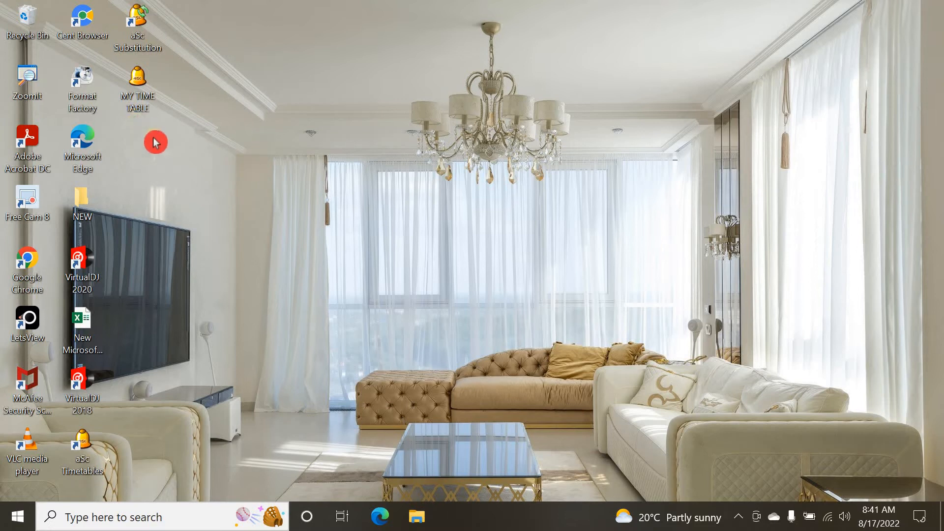
Open the MY TIME TABLE file in aSc Timetables and maximize its window
double_click(137, 85)
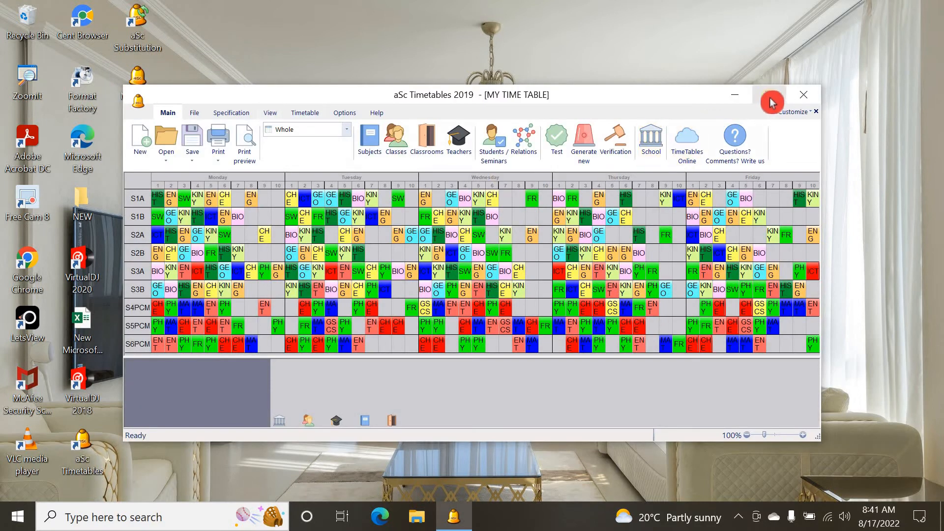
click(772, 96)
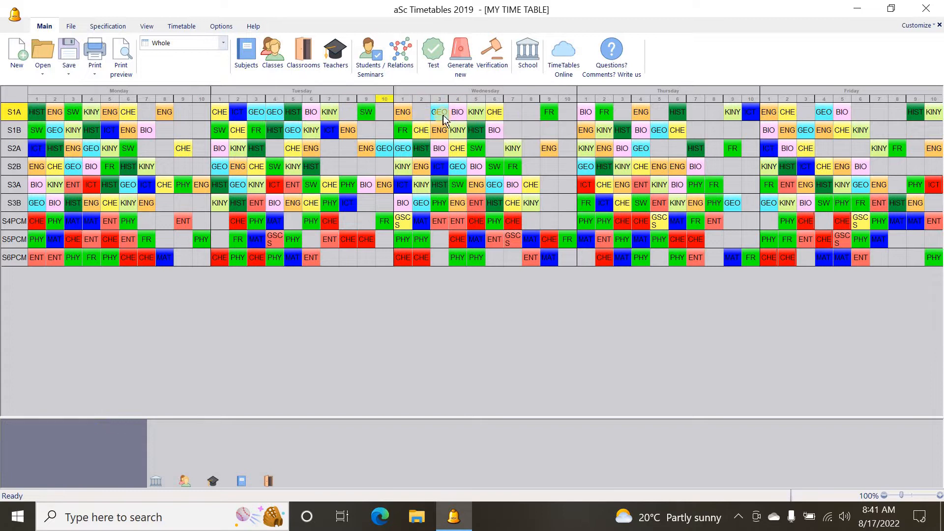
Move S1A's Wednesday KINY lesson into an empty Tuesday period
drag(476, 117, 353, 113)
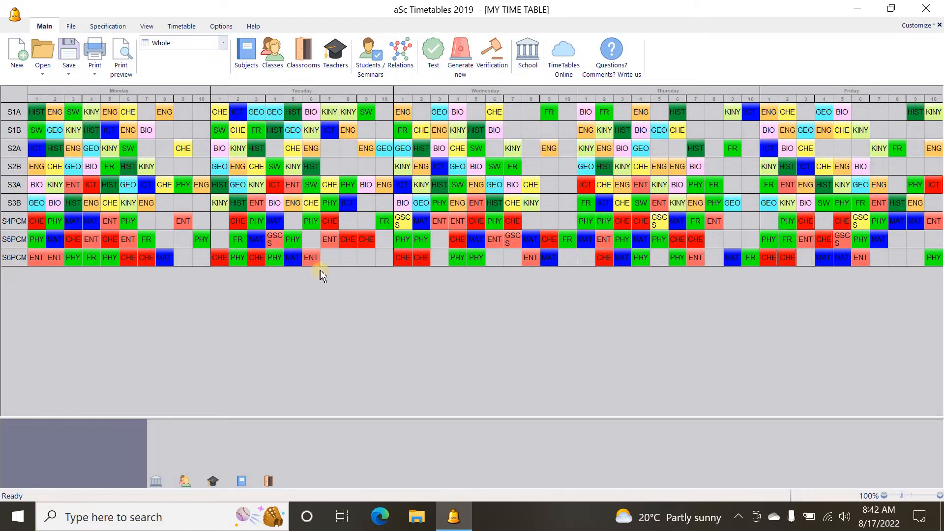
click(344, 88)
click(272, 88)
click(27, 73)
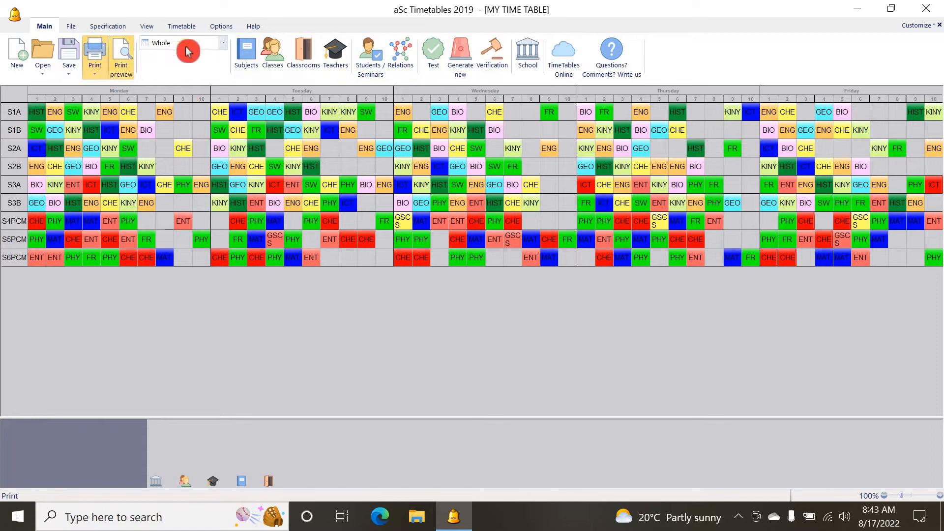
Open the print preview of the class timetables and zoom into the S1A page
click(122, 67)
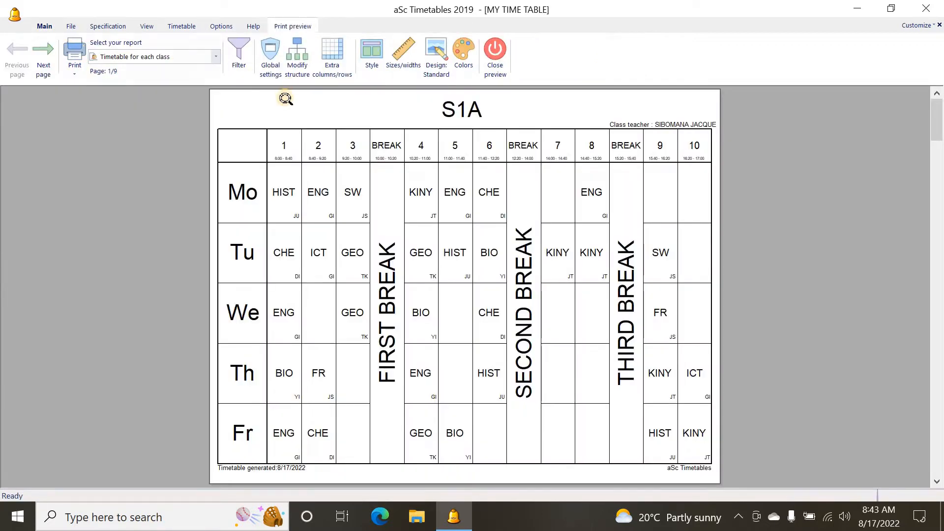
click(388, 192)
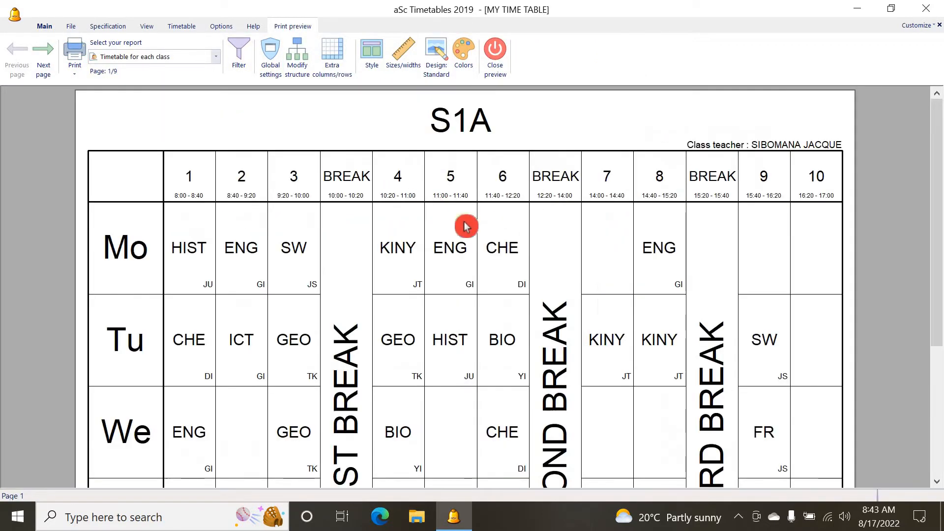
scroll(491, 213, down, 3)
scroll(495, 211, up, 3)
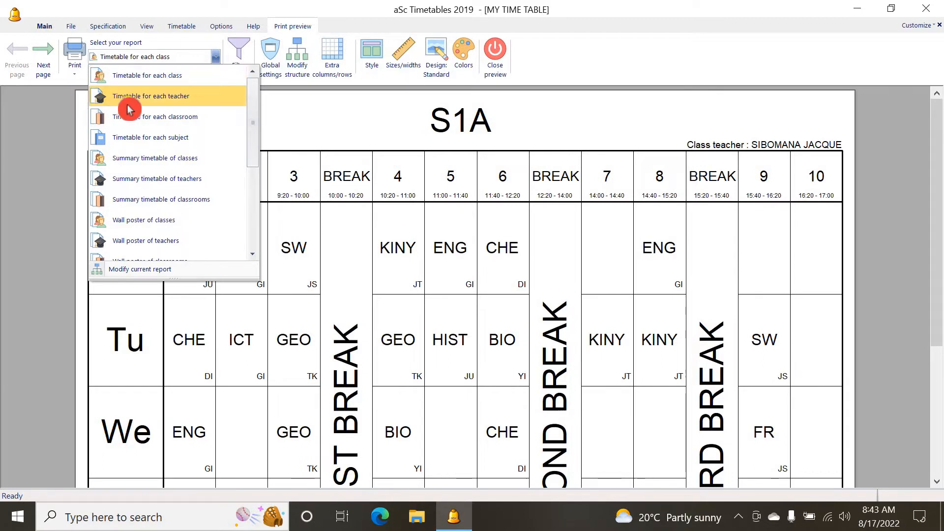
Switch the print preview report to Timetable for each teacher and scroll through the first page
click(176, 100)
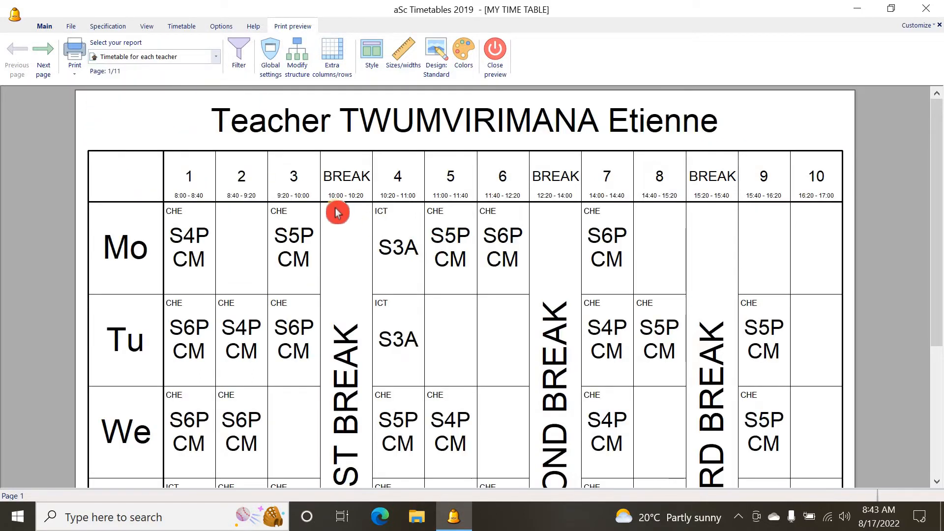
scroll(566, 302, down, 5)
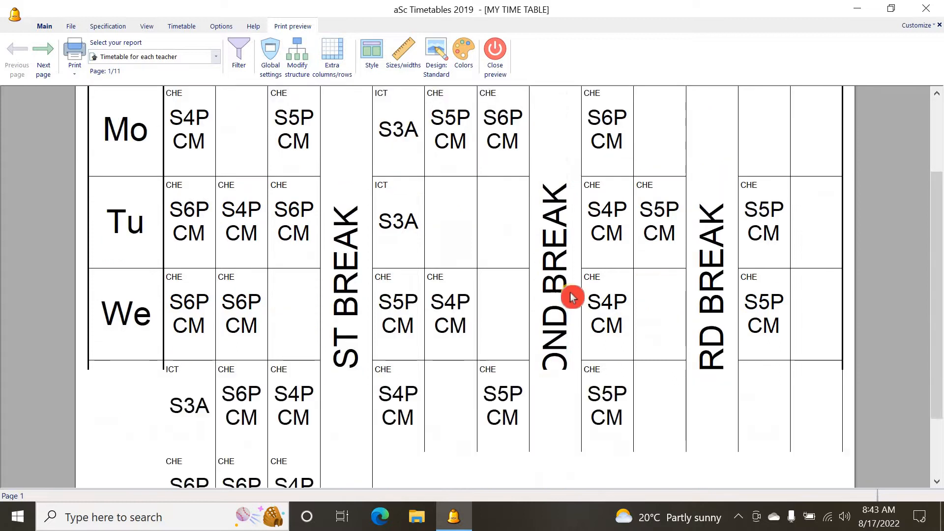
scroll(572, 296, up, 3)
scroll(566, 295, up, 3)
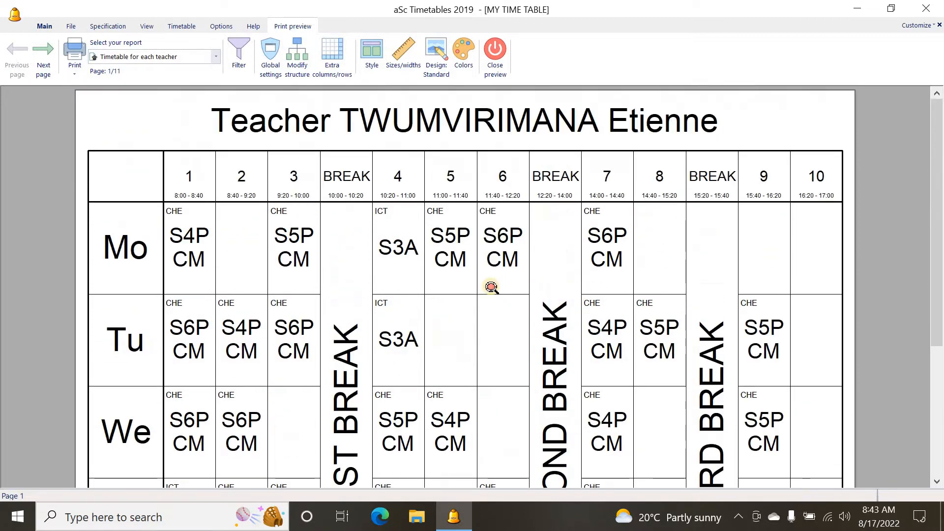
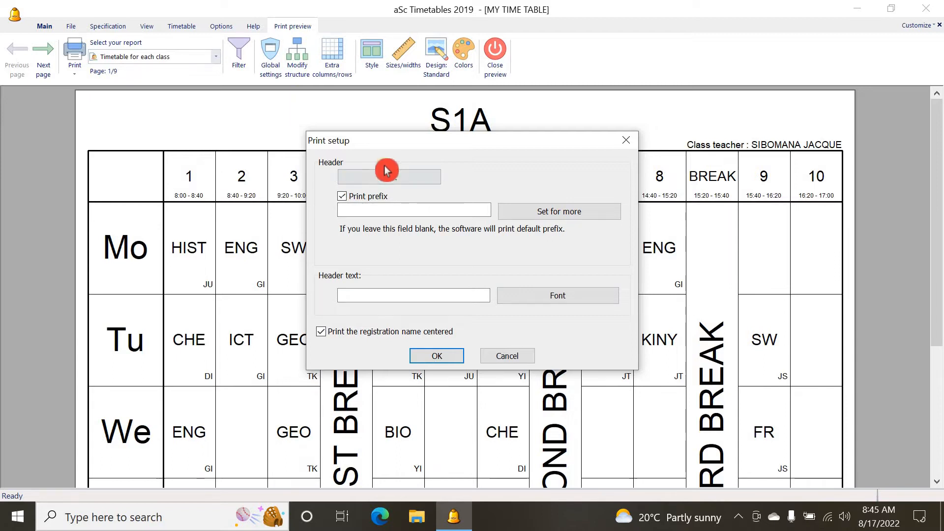
Inspect the print setup options for the day labels and the lesson cards without changing them
click(520, 362)
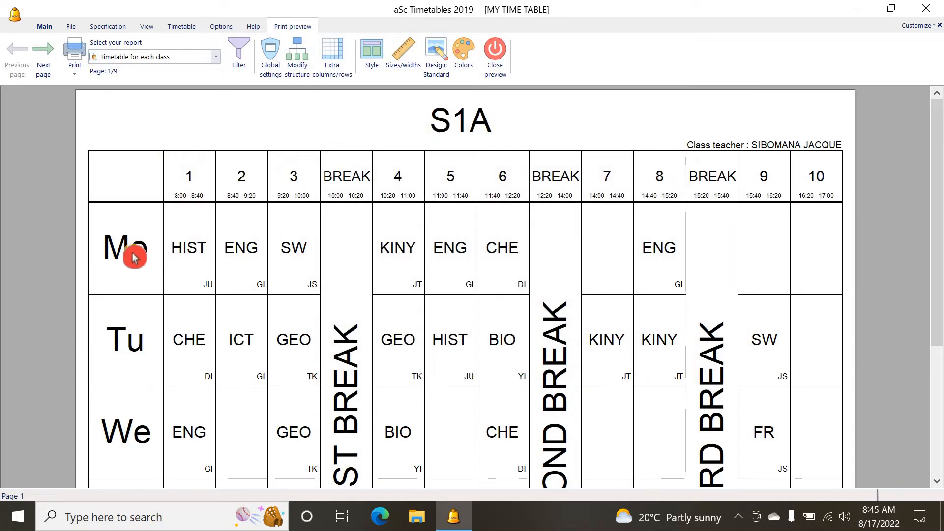
click(116, 247)
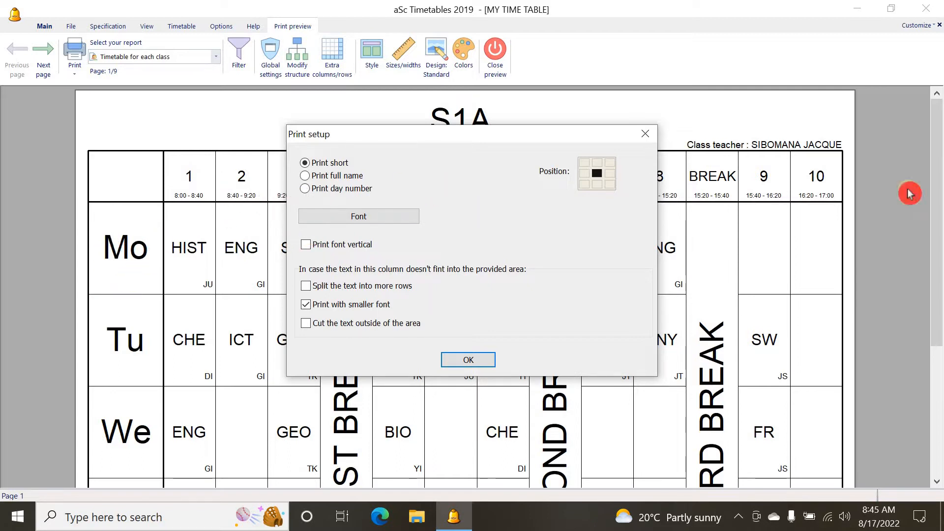
click(645, 134)
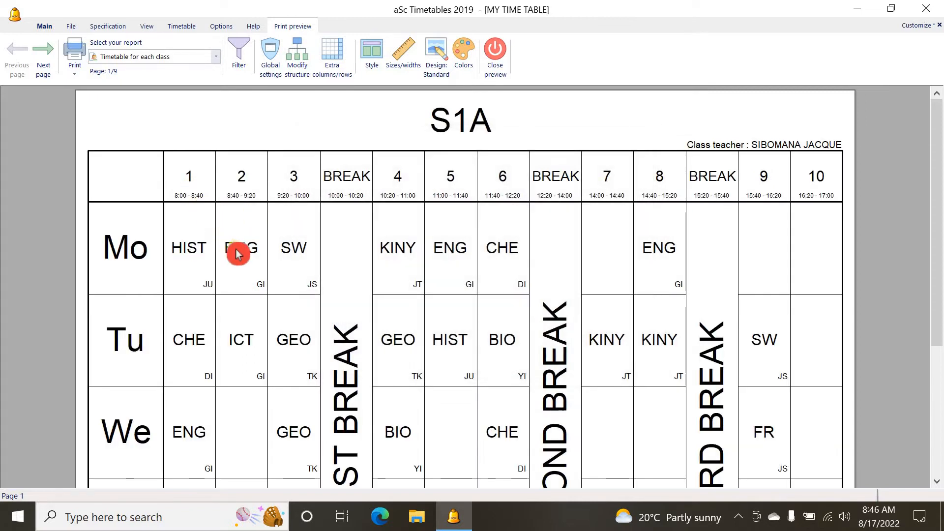
double_click(199, 245)
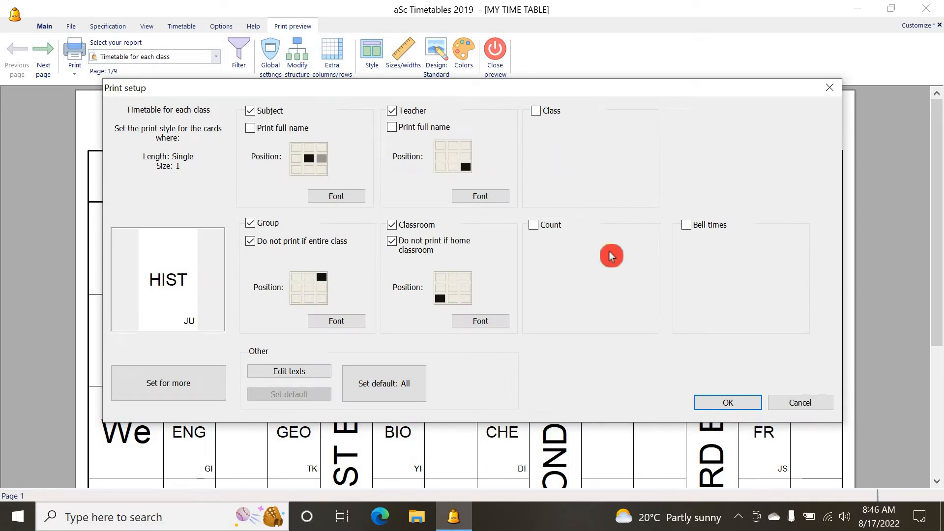
click(836, 90)
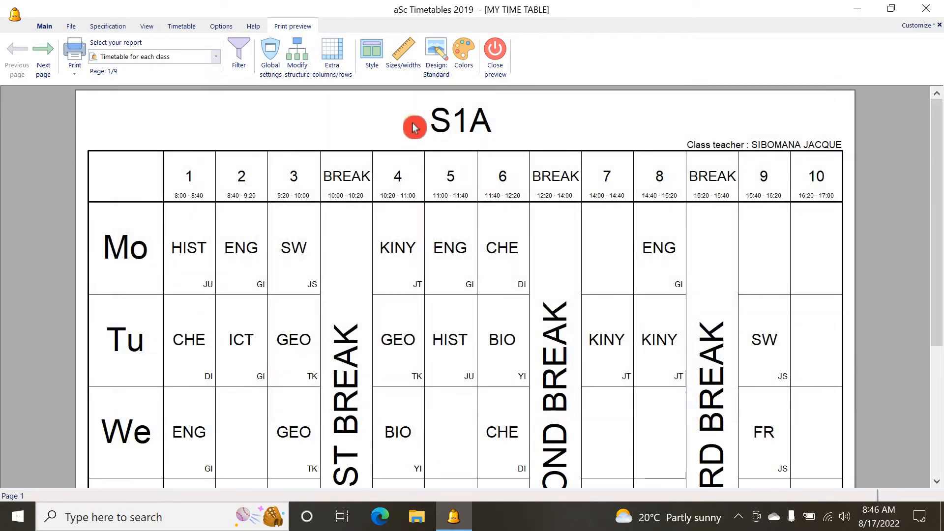
Make the class name header bold and italic with a font size of 10.58 %
double_click(410, 123)
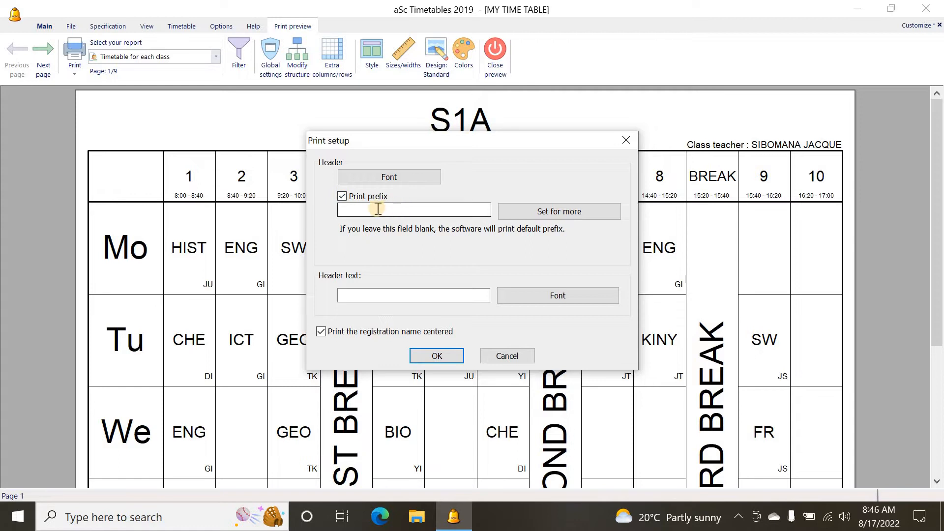
click(408, 179)
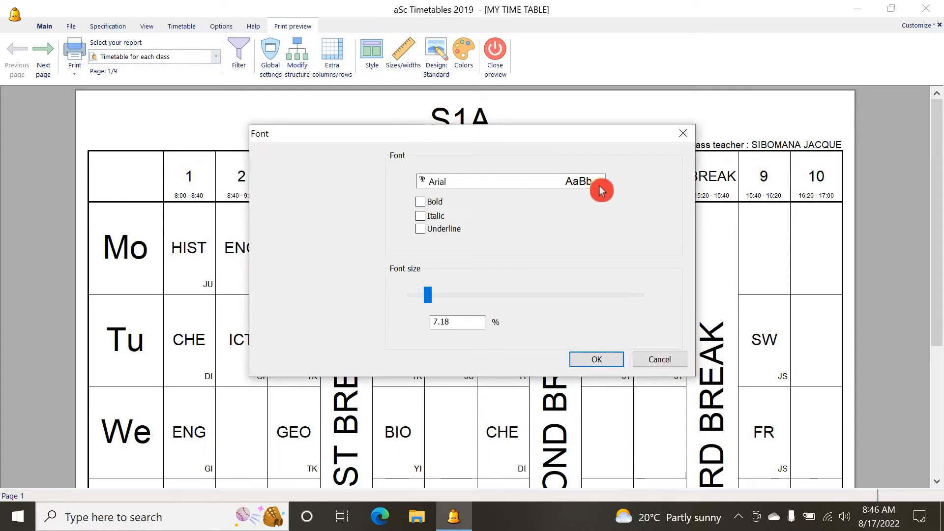
click(423, 202)
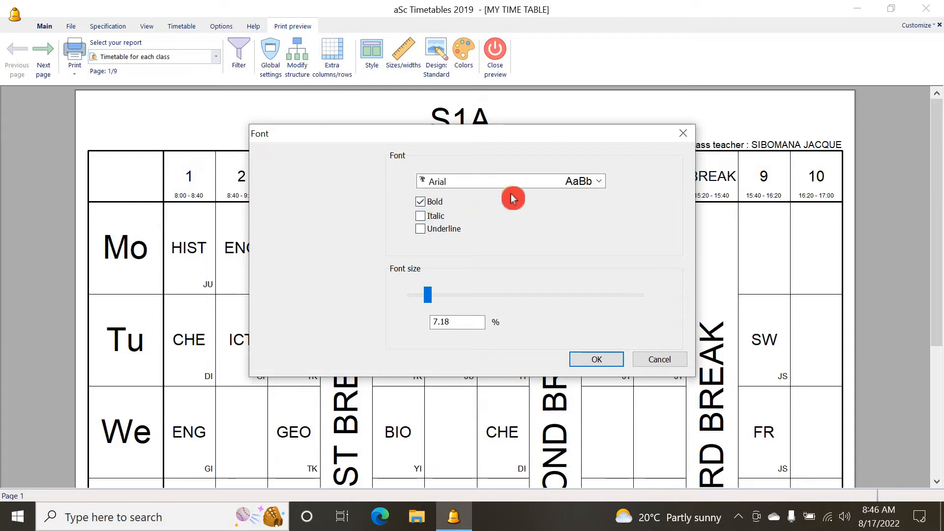
click(423, 218)
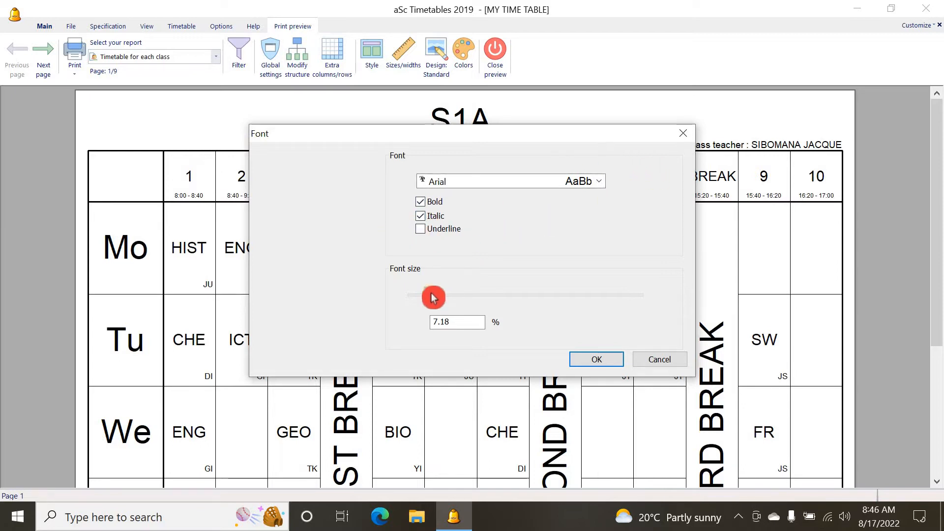
drag(438, 300, 435, 295)
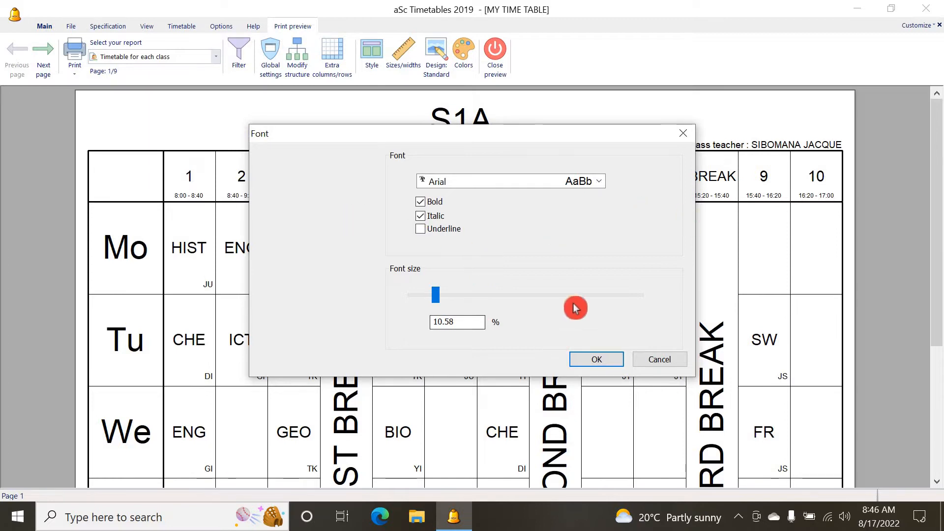
Change the class name header font to Tahoma and confirm the font settings
click(601, 187)
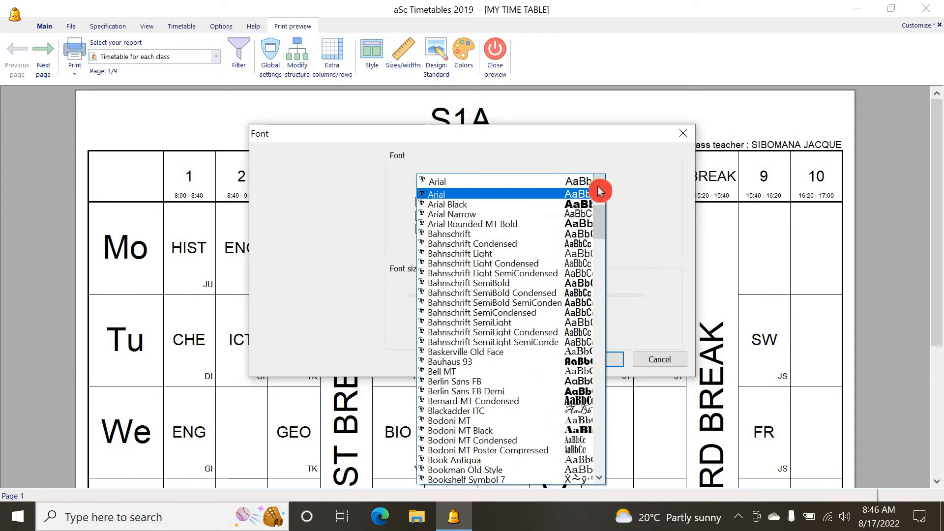
scroll(512, 251, down, 4)
scroll(511, 271, down, 12)
scroll(523, 263, down, 20)
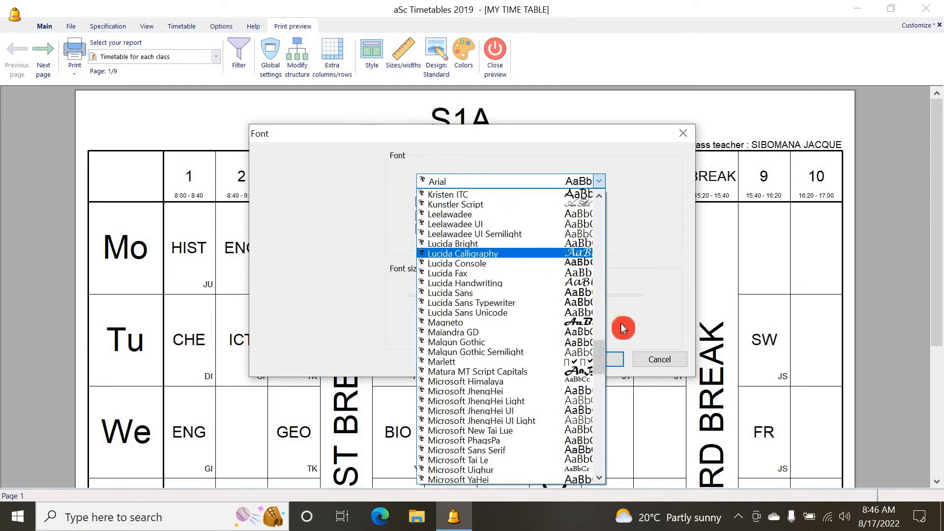
scroll(623, 327, down, 16)
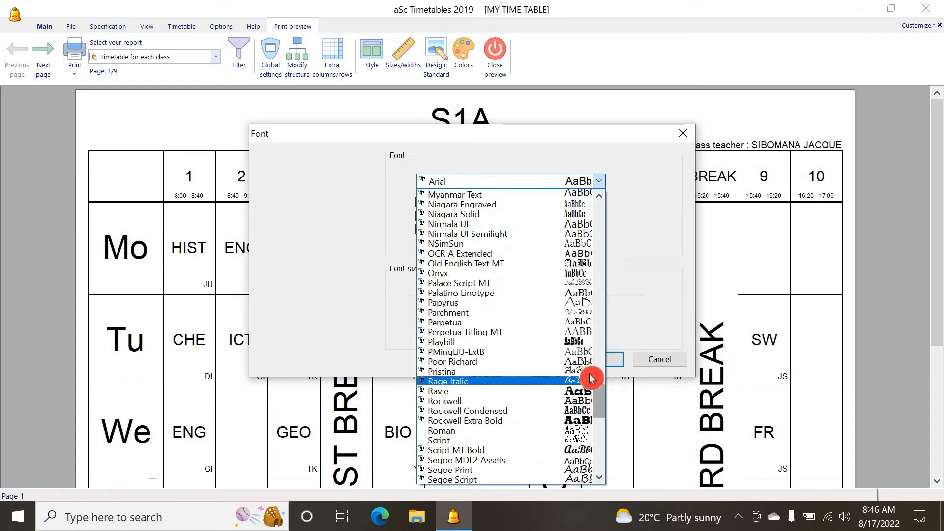
drag(602, 405, 597, 445)
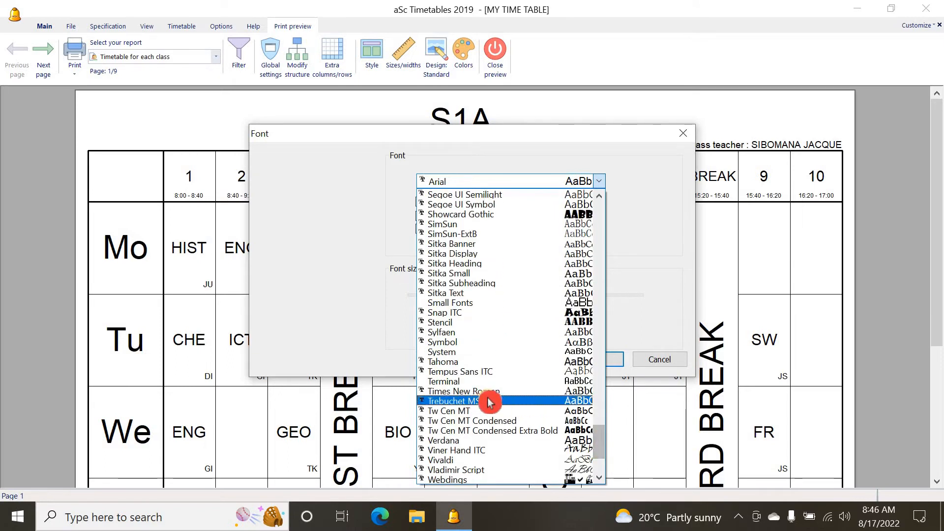
click(469, 368)
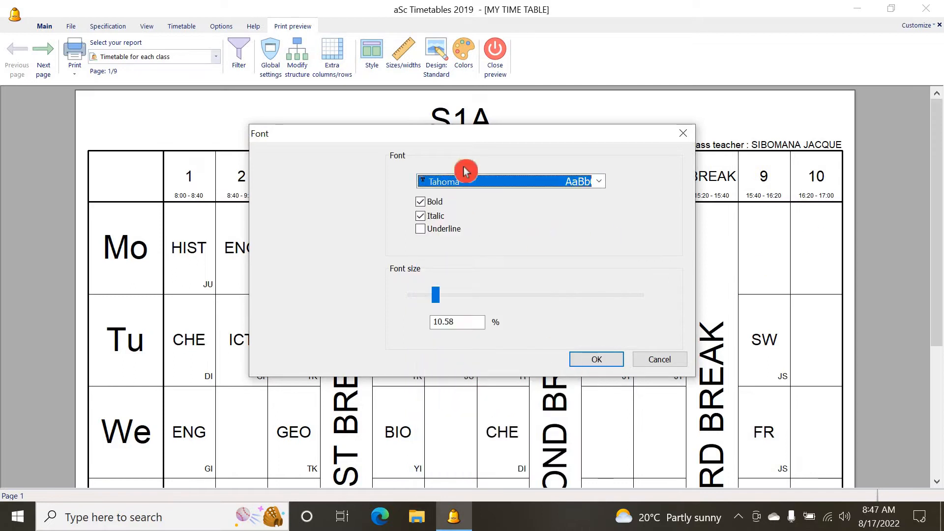
click(598, 361)
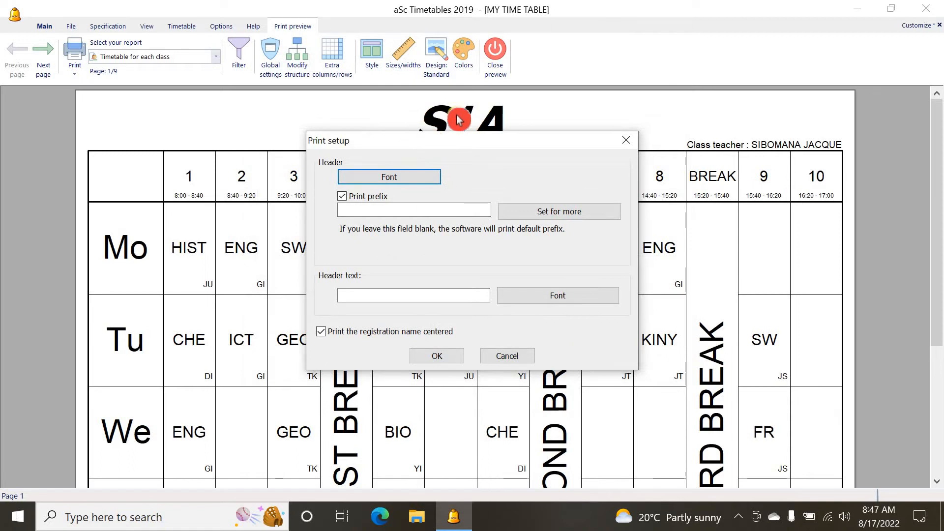
Add the header text GS ST MICHEL MUBUGA TERM II 2022 to the timetable page
drag(523, 139, 506, 227)
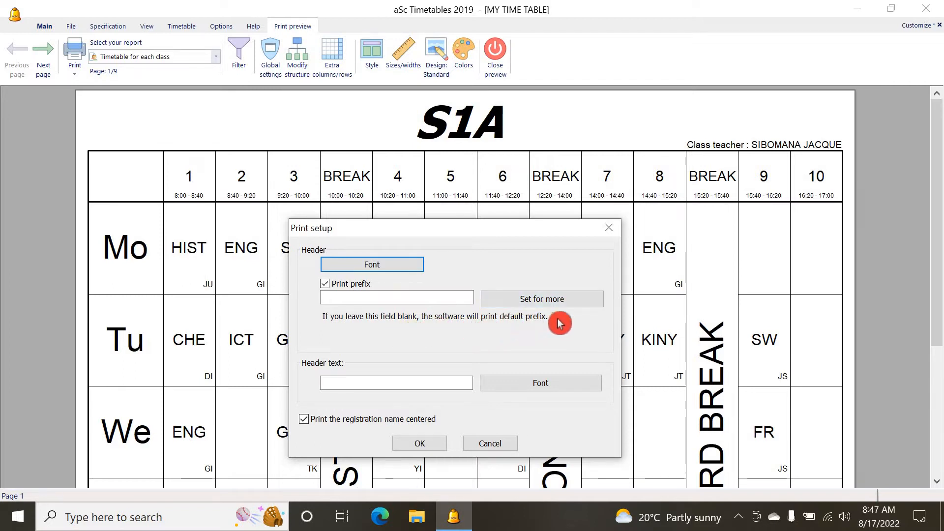
click(341, 381)
click(376, 382)
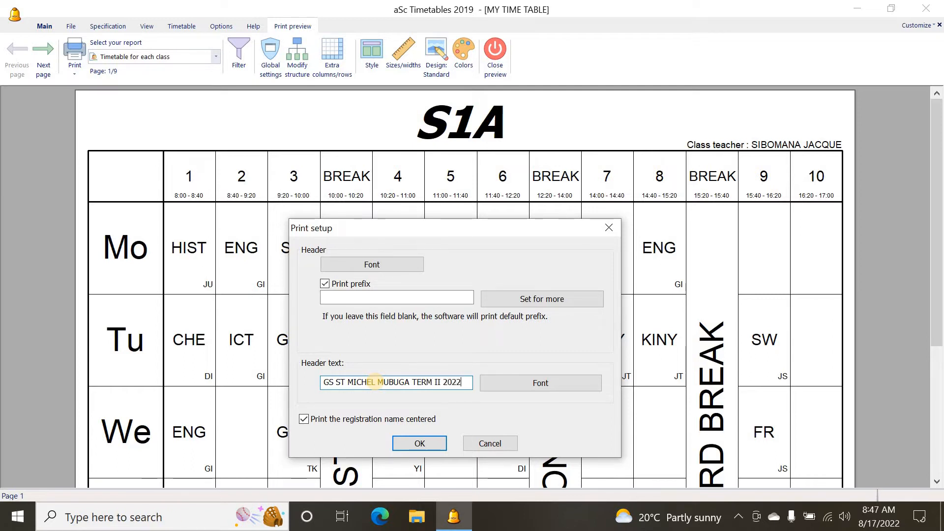
click(439, 446)
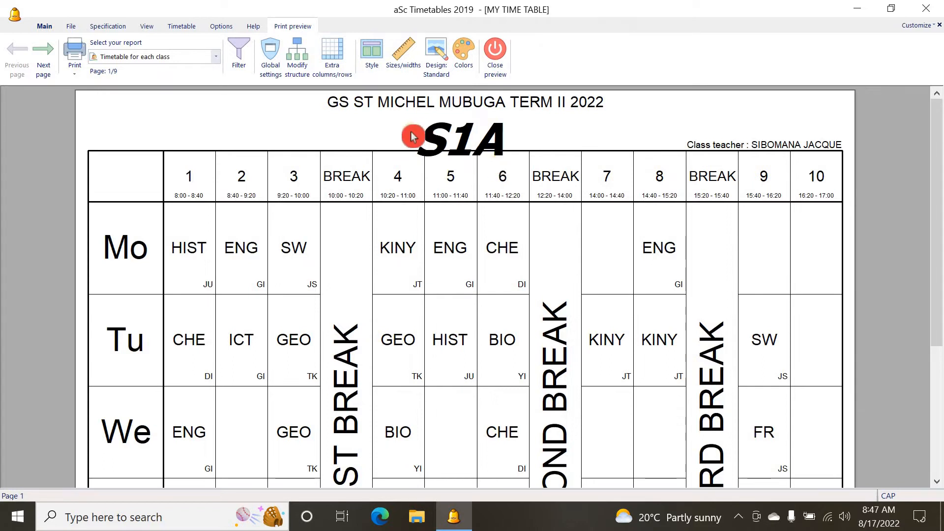
Change the header text to GS ST MICHEL MUBUGA TERM II 2021-2022 and format it bold Times New Roman at 14.47 %
click(392, 103)
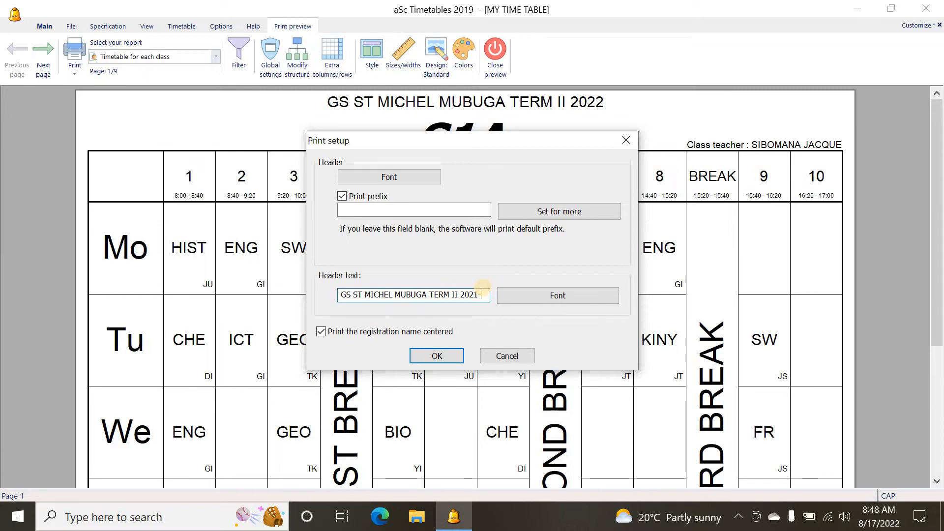
text(2022)
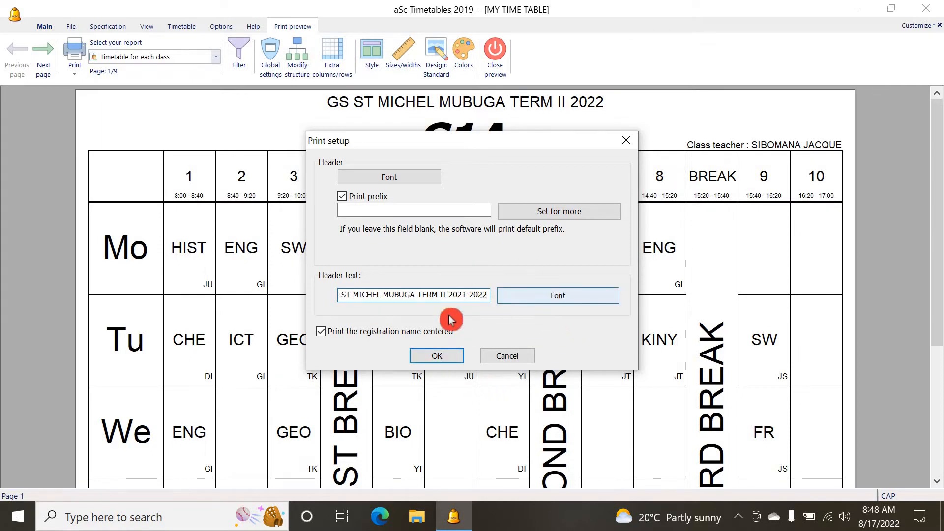
click(546, 298)
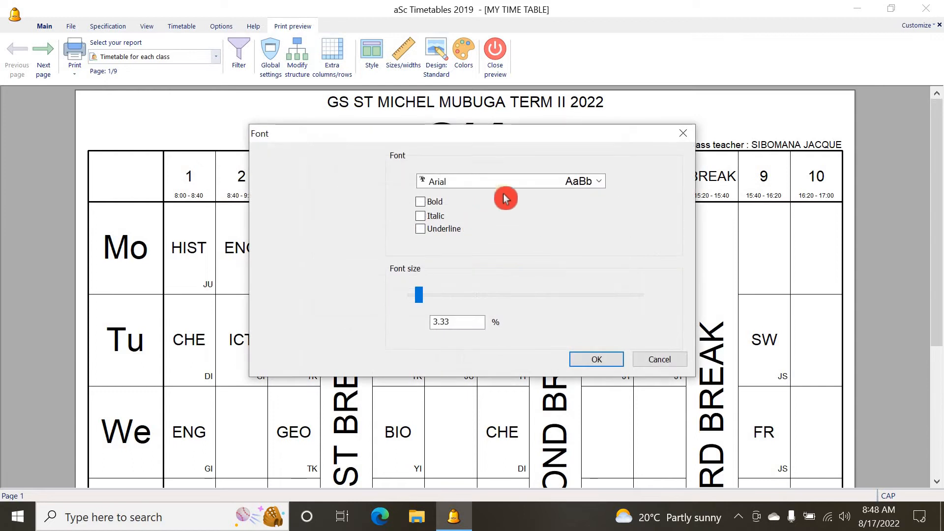
click(420, 201)
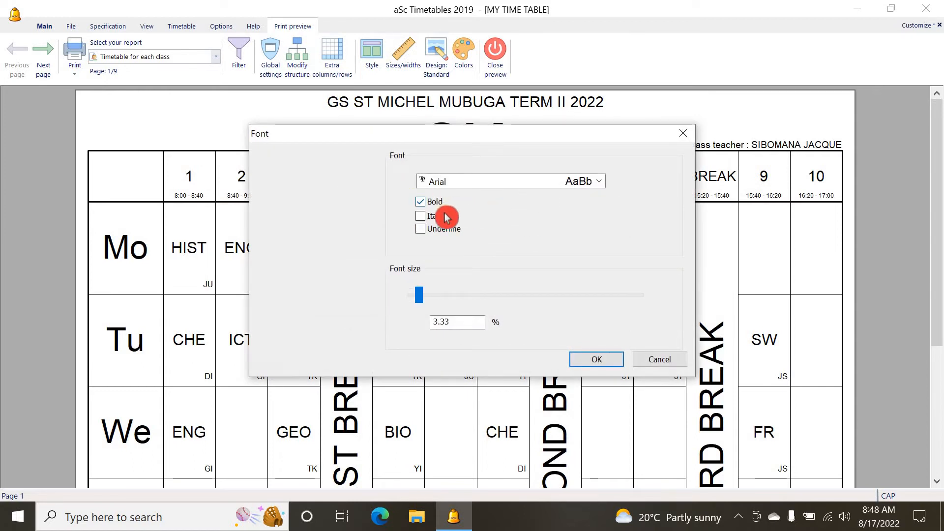
click(599, 182)
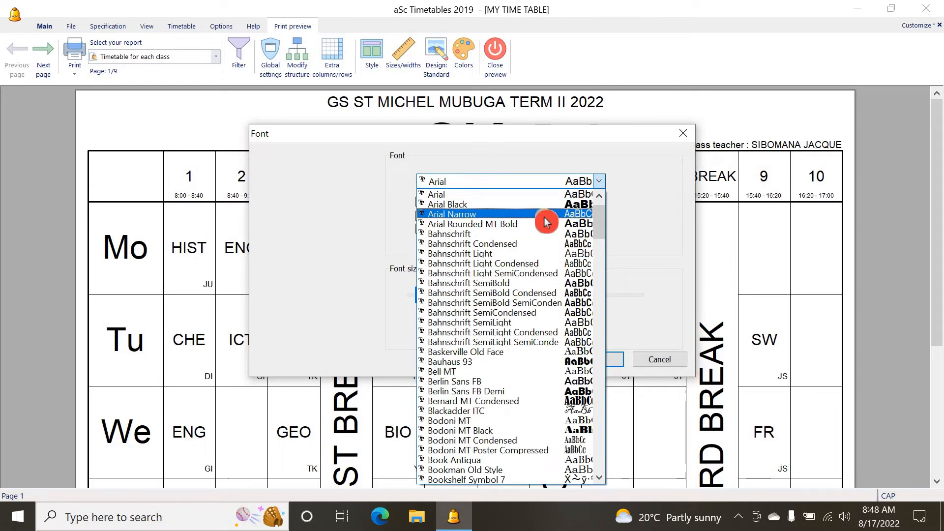
drag(593, 226, 590, 452)
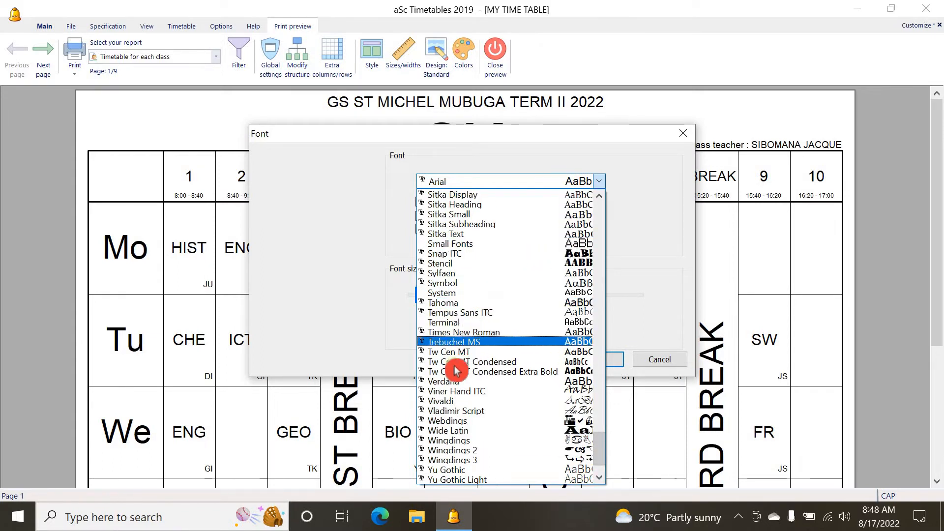
click(536, 332)
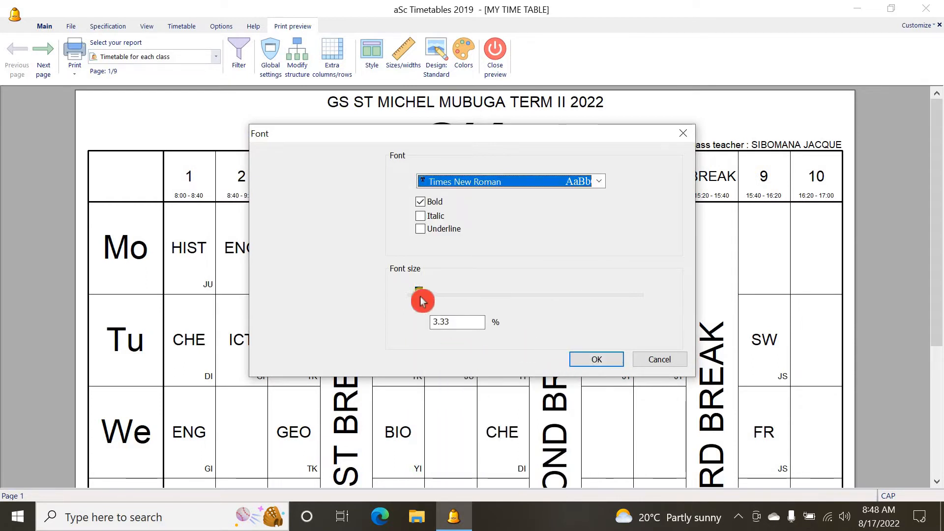
drag(422, 302, 436, 303)
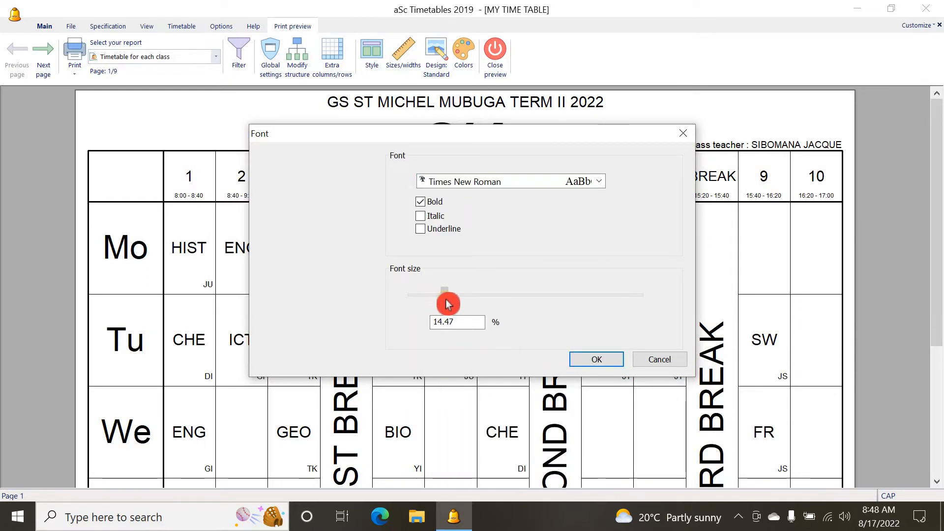
click(596, 359)
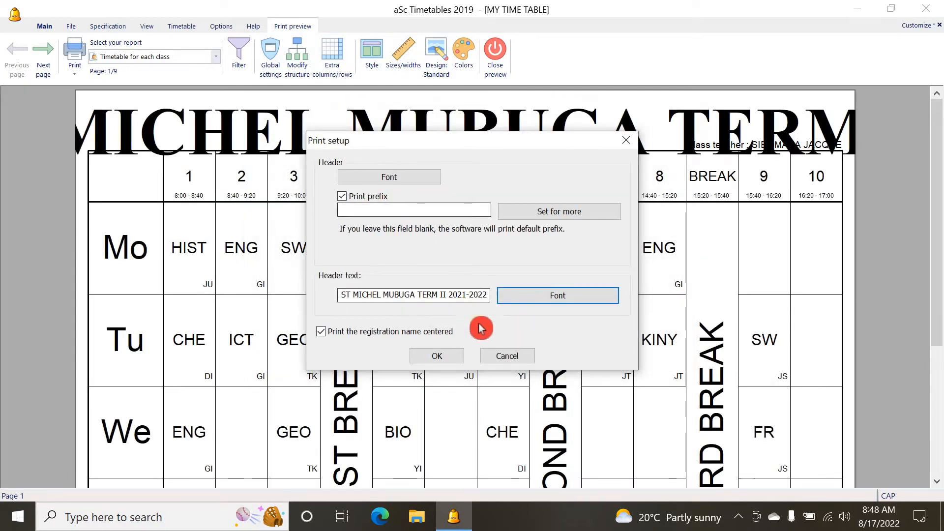
Reduce the header text font size to 6.48 % and apply the print setup
click(542, 297)
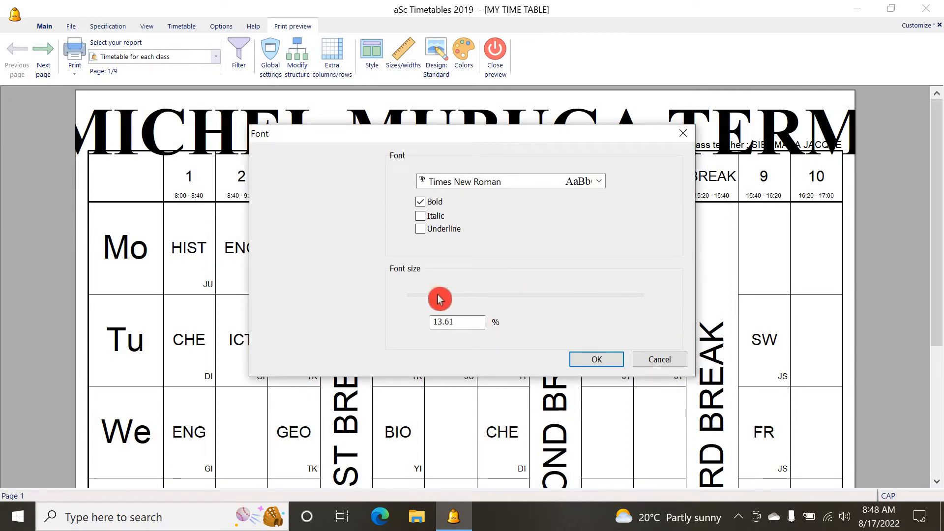
drag(426, 295, 426, 295)
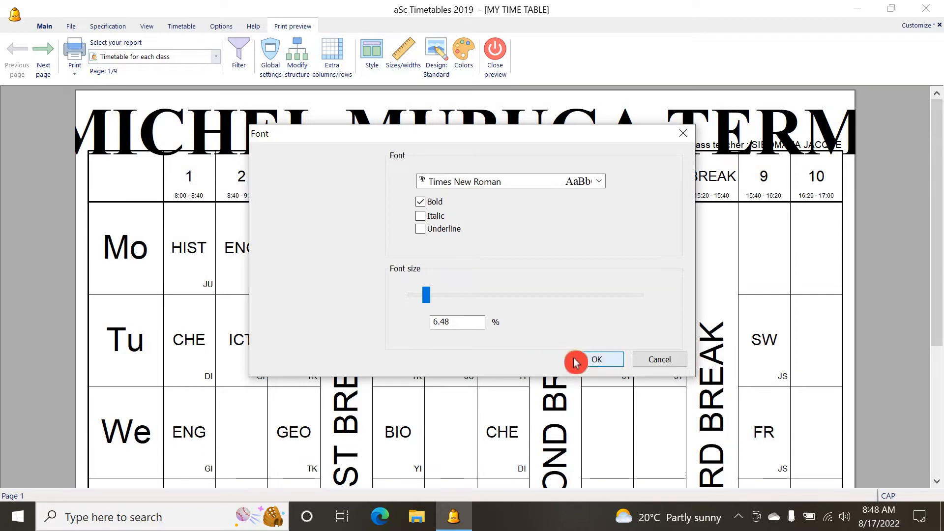
click(584, 363)
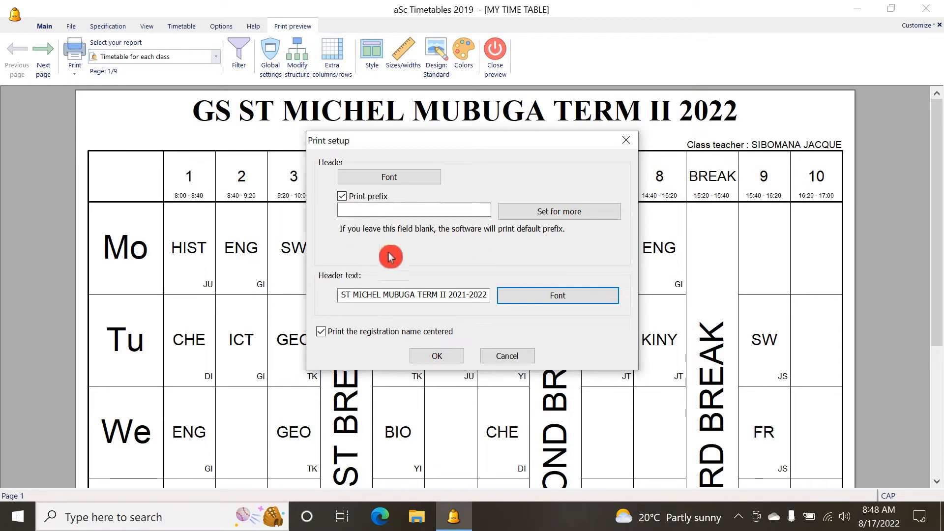
click(438, 353)
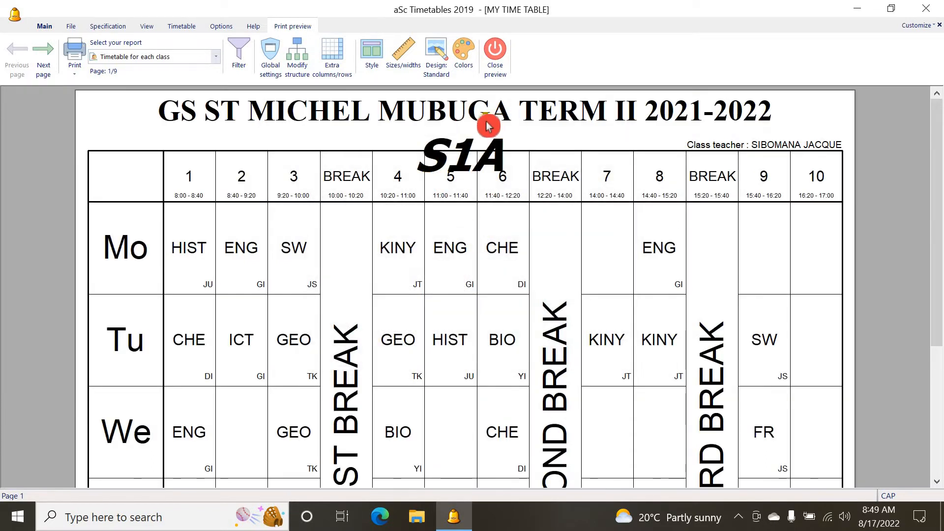
Reduce the header text font size to 4.54 % and apply the print setup
click(500, 121)
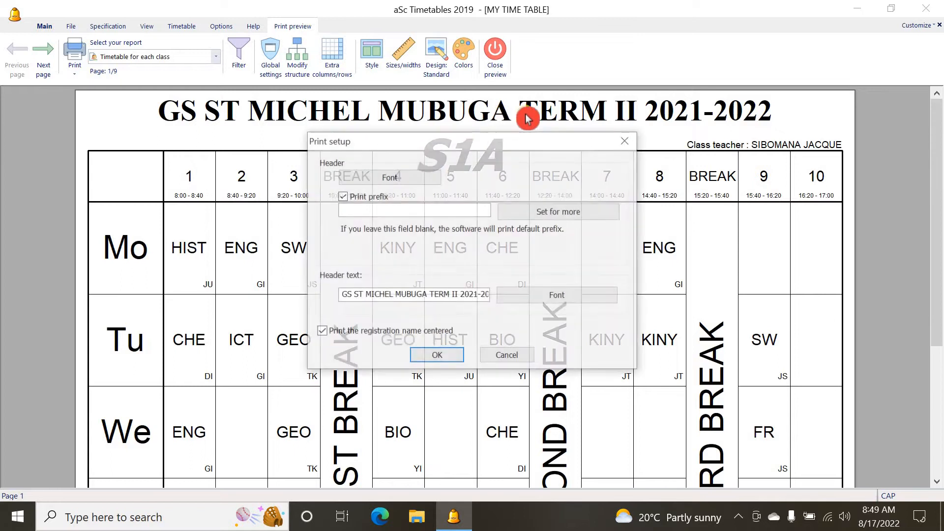
click(554, 298)
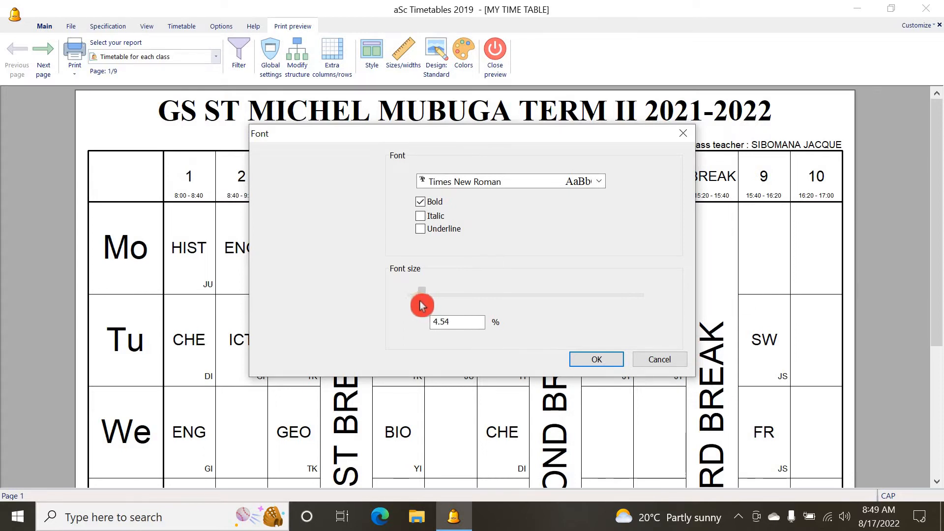
click(596, 360)
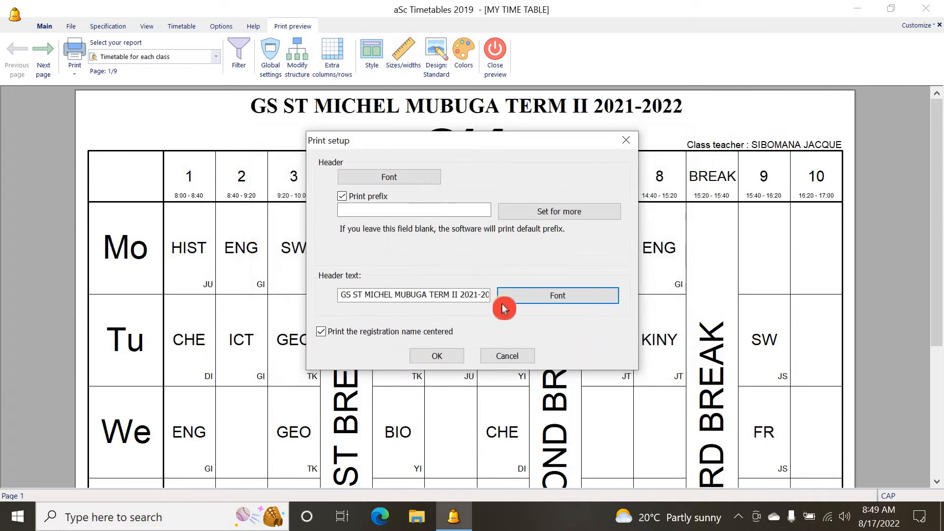
click(432, 356)
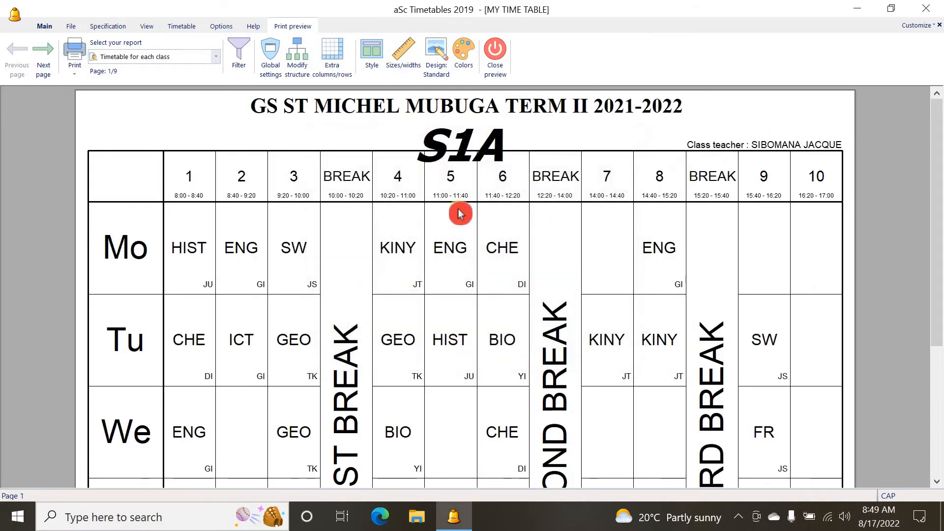
click(500, 151)
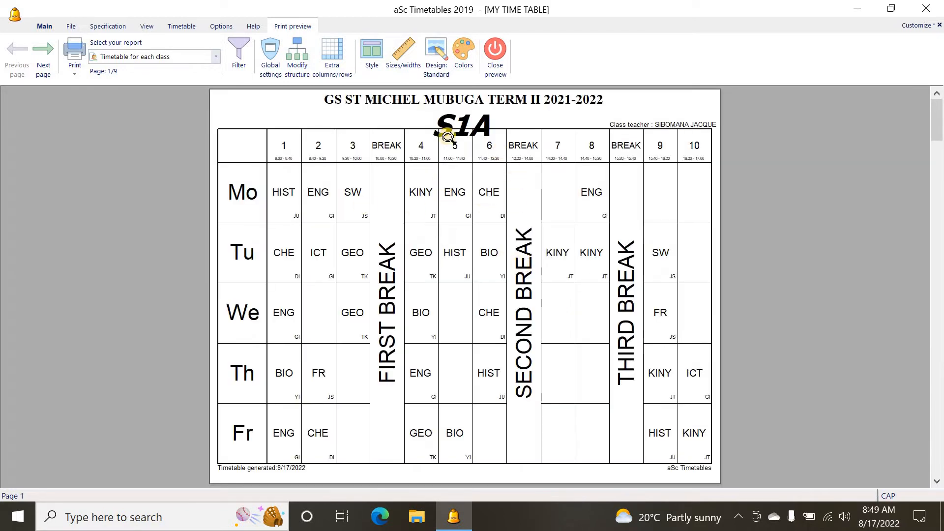
click(464, 121)
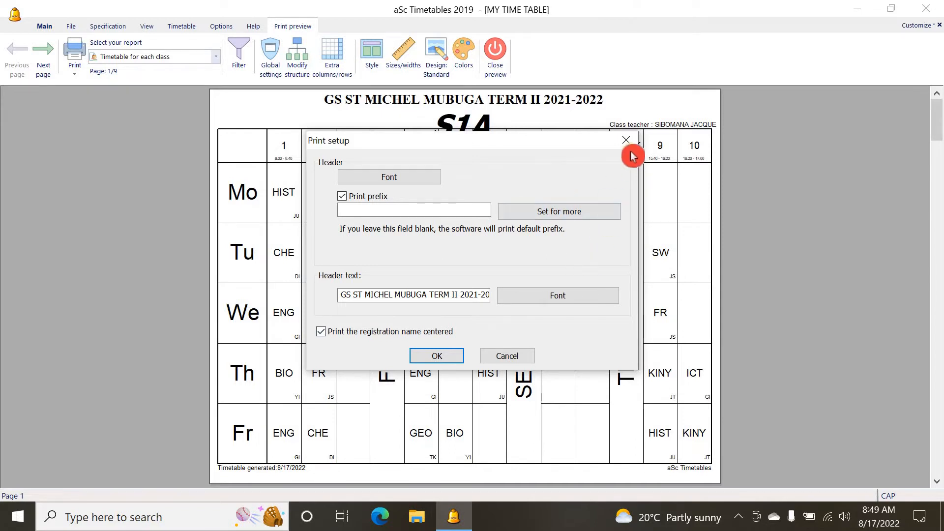
click(504, 359)
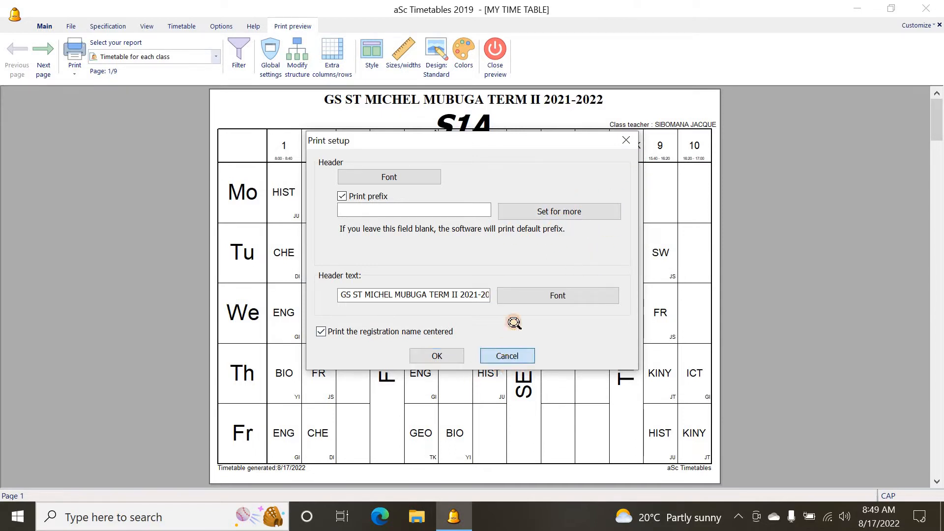
click(499, 173)
click(829, 88)
scroll(389, 236, up, 1)
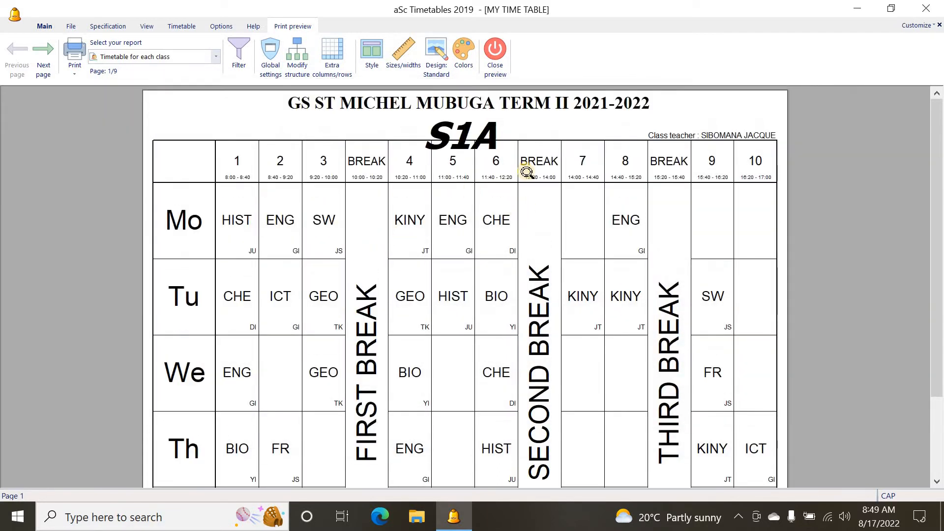
click(424, 235)
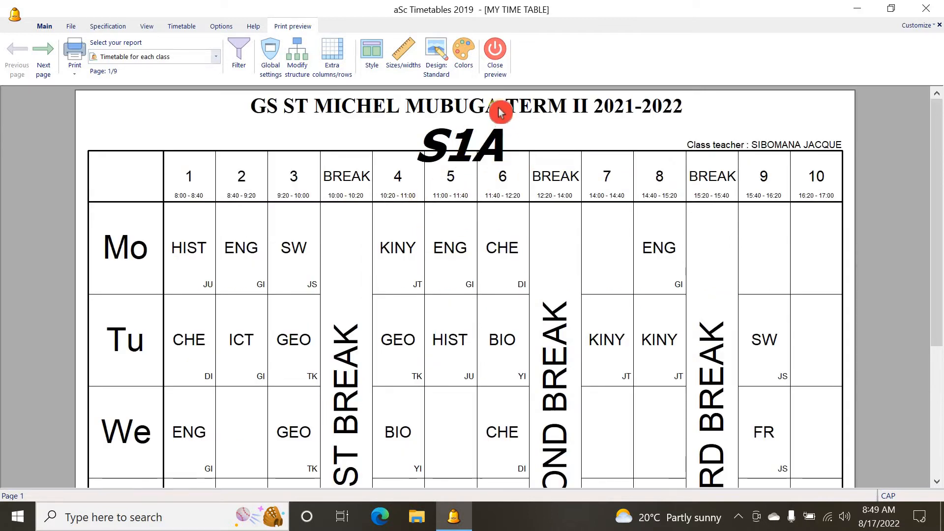
Set the class name header font size to 6.26 % and apply the print setup
double_click(476, 134)
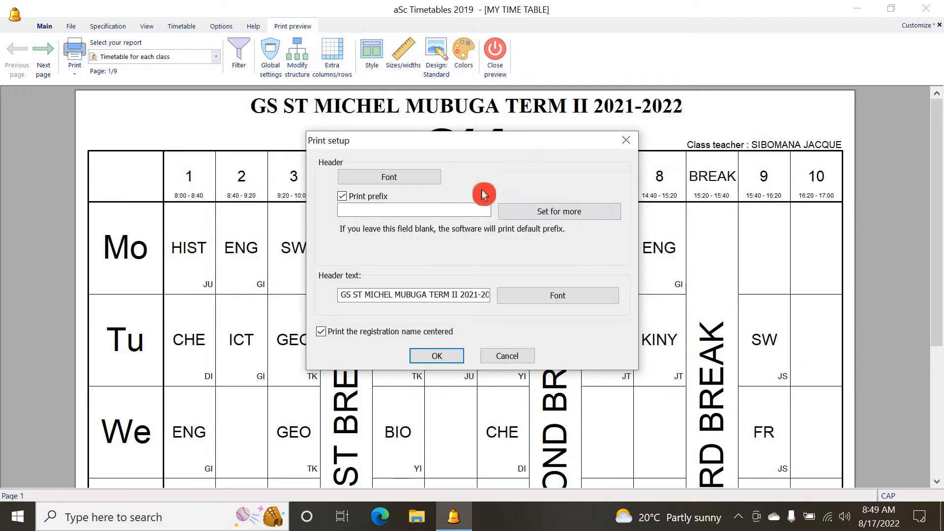
click(415, 183)
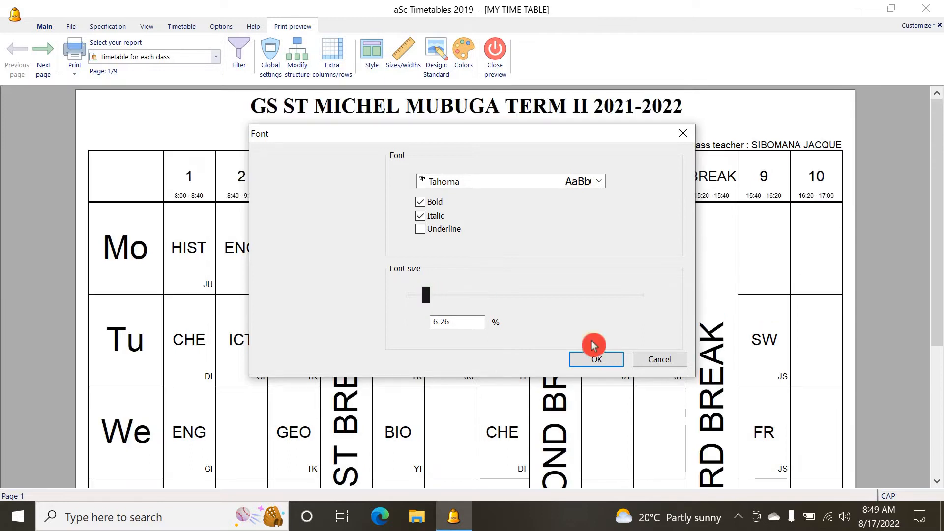
click(586, 362)
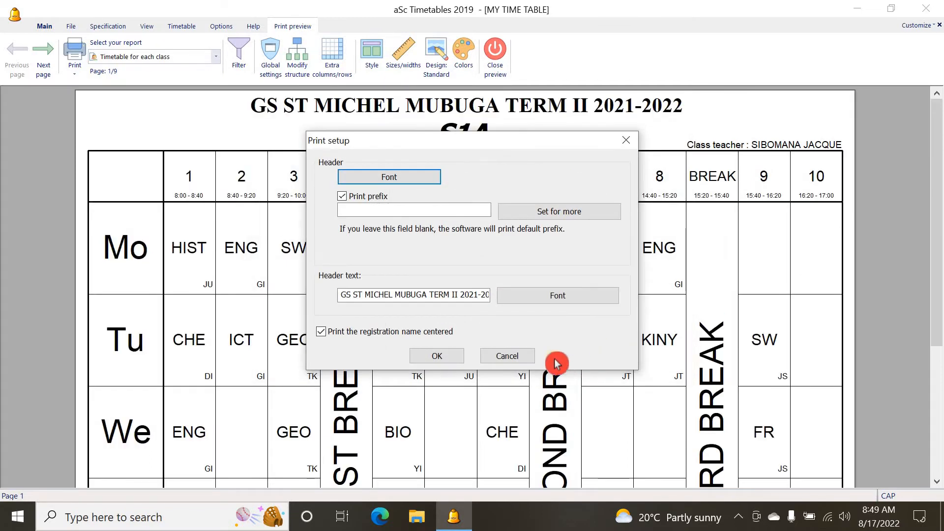
click(436, 356)
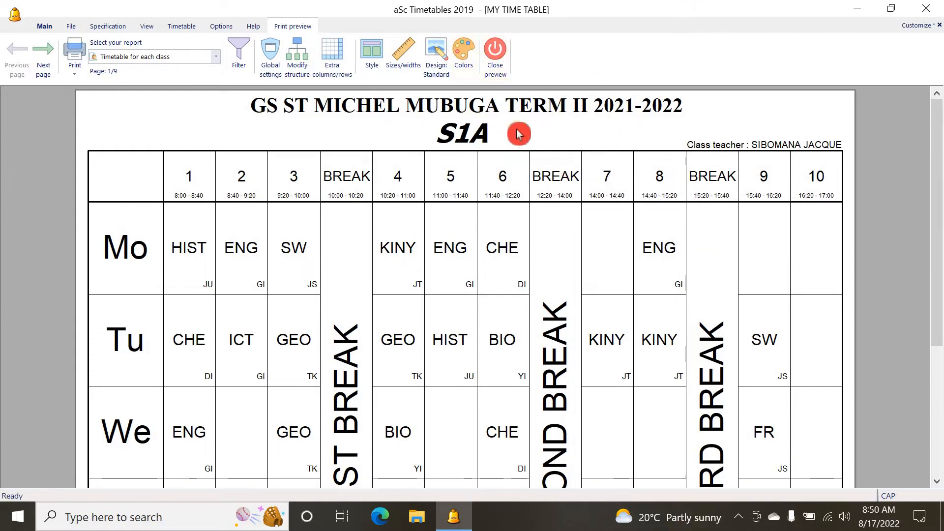
Make the class name header non-italic at 6 % size and apply the print setup
double_click(481, 131)
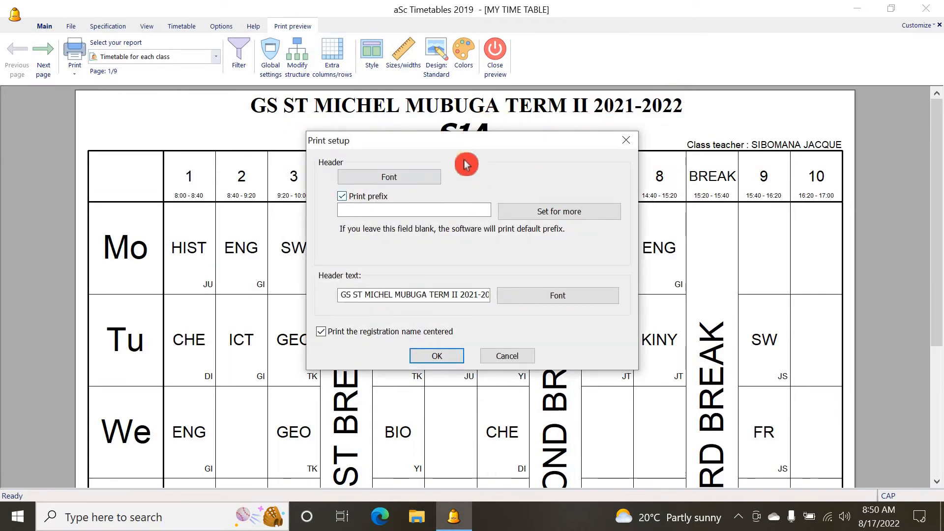
click(409, 178)
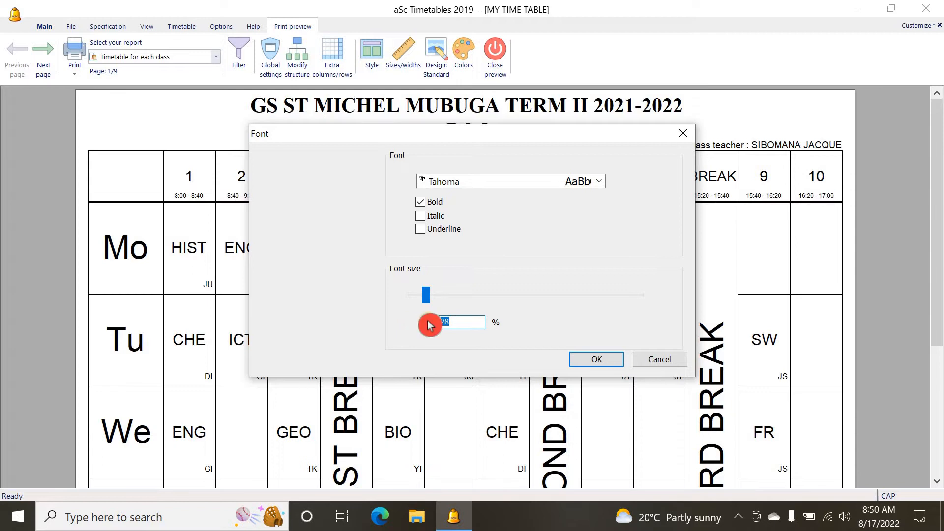
mouse_move(458, 340)
mouse_down()
mouse_move(466, 423)
mouse_move(430, 305)
mouse_up()
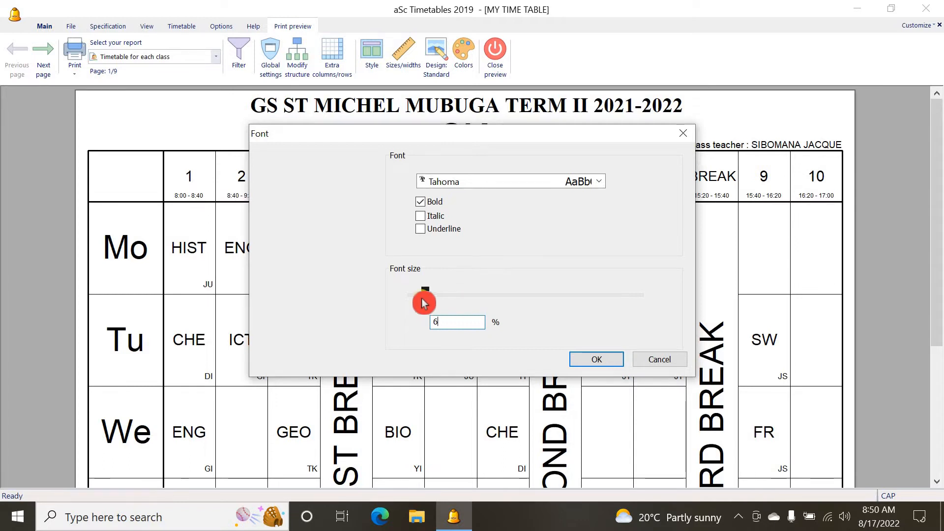
mouse_move(426, 301)
mouse_down()
mouse_move(605, 313)
mouse_move(460, 312)
mouse_move(444, 297)
mouse_up()
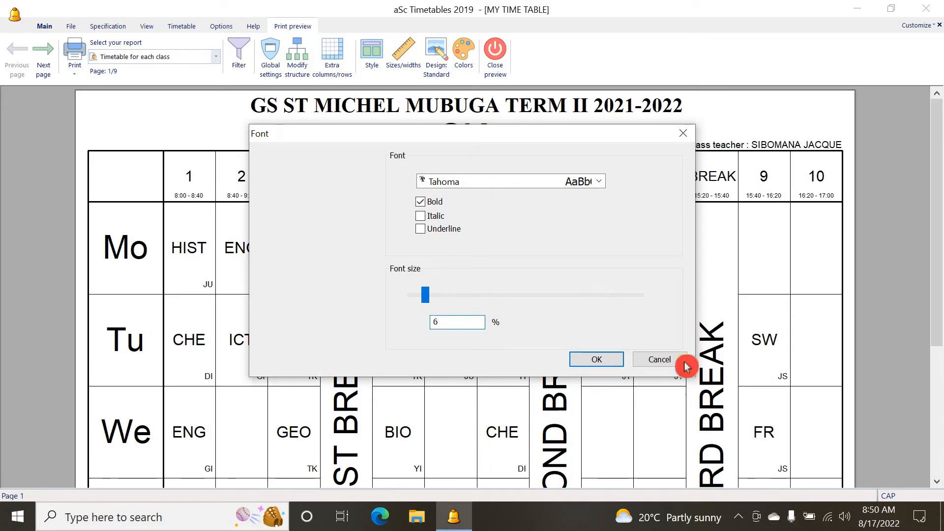
click(595, 360)
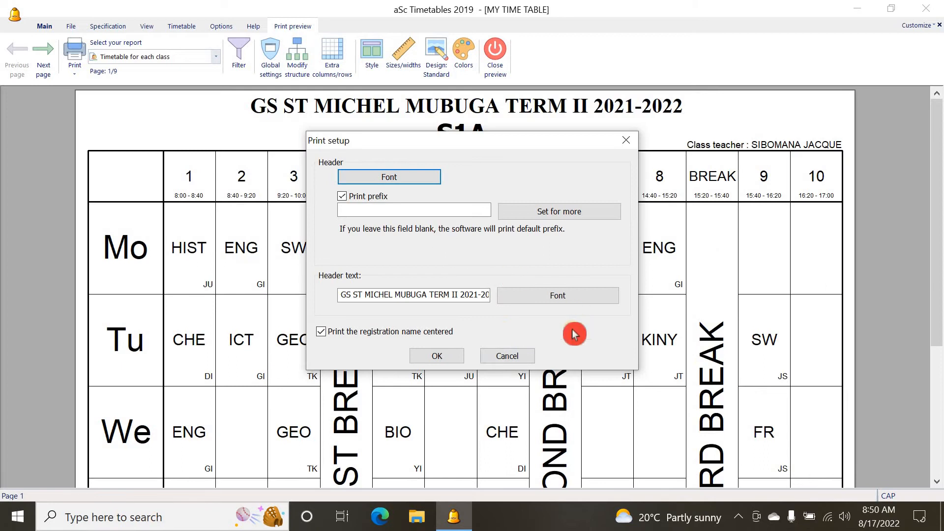
click(448, 356)
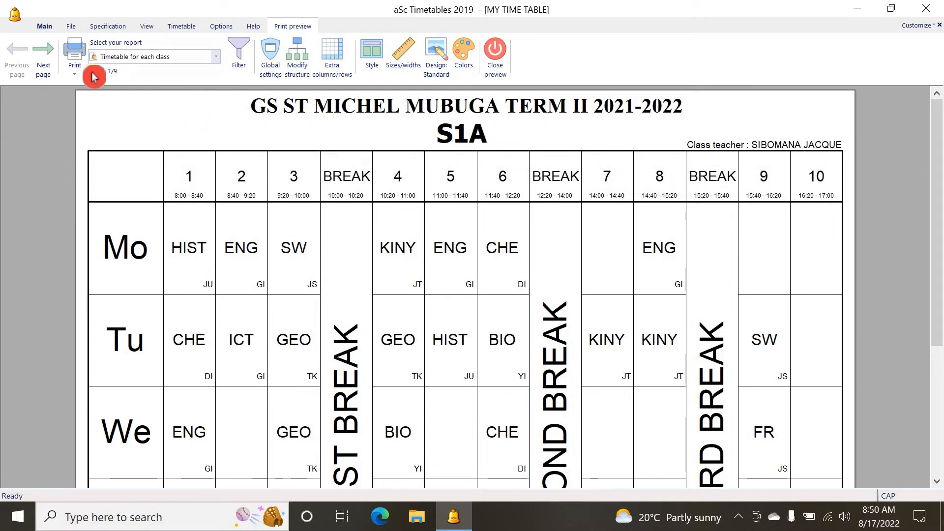
Page through the class timetables in the preview, return to the first page and close the preview
click(45, 61)
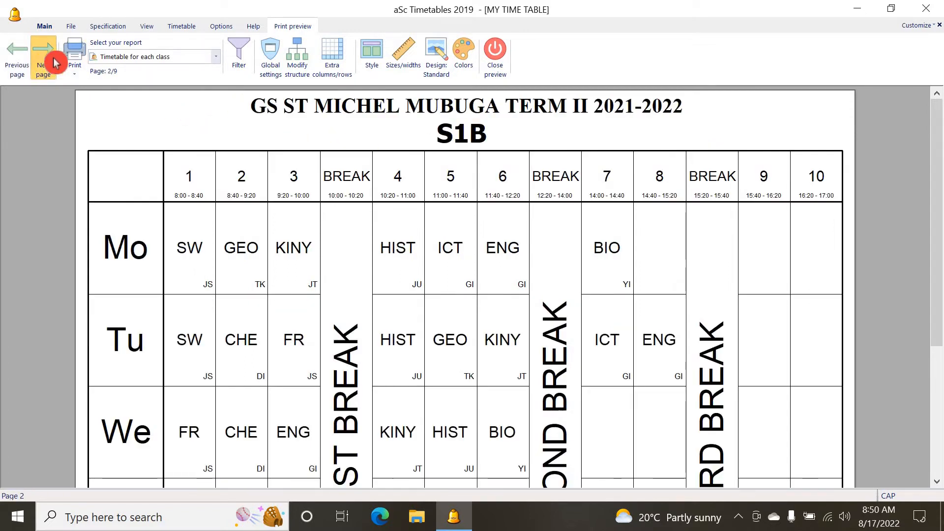
click(55, 62)
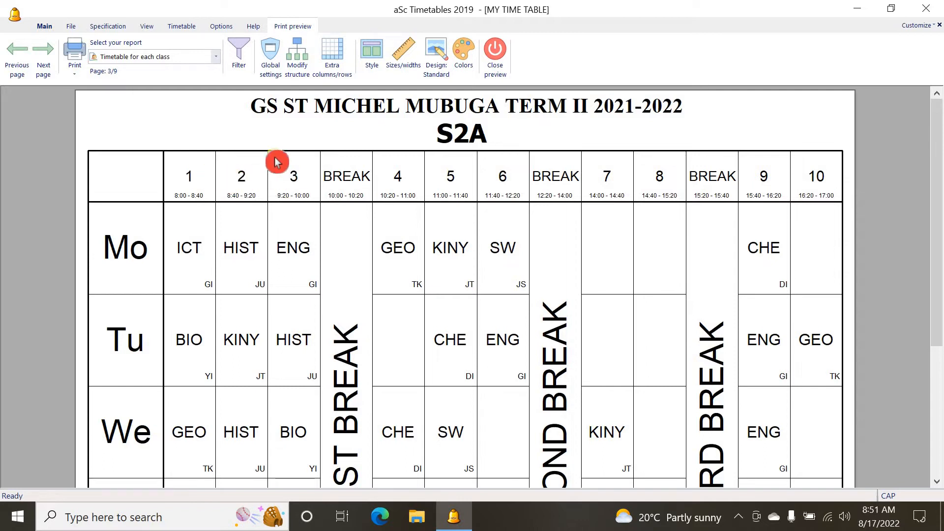
click(14, 58)
click(14, 58)
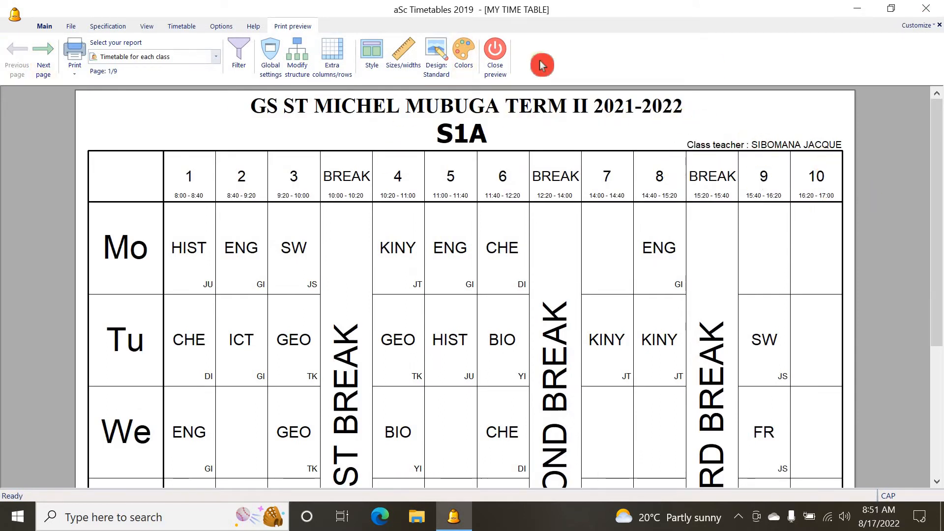
click(496, 66)
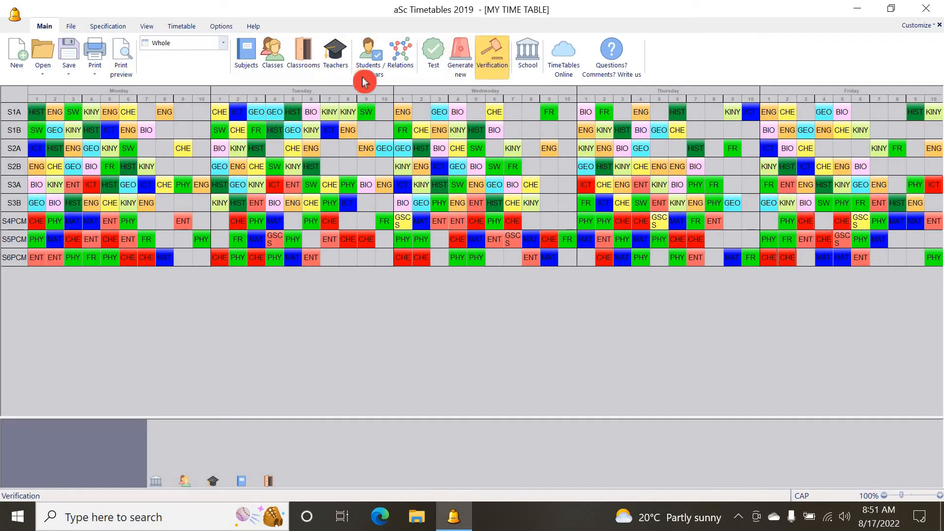
Set the class teacher of class S6PCM to the teacher abbreviated JH and close the classes list
click(275, 54)
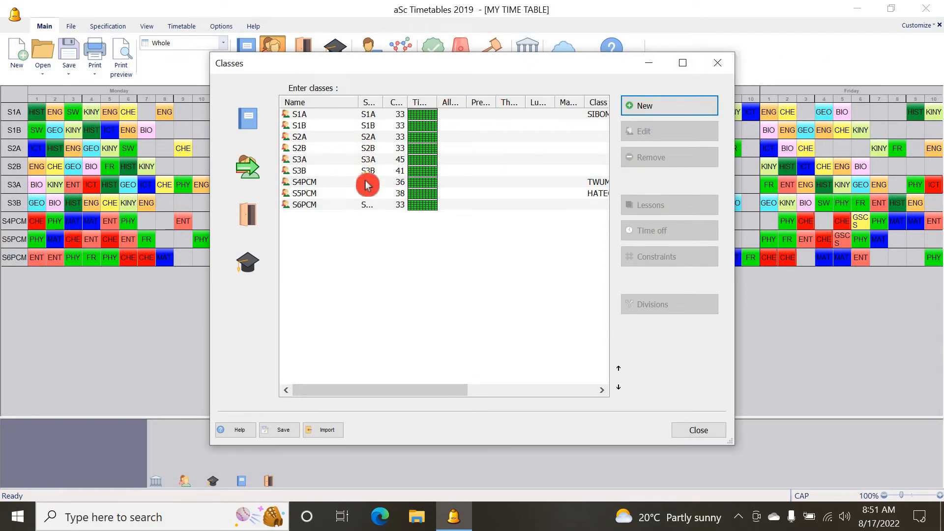
click(366, 206)
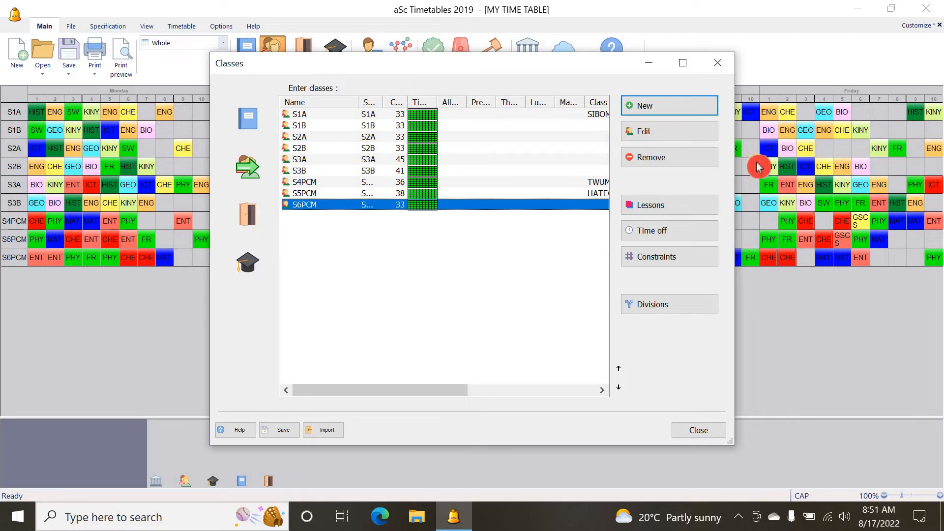
click(662, 130)
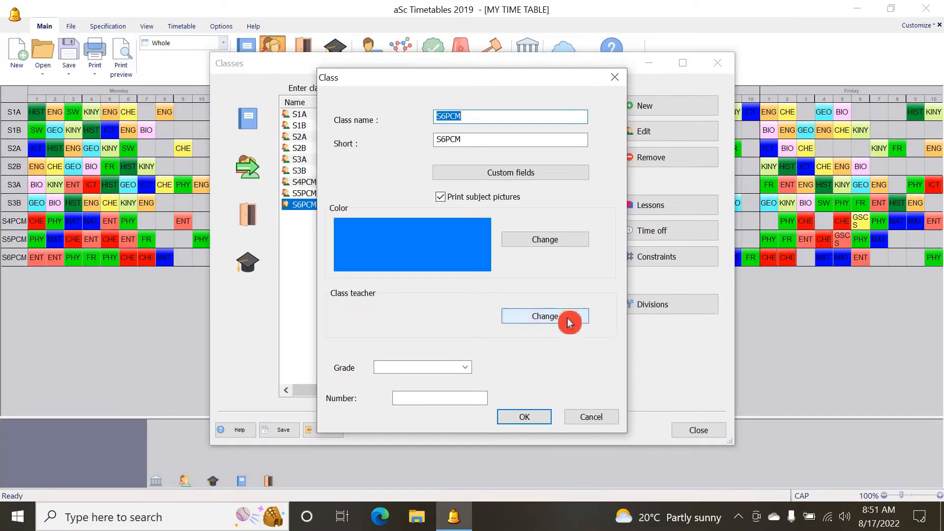
click(568, 322)
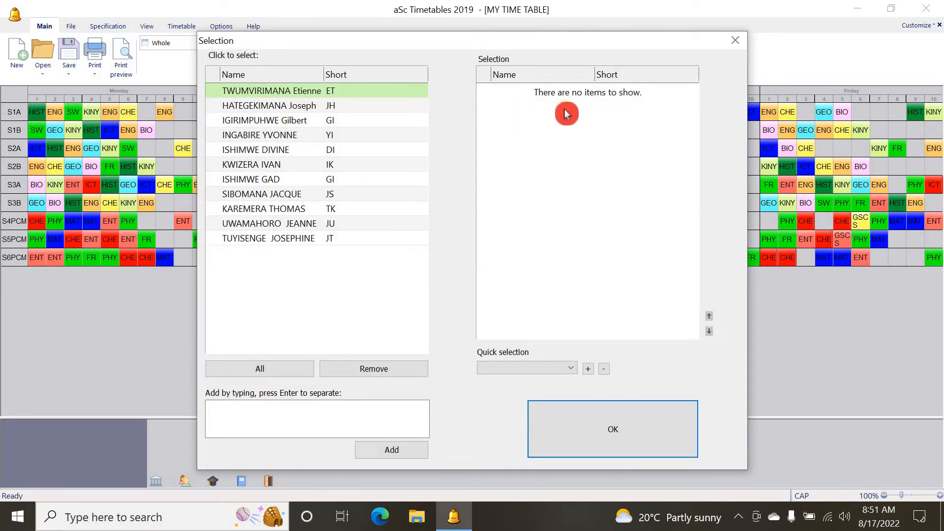
click(307, 106)
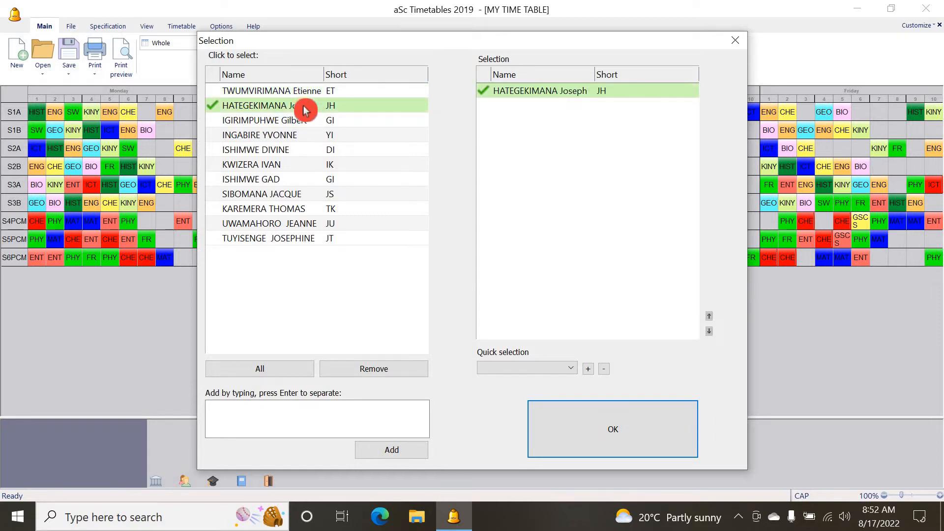
click(305, 107)
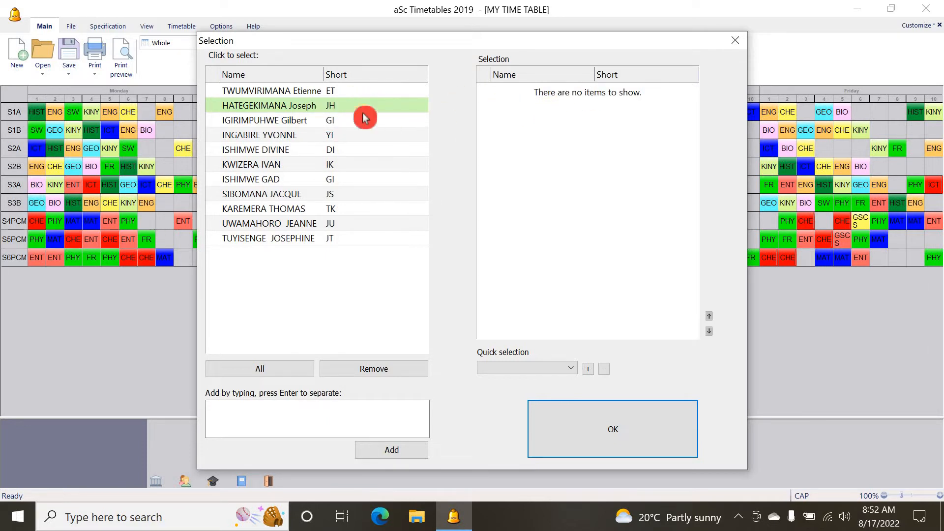
click(281, 109)
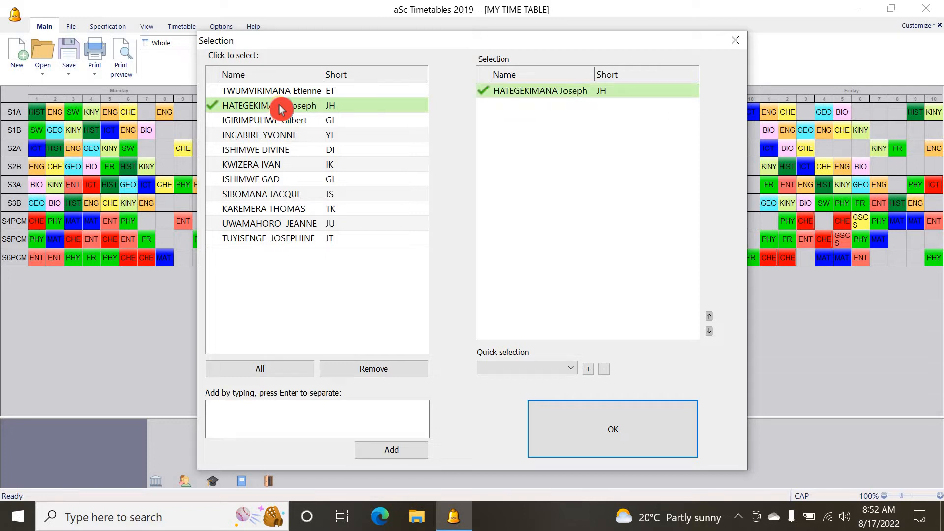
click(281, 109)
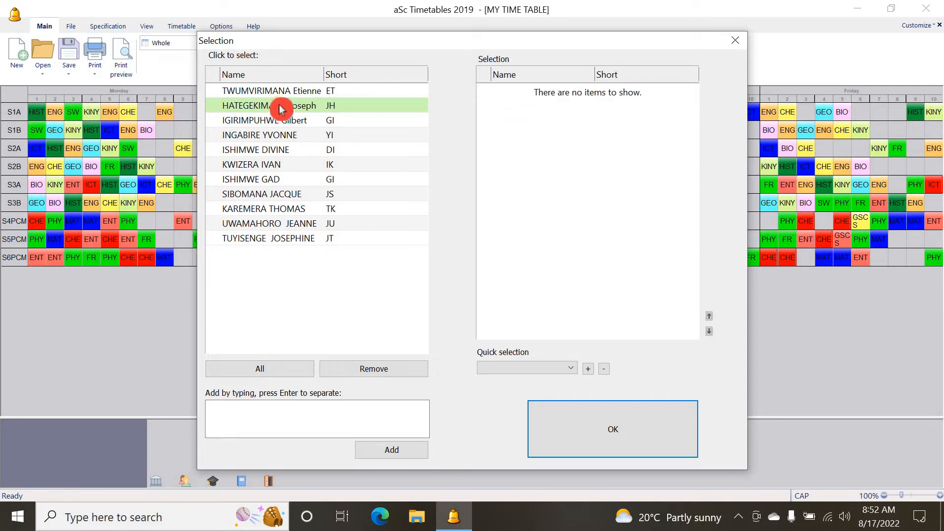
click(282, 109)
click(281, 109)
click(282, 109)
click(312, 108)
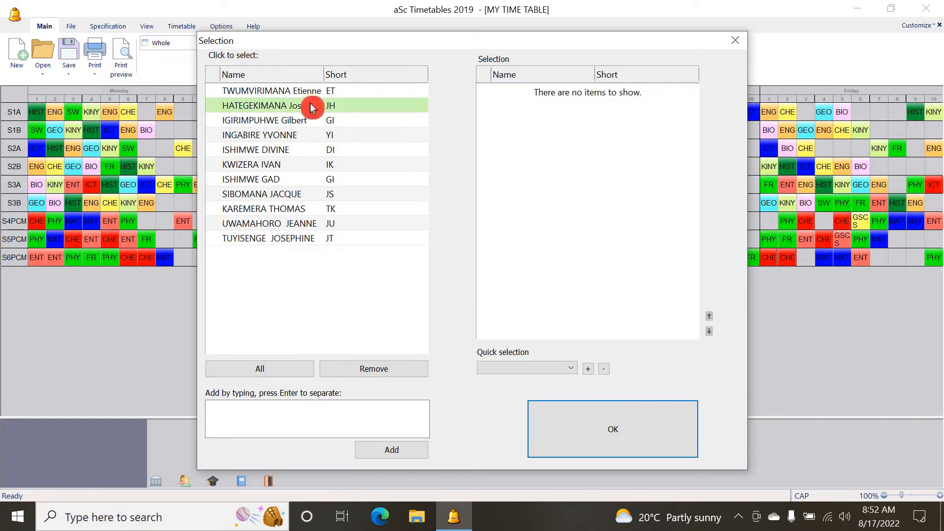
click(312, 108)
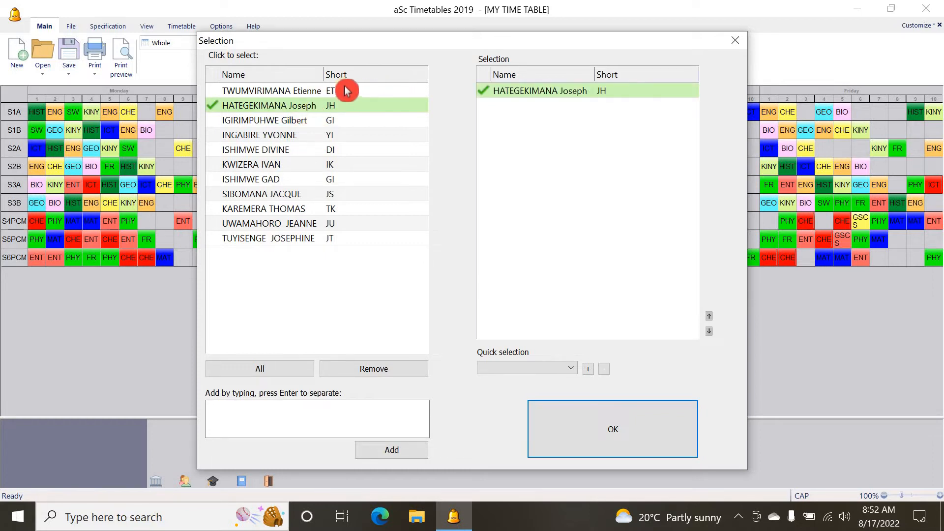
click(320, 122)
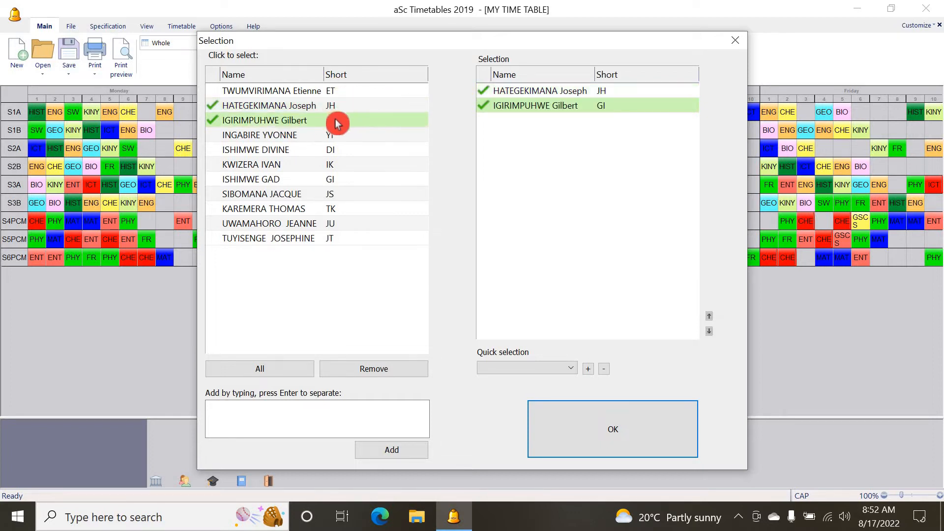
click(309, 126)
click(289, 123)
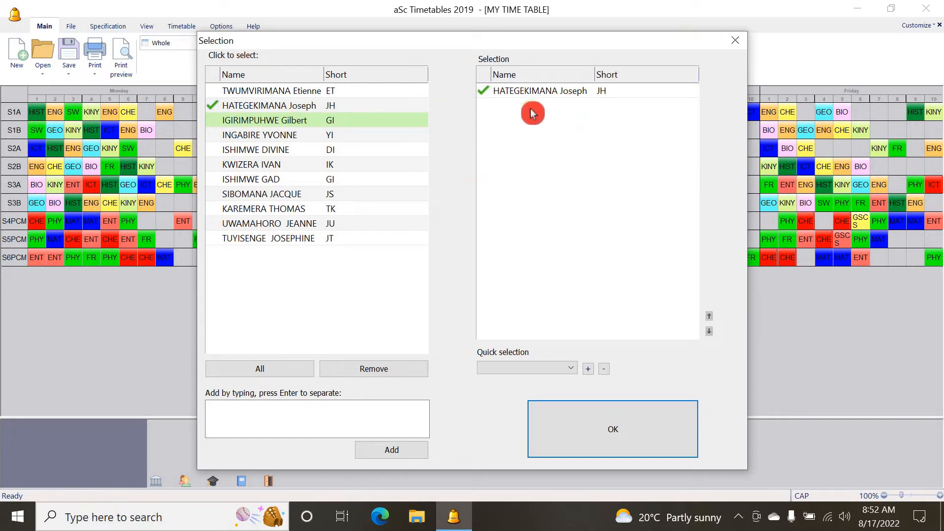
click(619, 423)
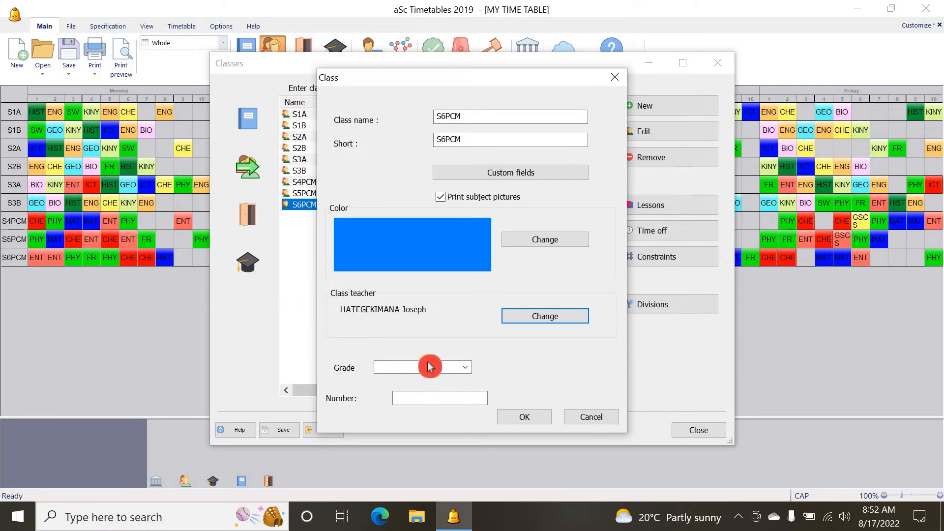
click(537, 419)
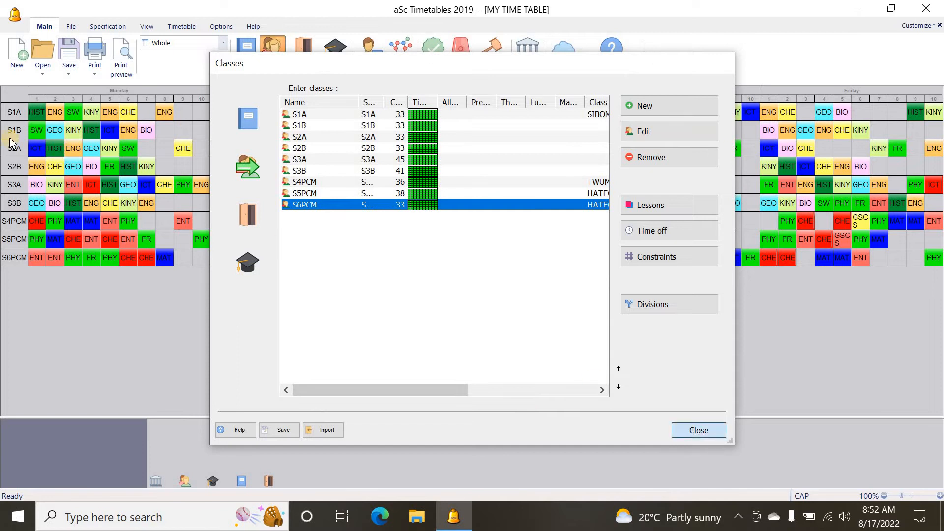
click(697, 430)
Open the print preview and page through to the S6PCM class timetable
click(121, 57)
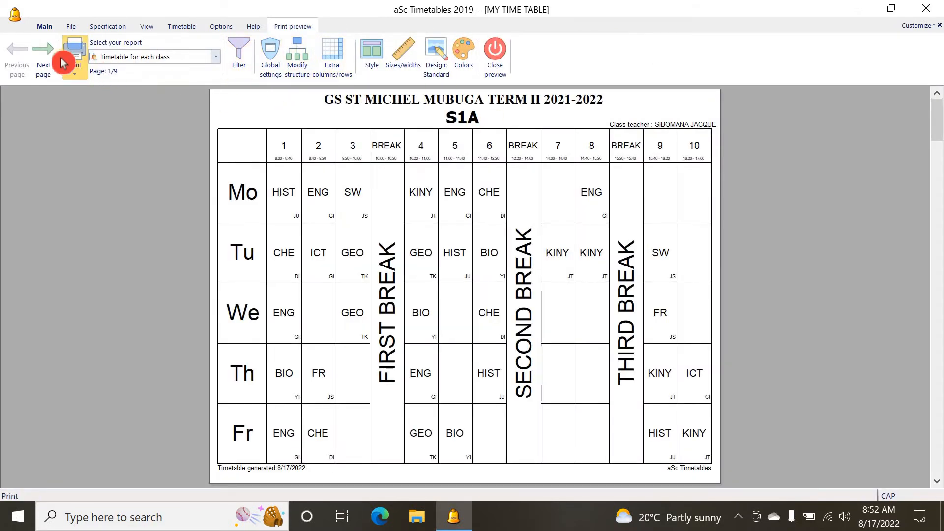
click(54, 60)
click(54, 60)
click(54, 60)
click(54, 60)
click(54, 60)
click(54, 60)
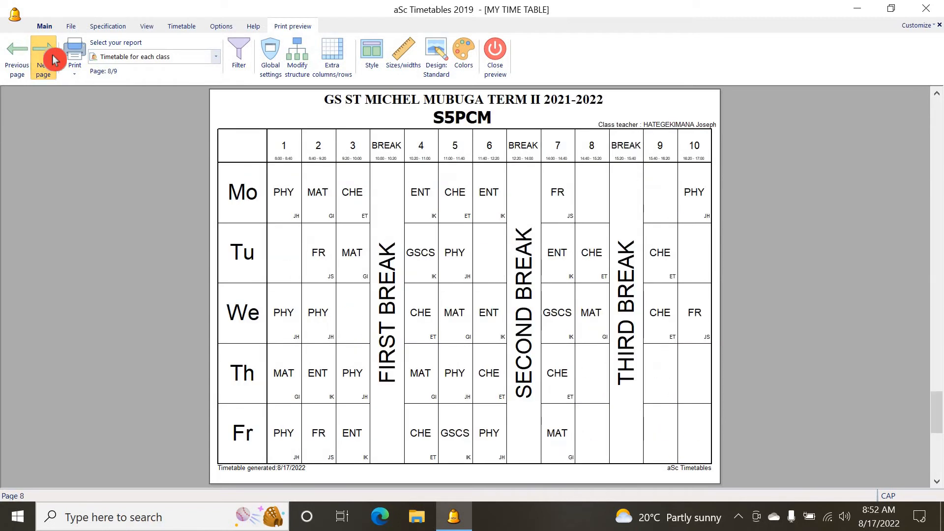
click(54, 60)
click(54, 60)
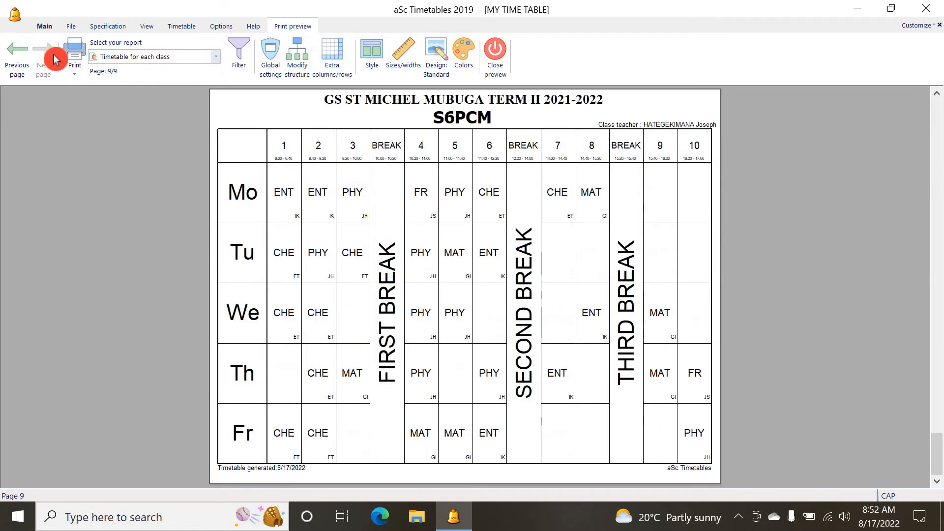
Change the font of the printed time intervals to Tahoma Bold
click(658, 124)
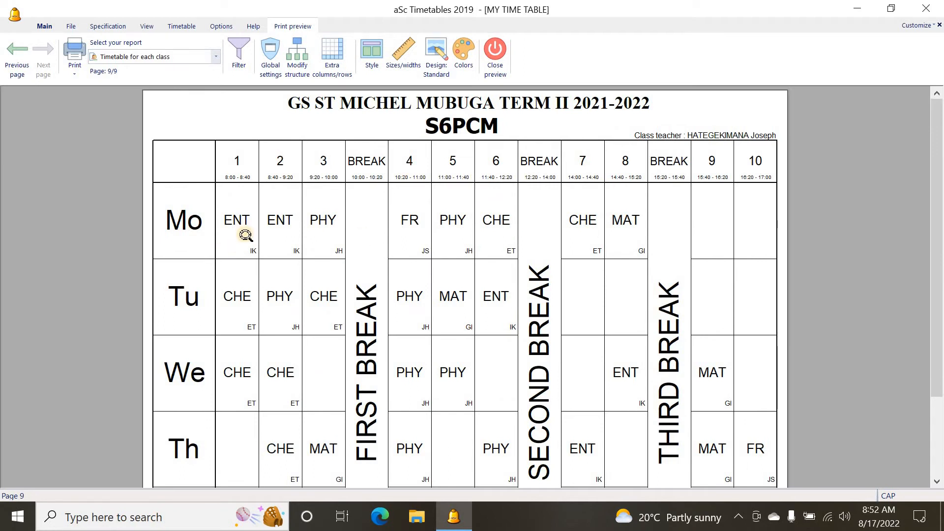
click(246, 170)
double_click(200, 183)
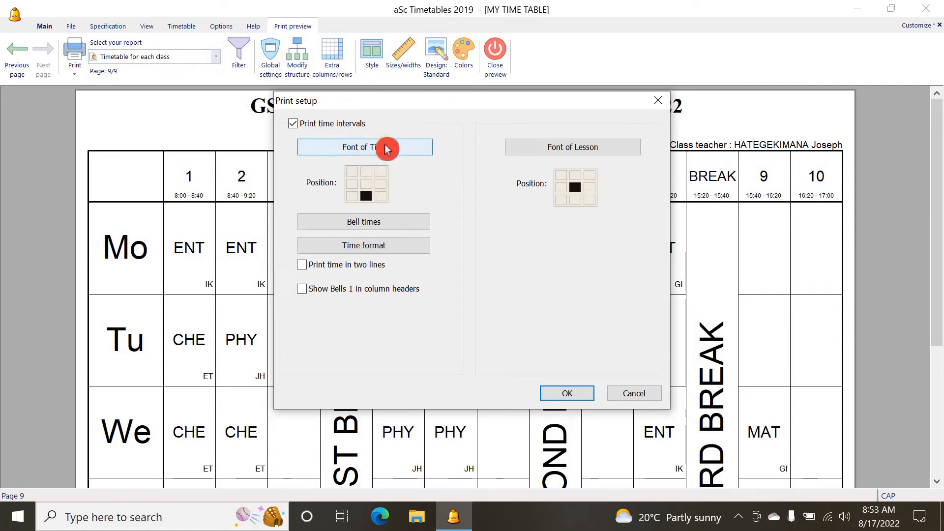
click(406, 149)
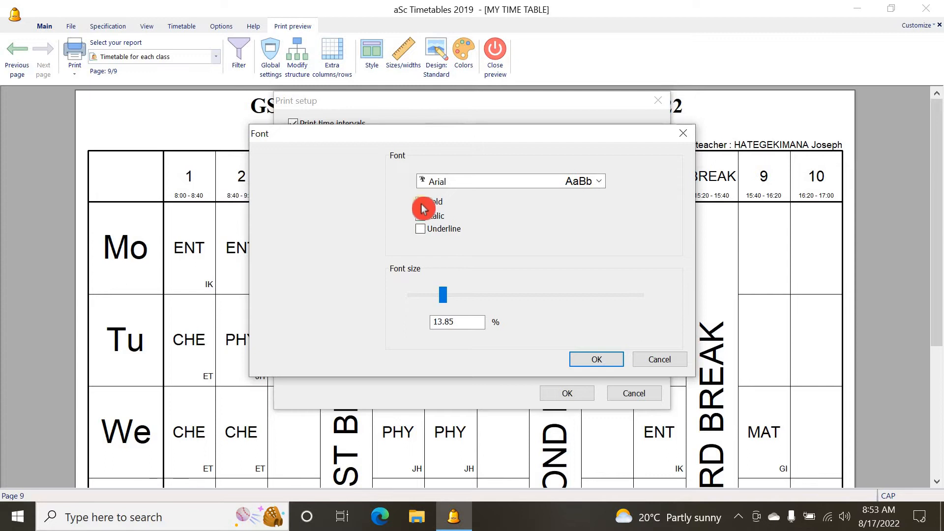
click(600, 182)
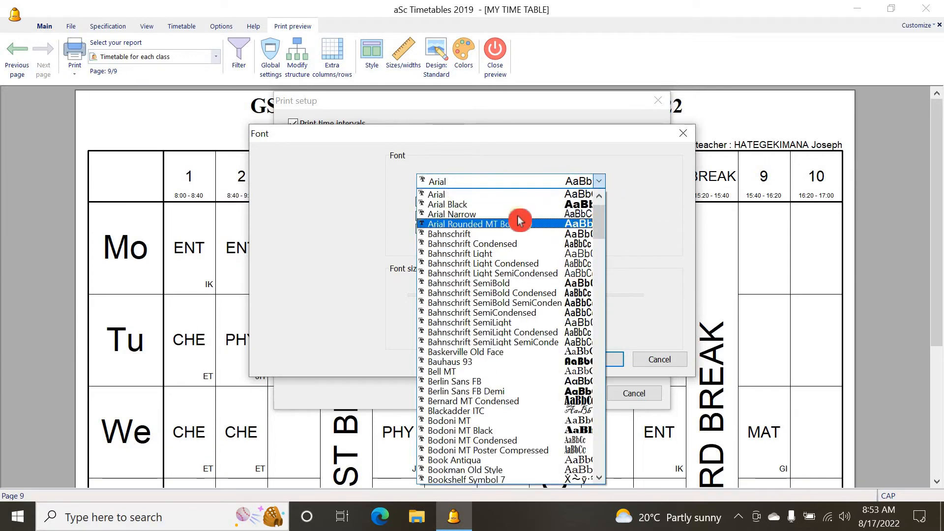
scroll(508, 212, down, 19)
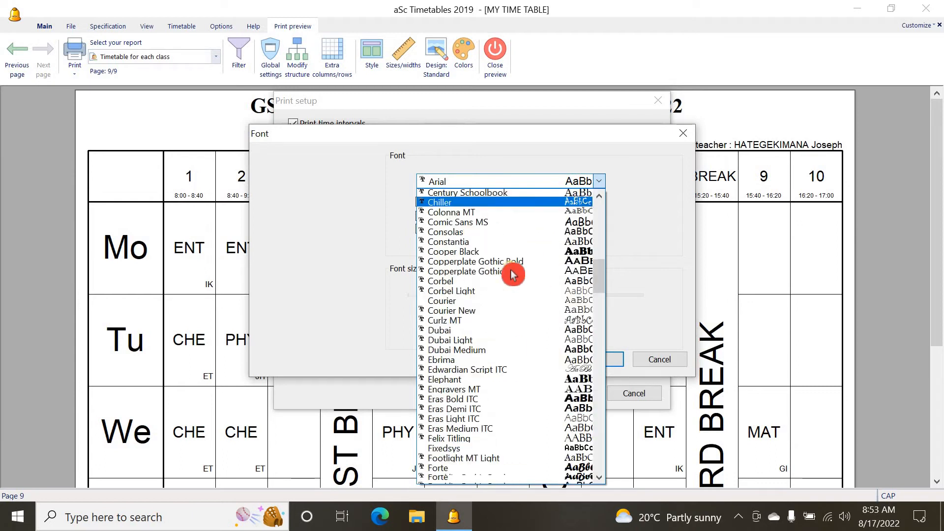
scroll(511, 275, down, 2)
scroll(501, 296, down, 3)
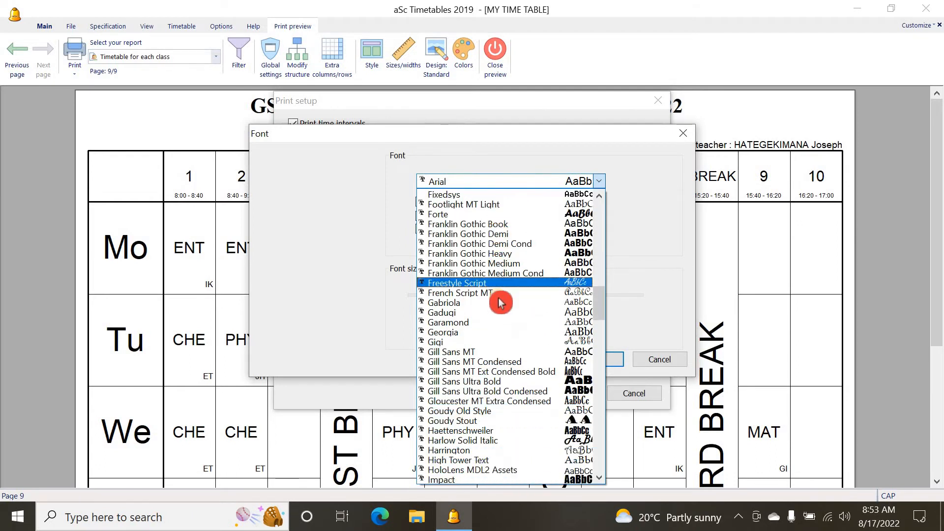
scroll(500, 303, down, 12)
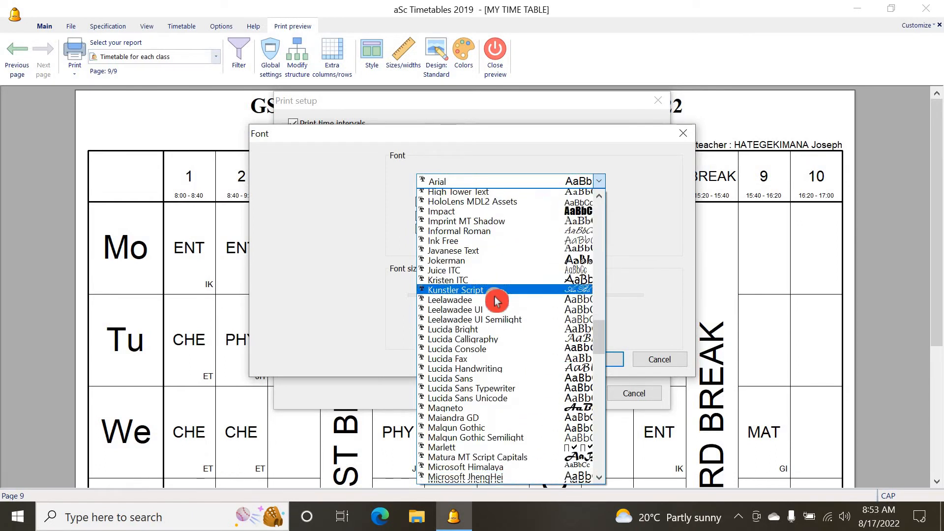
scroll(496, 301, down, 20)
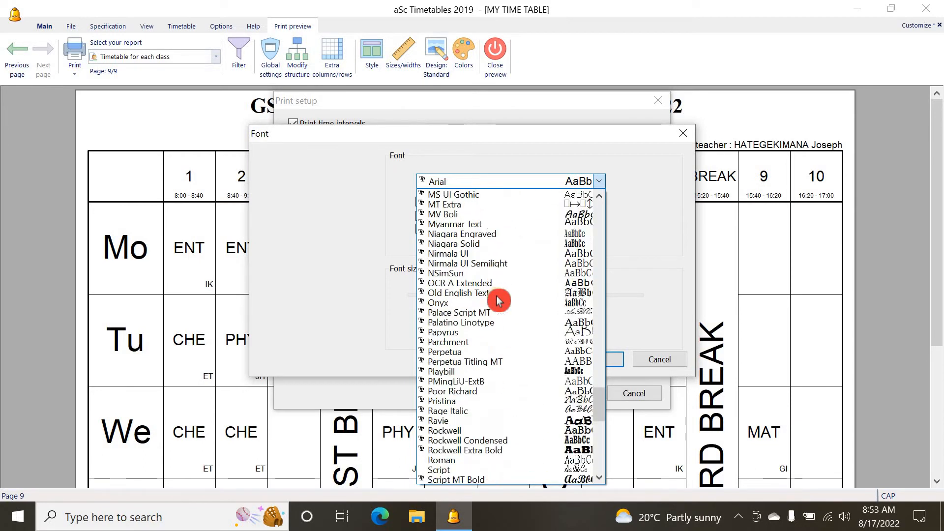
scroll(498, 299, down, 11)
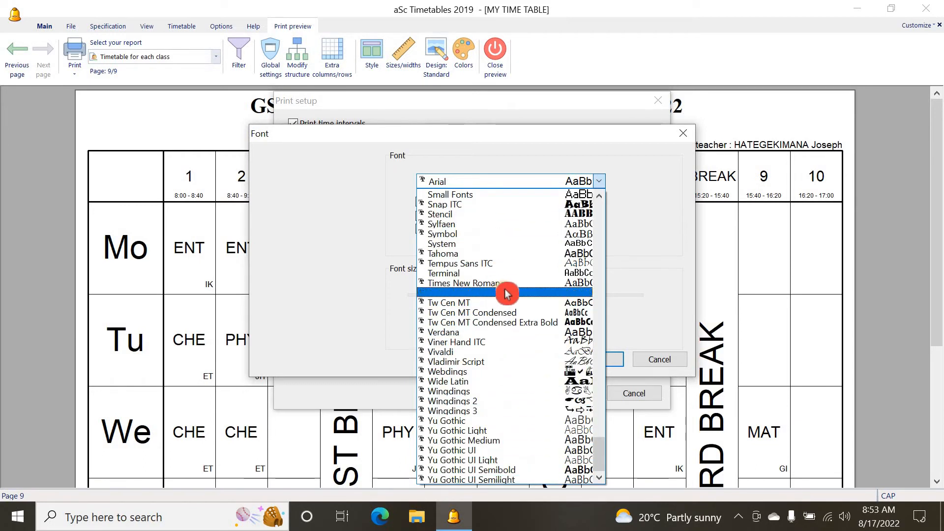
click(496, 254)
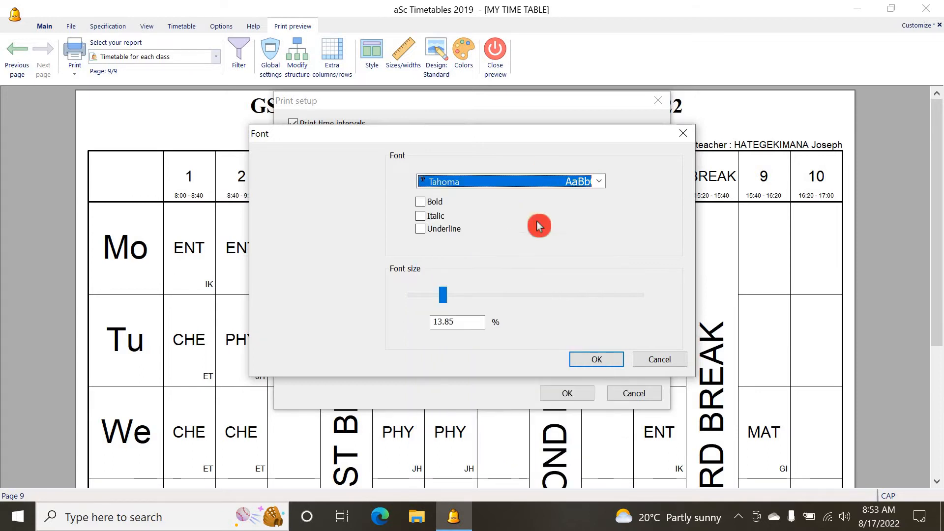
click(420, 203)
click(603, 362)
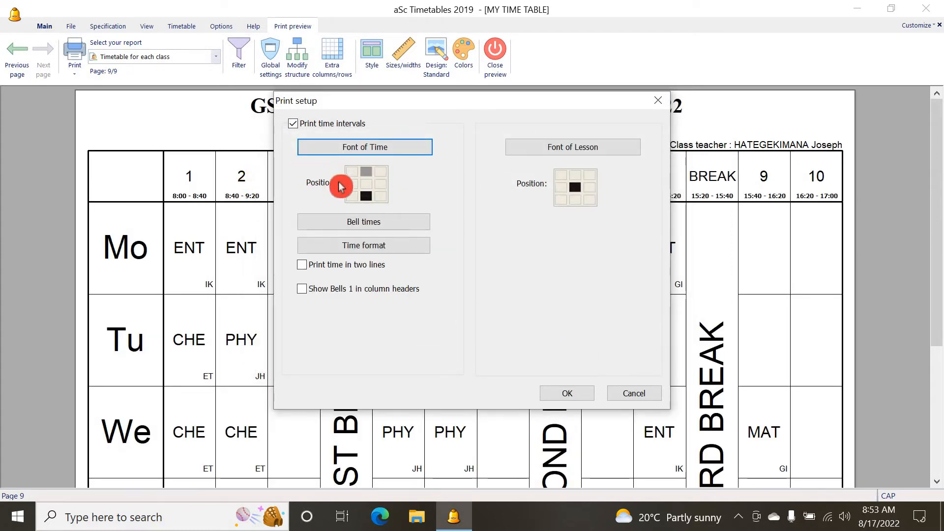
Try centring the time intervals in the column headers, then restore them to the bottom position
click(375, 185)
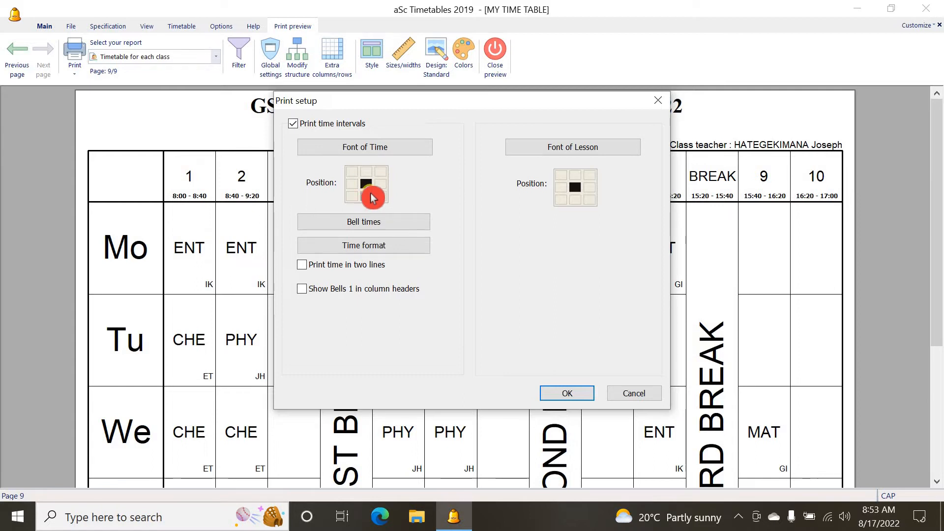
click(566, 393)
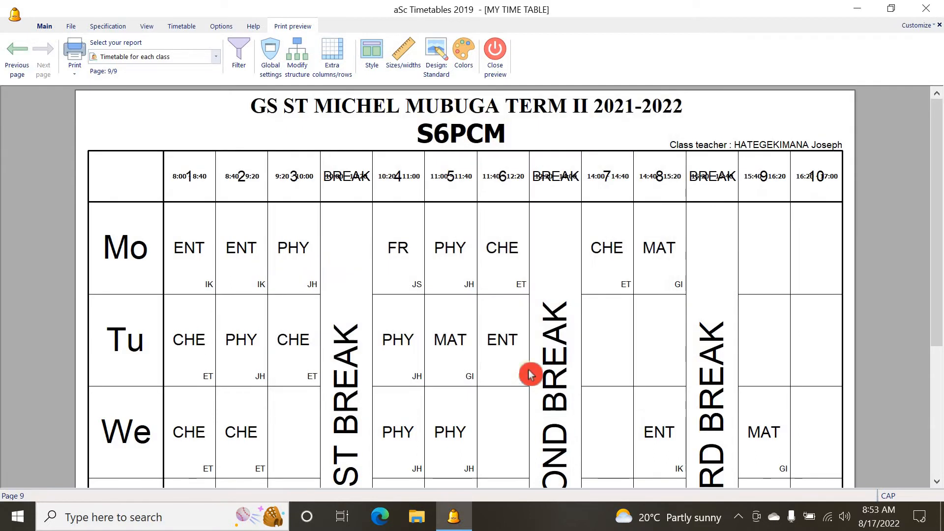
mouse_move(178, 188)
mouse_down()
mouse_move(218, 193)
mouse_move(185, 179)
mouse_move(211, 172)
mouse_up()
click(191, 175)
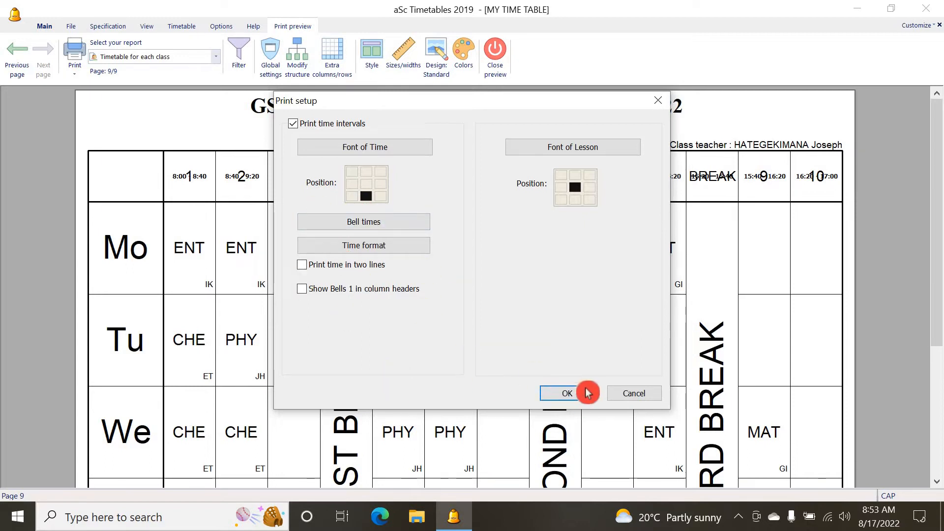
click(567, 397)
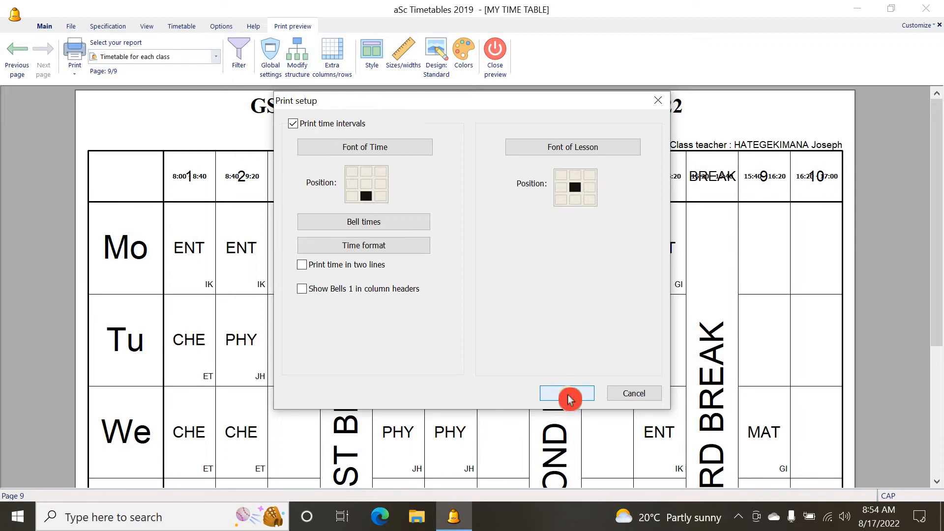
click(200, 195)
click(491, 194)
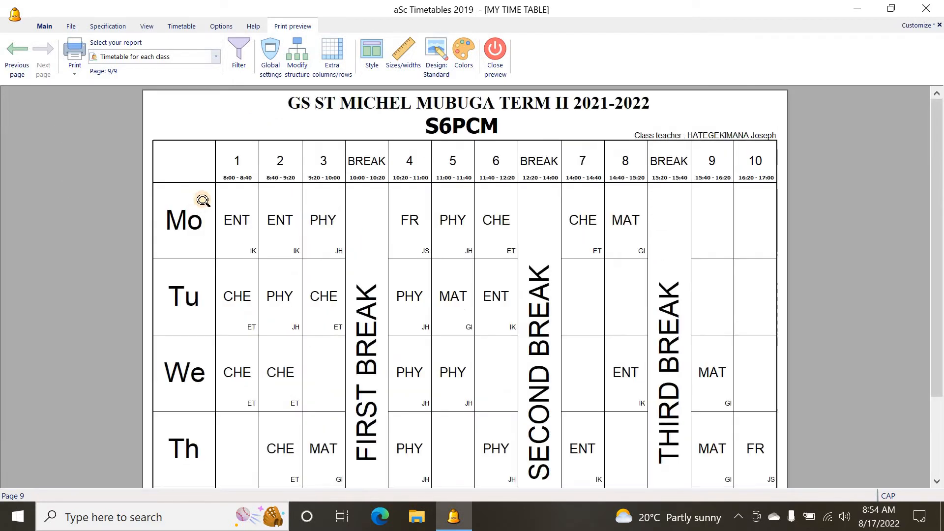
click(246, 180)
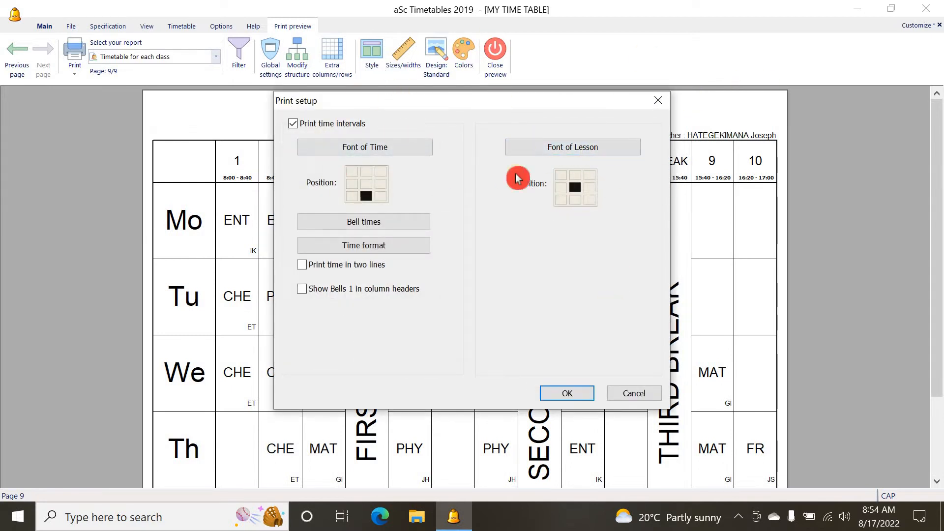
click(637, 395)
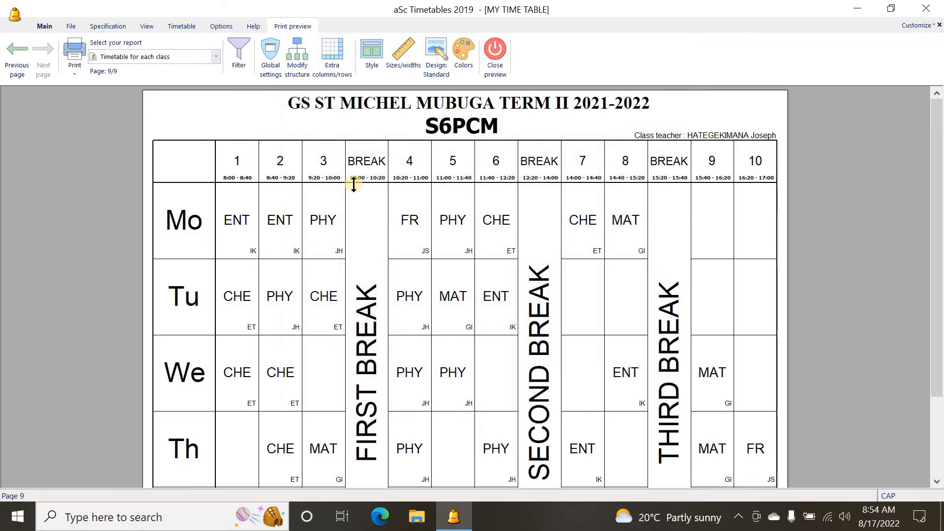
Open the print setup for lesson cards and try printing full subject names, toggling the subject display off and on
click(291, 207)
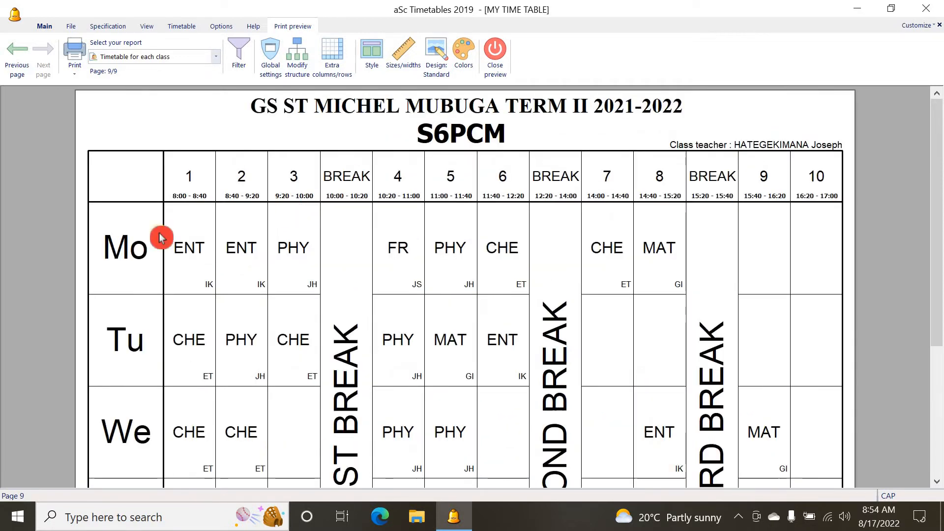
double_click(189, 252)
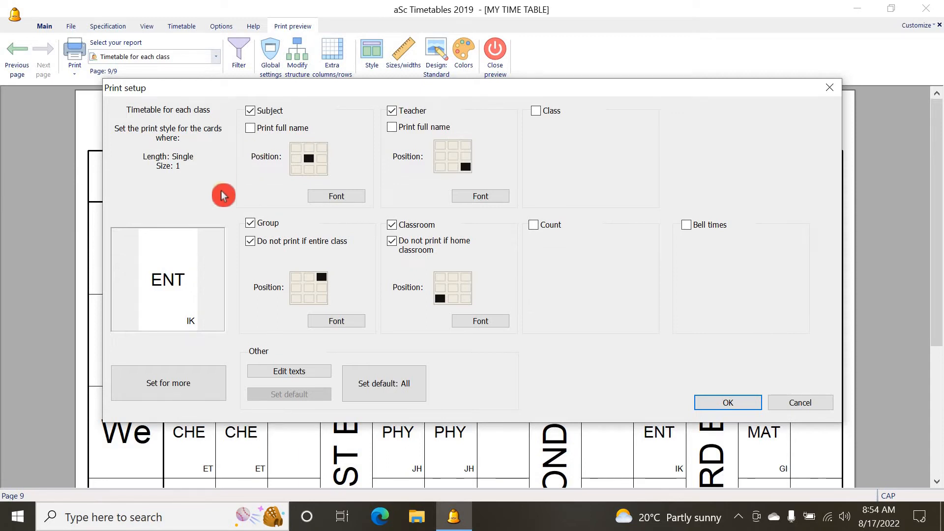
click(251, 223)
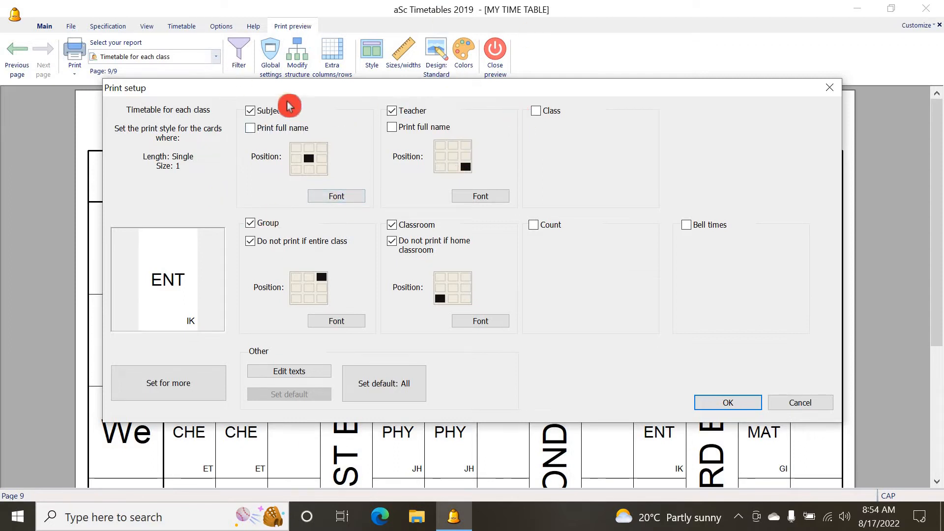
click(251, 130)
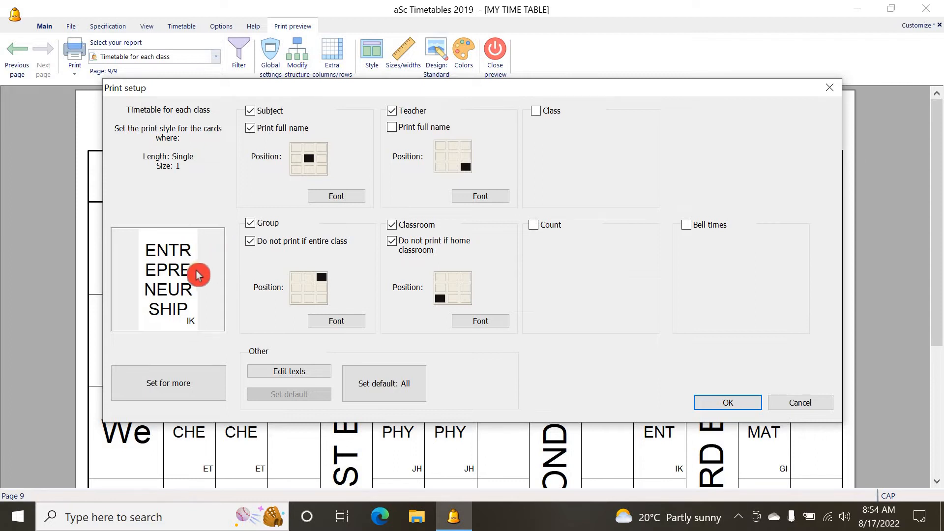
click(251, 129)
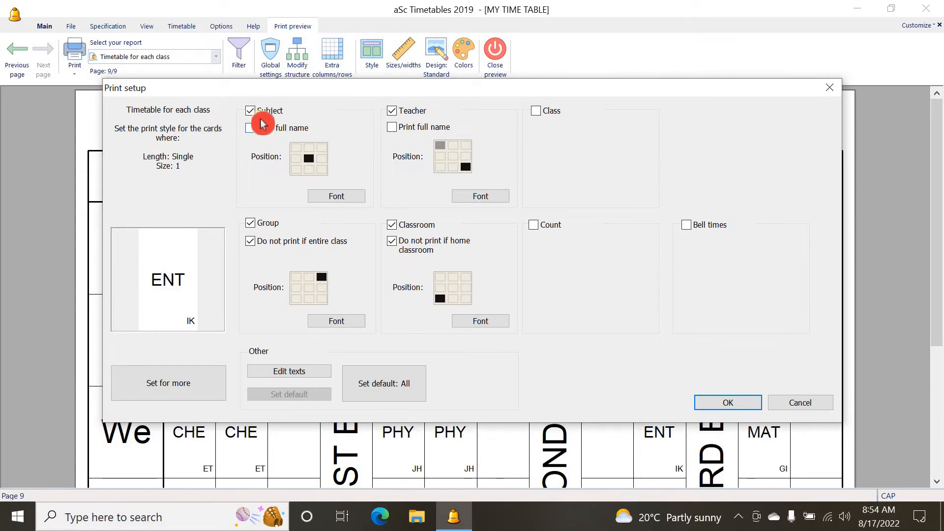
click(251, 110)
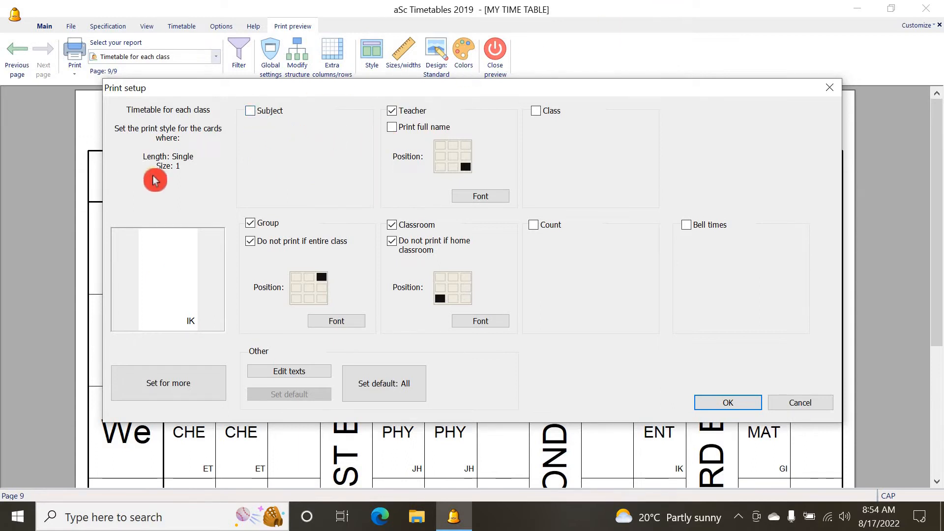
click(252, 111)
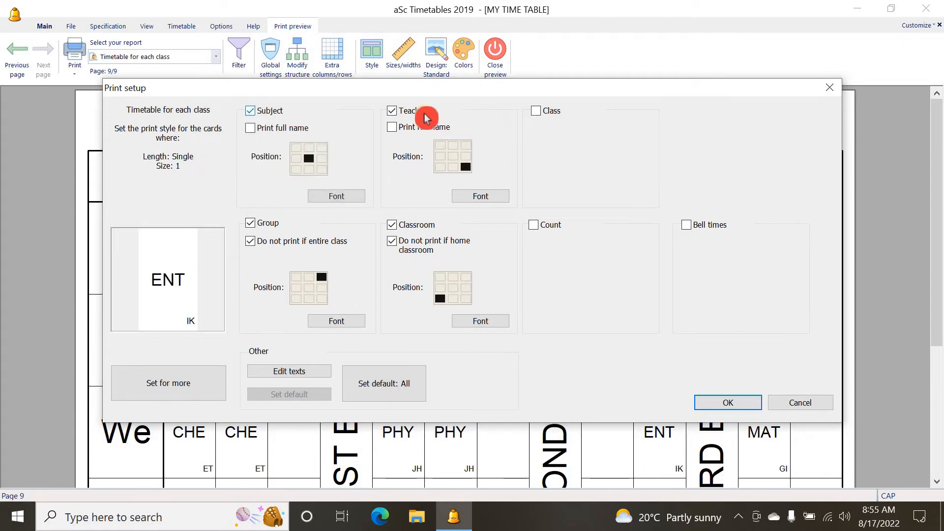
Move the teacher abbreviation on the lesson cards to the bottom centre position
click(392, 111)
click(394, 111)
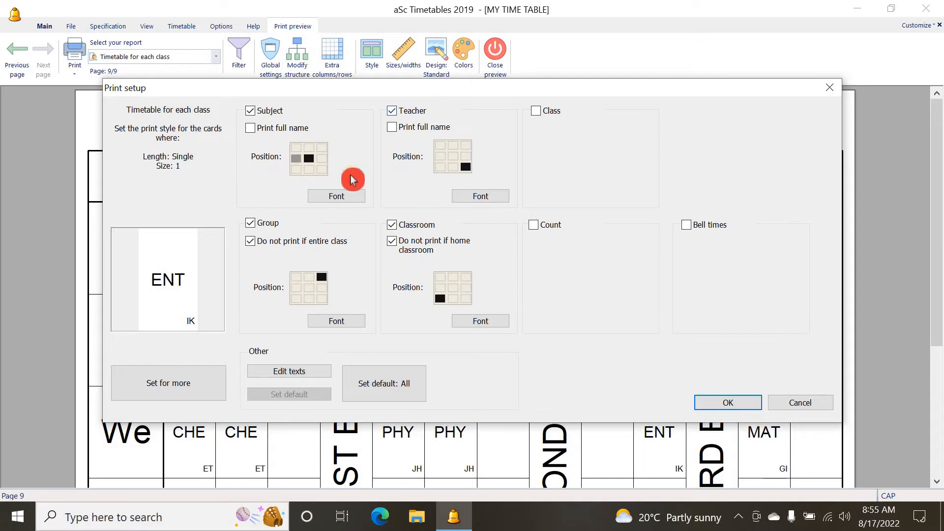
click(455, 158)
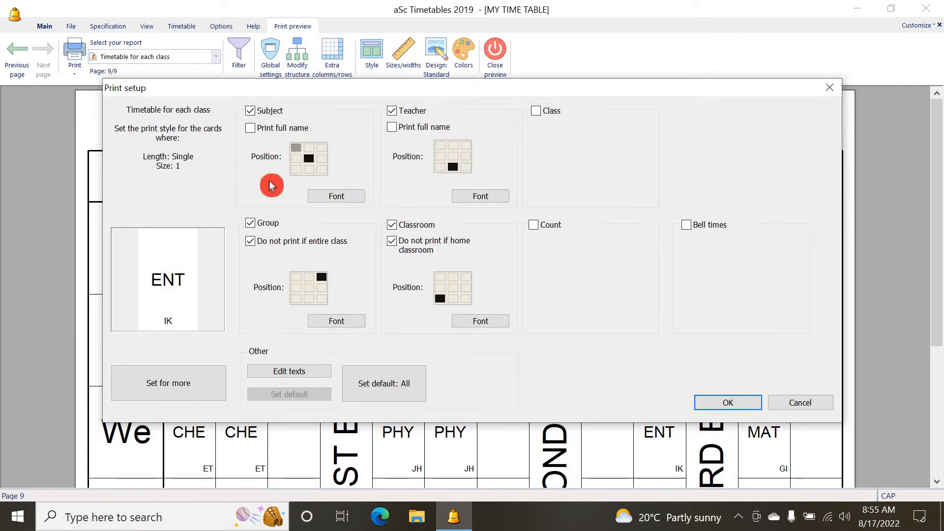
Set the subject font on lesson cards to Tahoma Bold at 23.33% size and apply the card settings
click(336, 198)
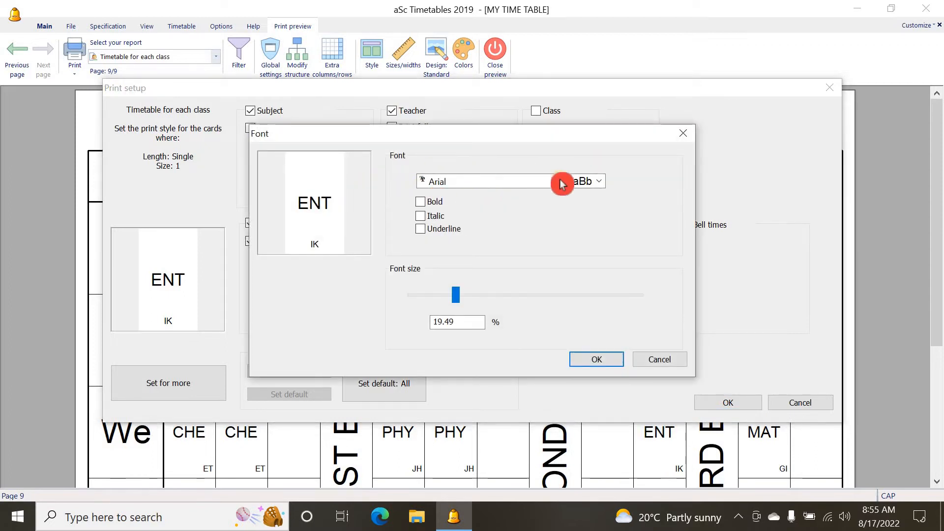
click(420, 203)
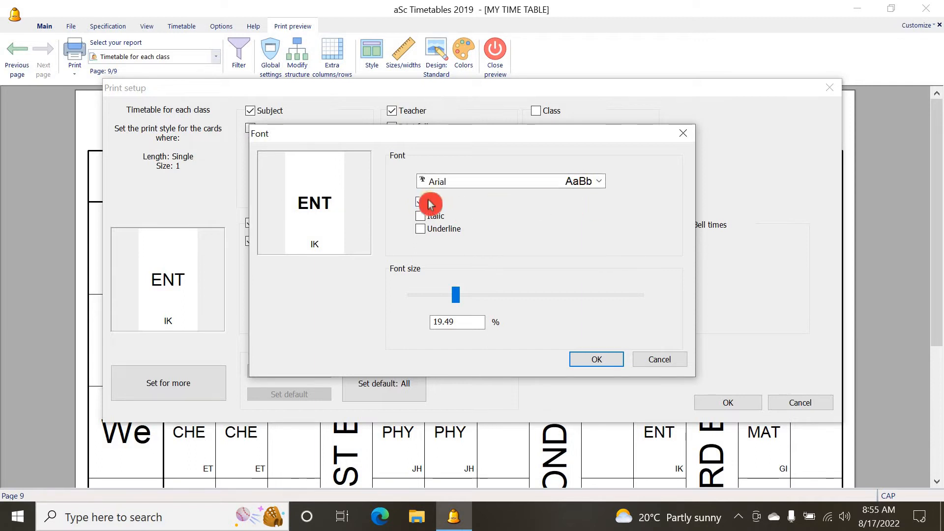
click(582, 182)
scroll(472, 295, down, 15)
scroll(480, 294, down, 14)
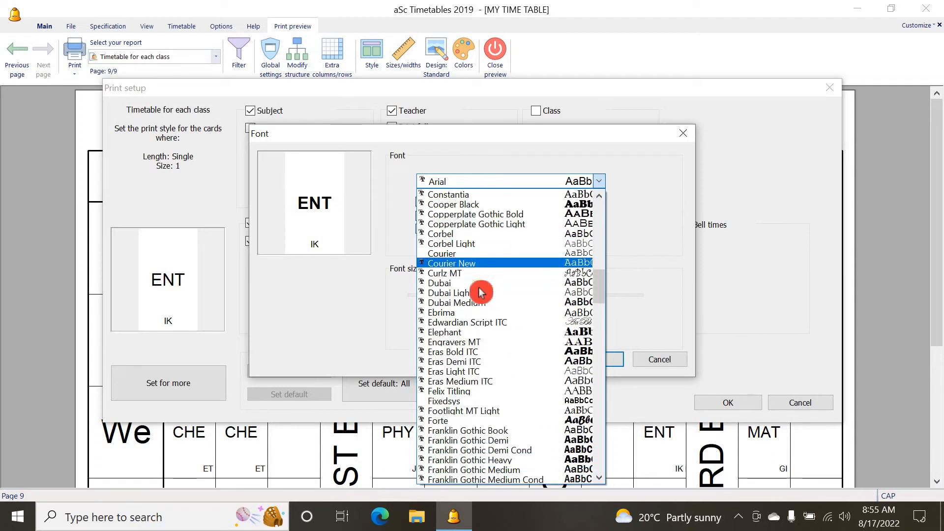
scroll(484, 288, down, 20)
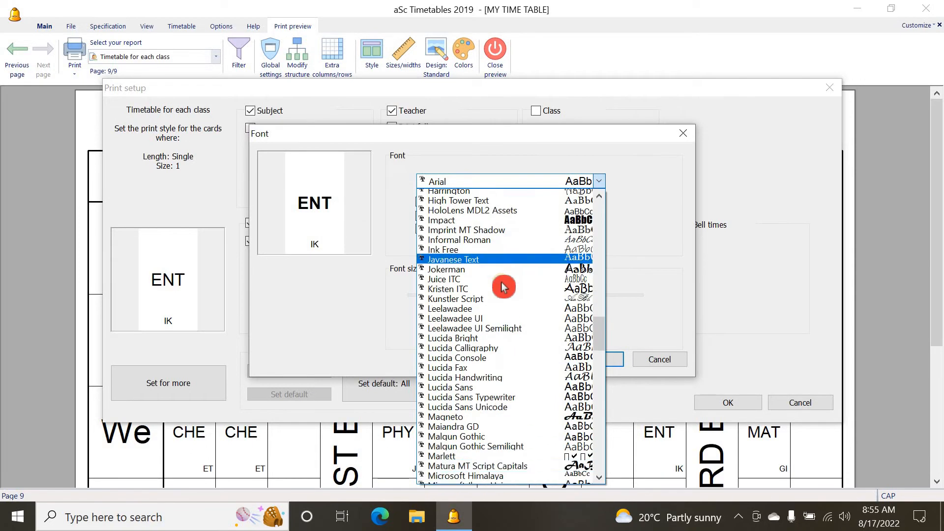
scroll(522, 276, down, 8)
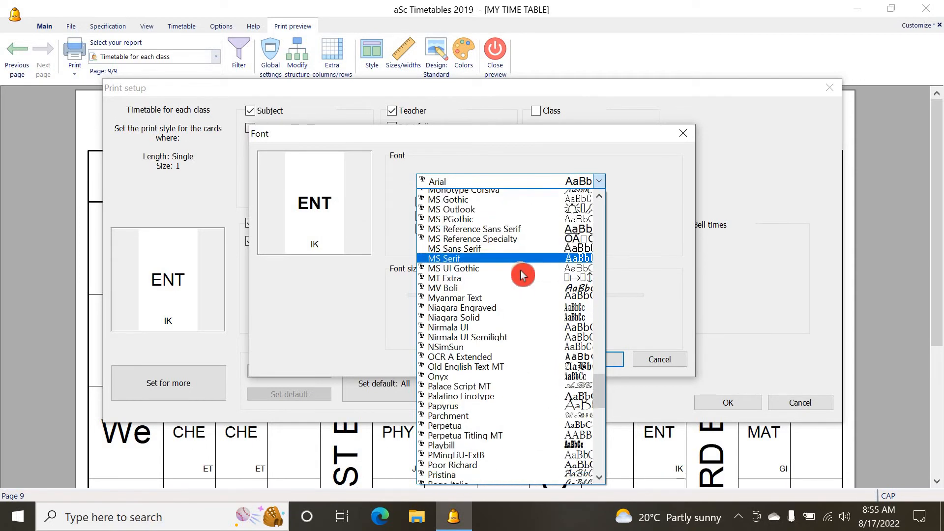
scroll(523, 275, down, 6)
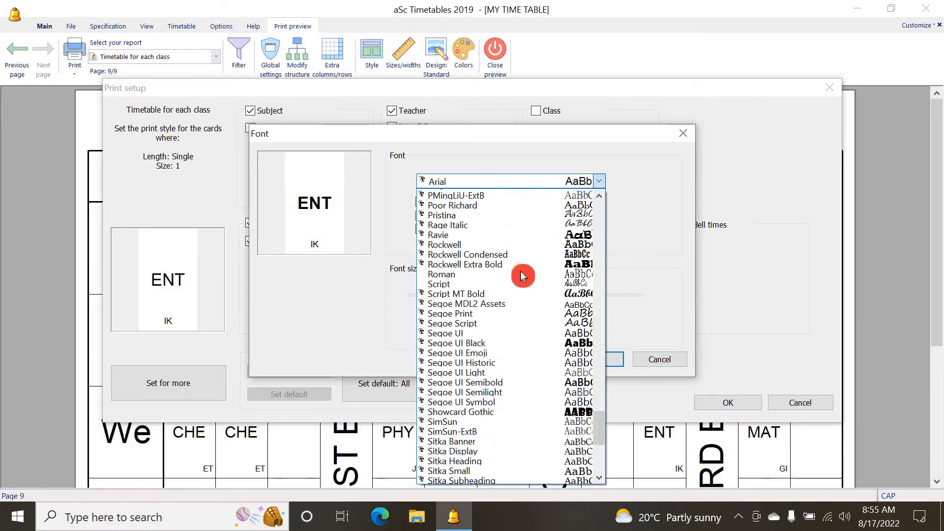
scroll(523, 275, down, 6)
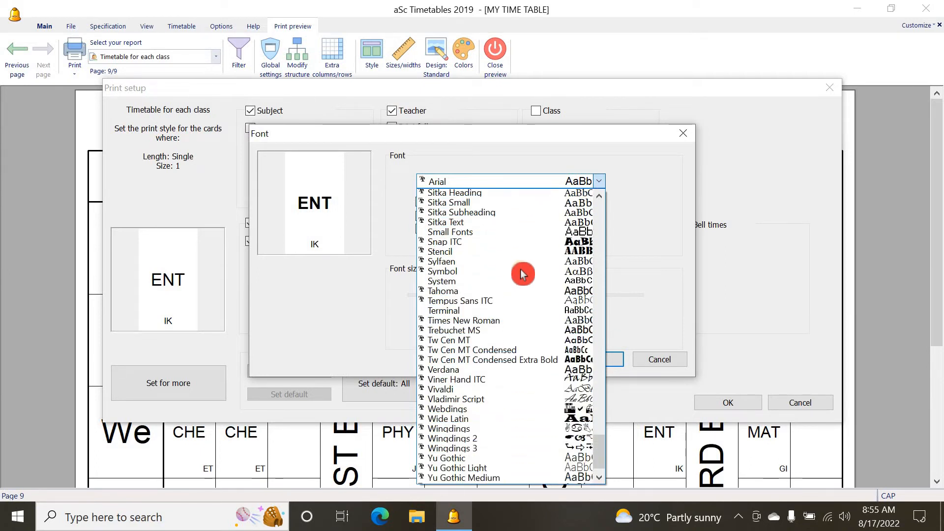
scroll(522, 272, up, 2)
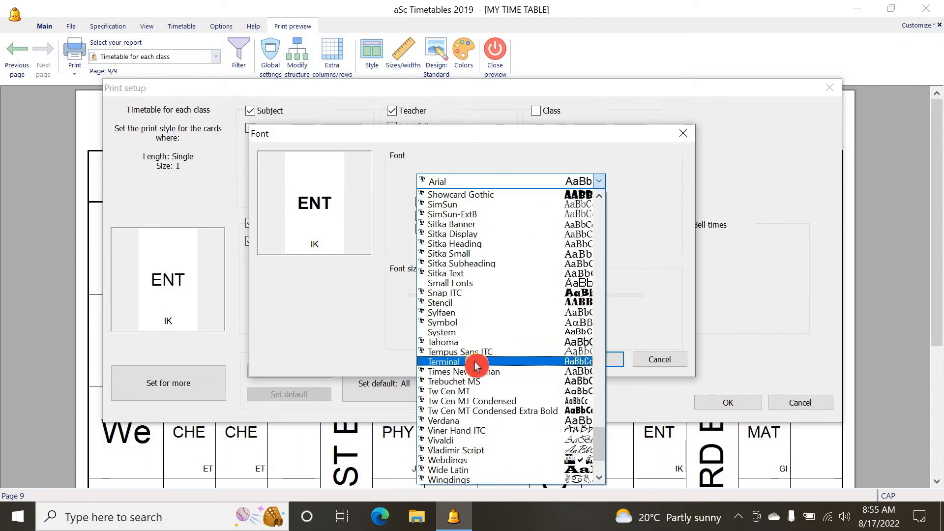
click(447, 341)
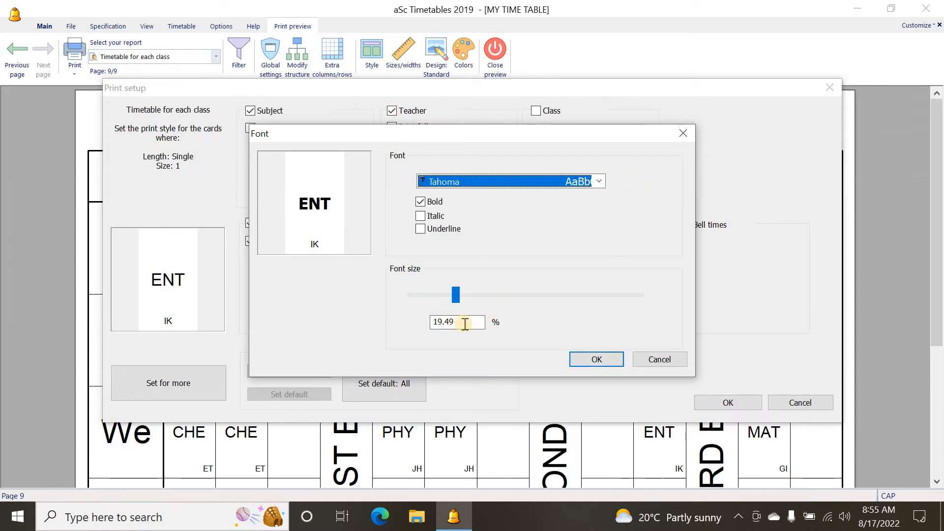
click(461, 297)
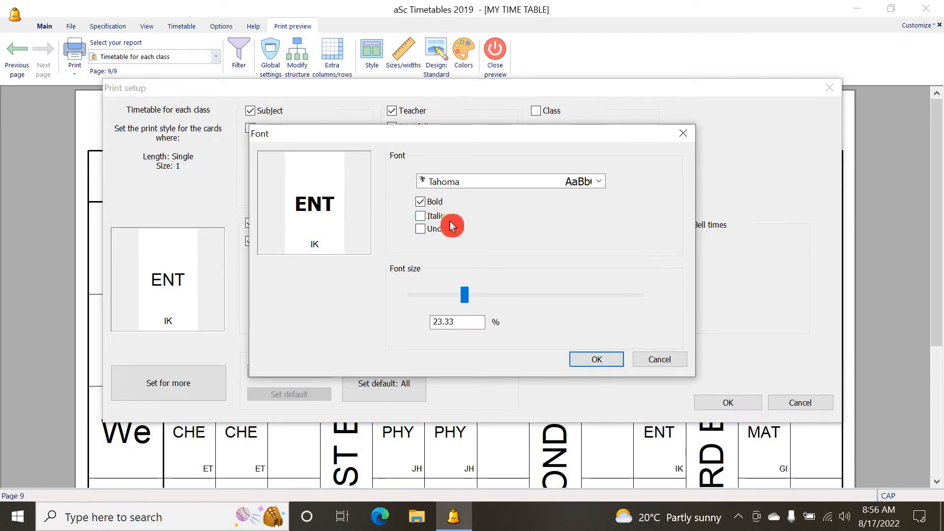
click(609, 365)
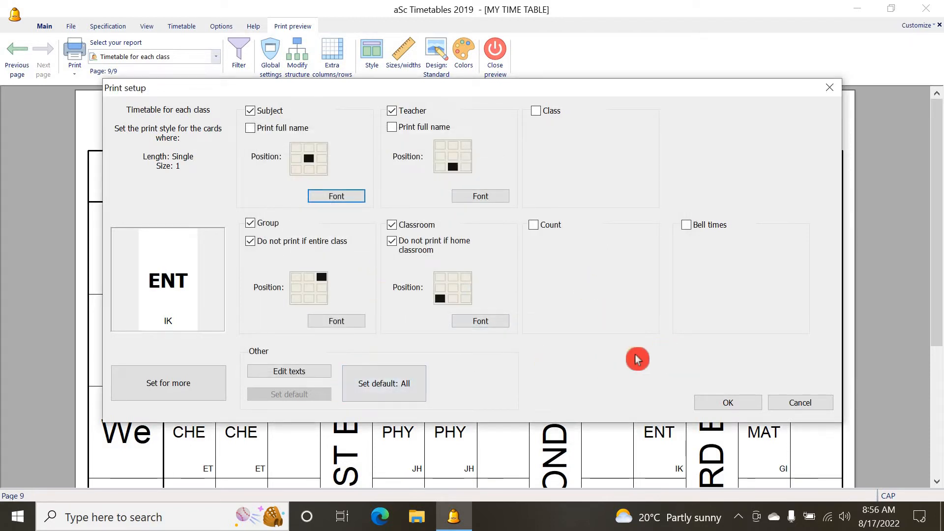
click(722, 400)
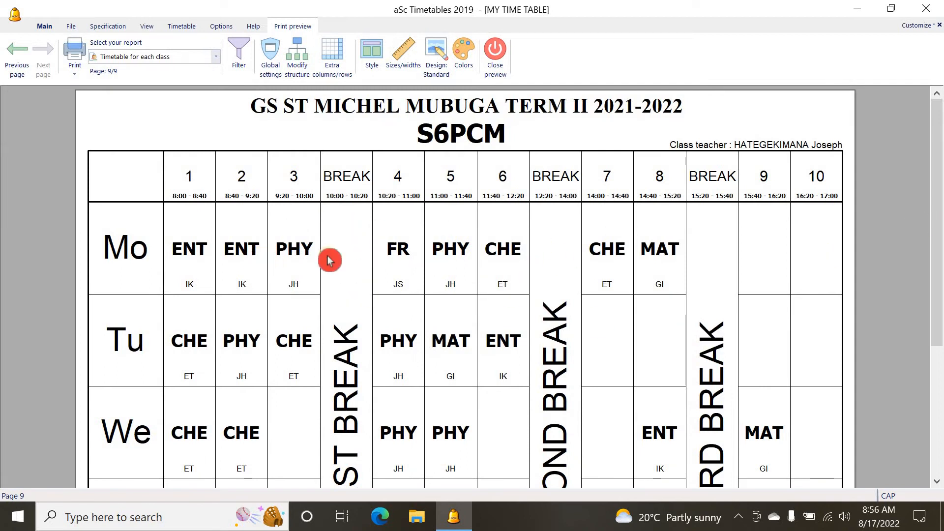
click(343, 225)
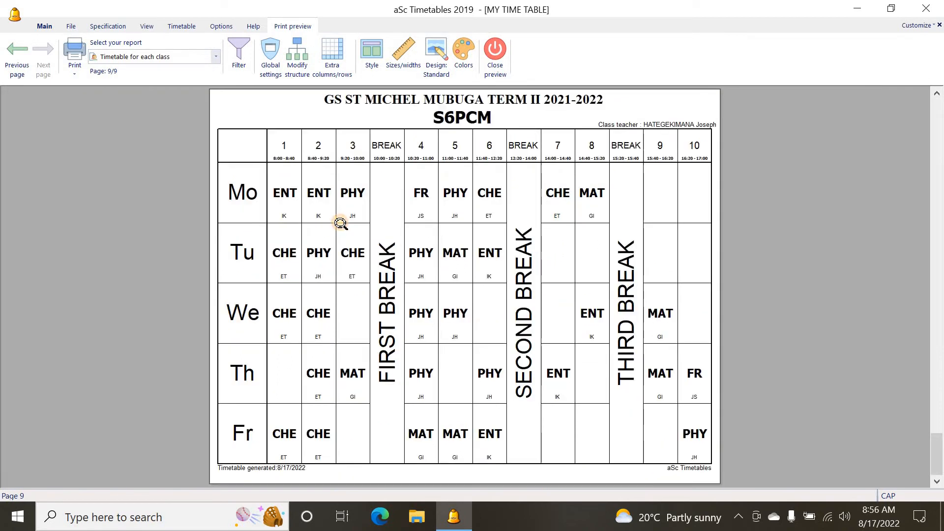
click(341, 223)
click(371, 226)
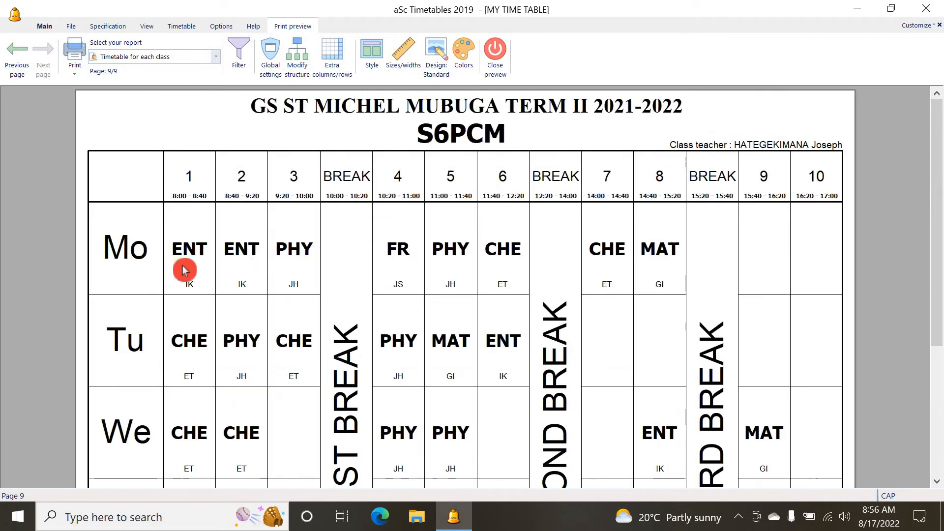
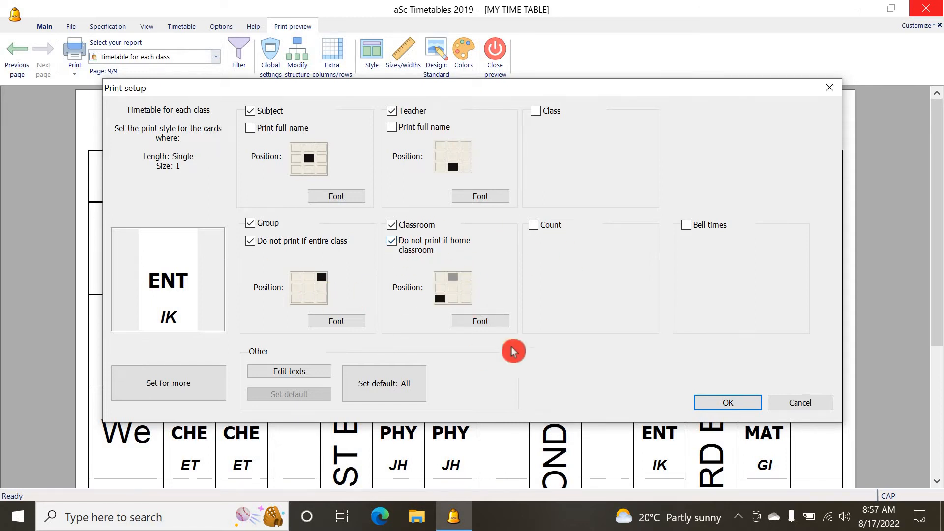
click(688, 225)
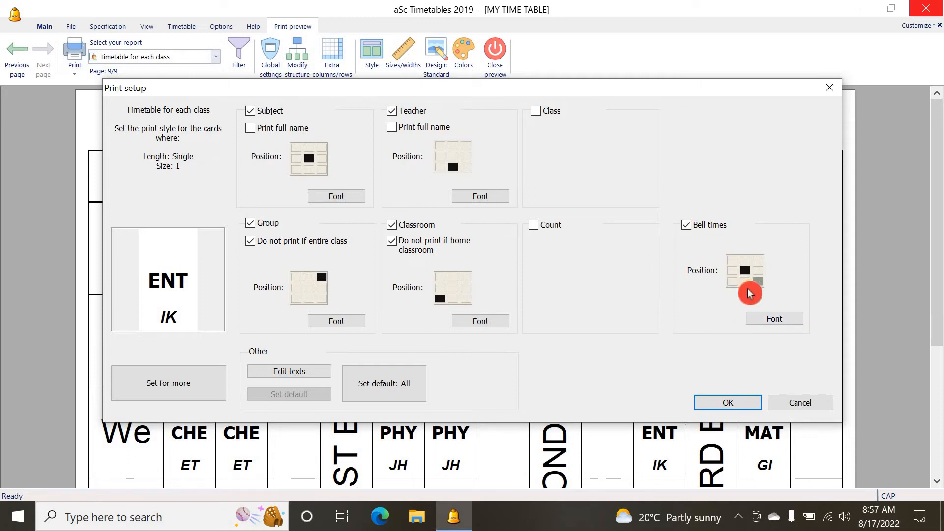
click(763, 321)
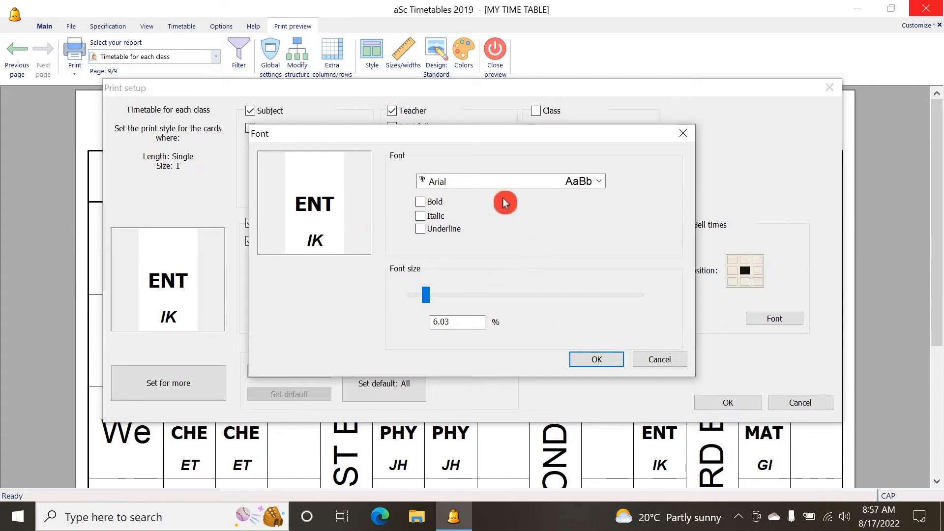
click(665, 360)
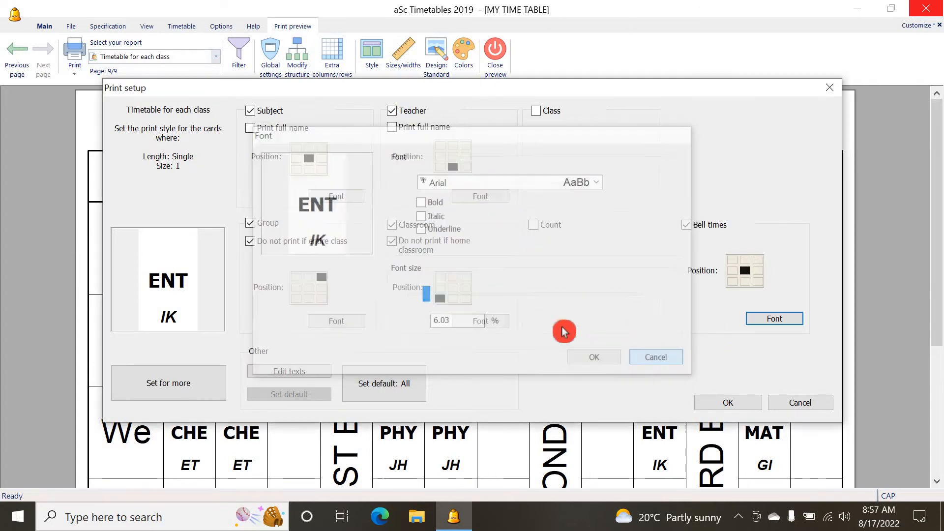
click(440, 299)
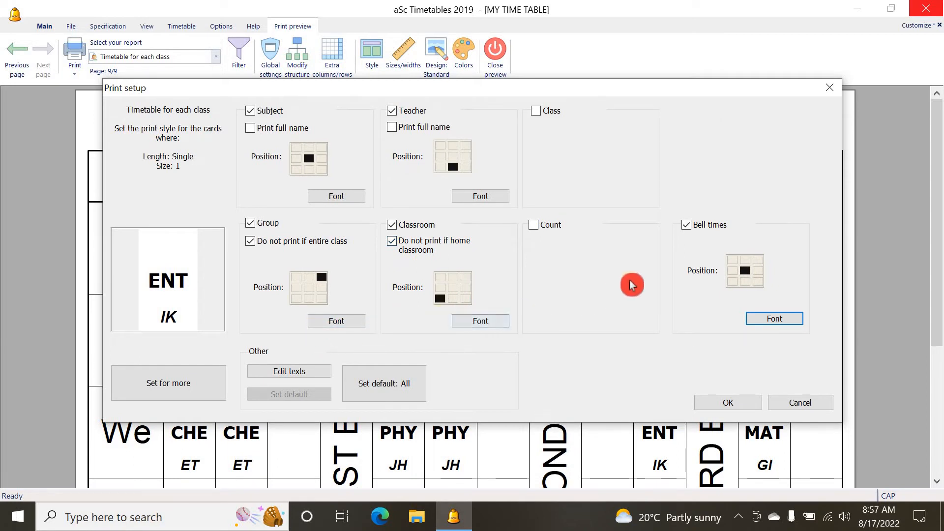
click(687, 224)
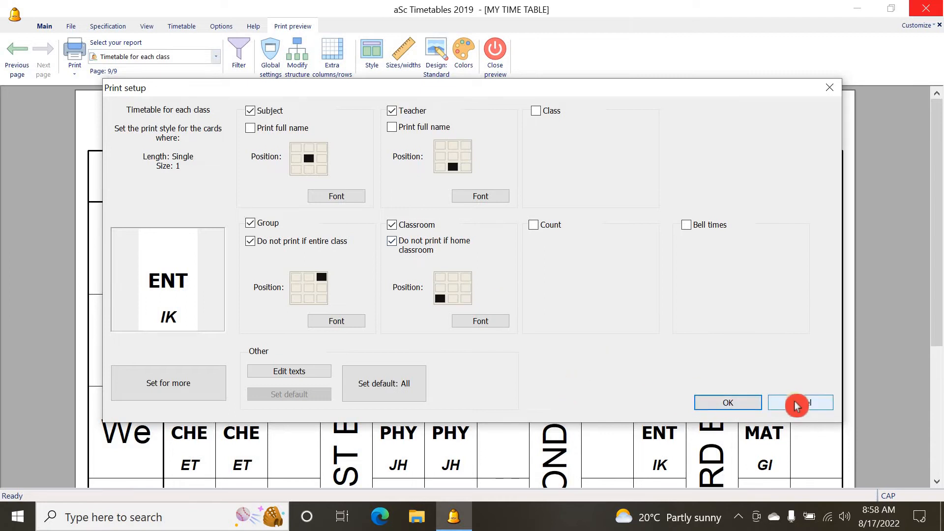
click(742, 405)
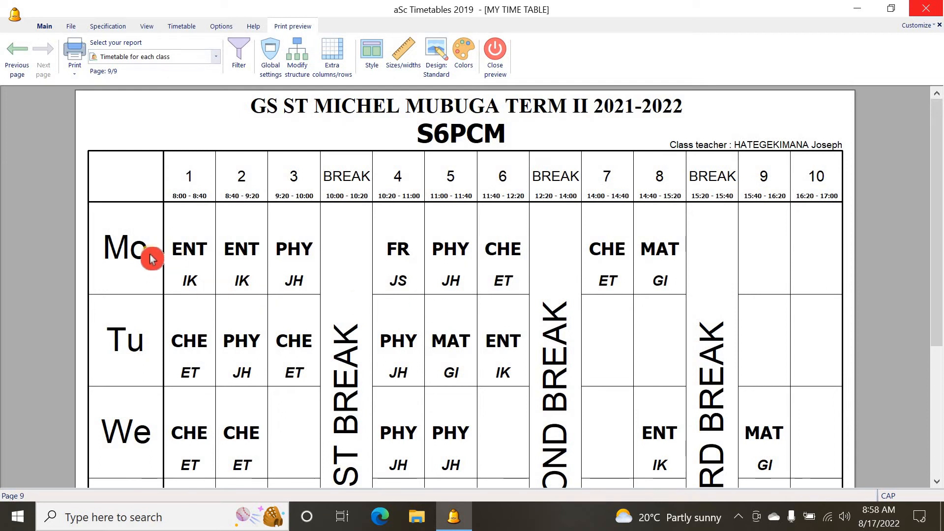
Set the day names to centred Times New Roman Bold at 27% font size
click(135, 260)
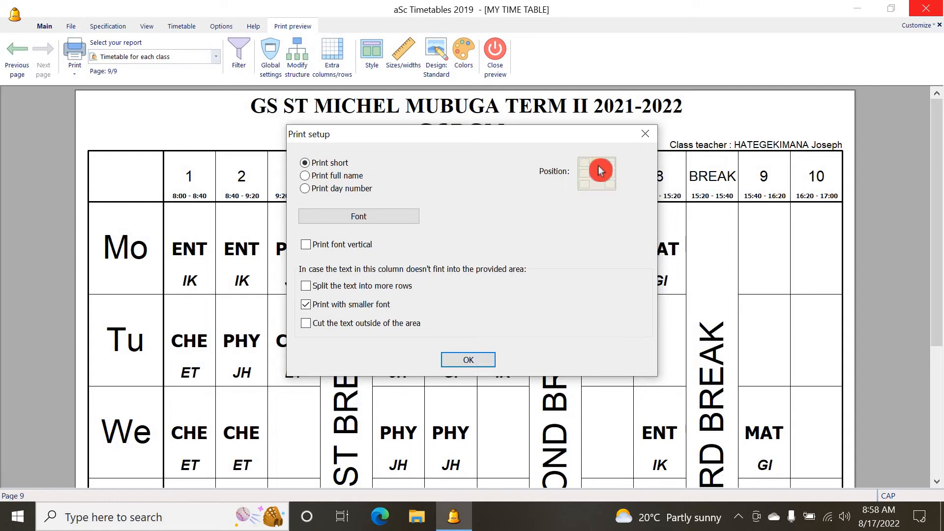
click(598, 161)
click(399, 218)
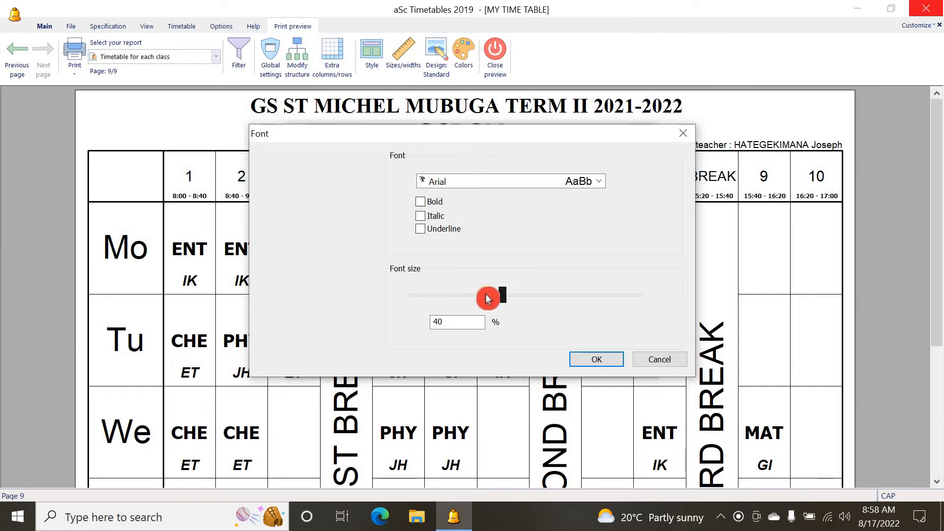
drag(451, 297, 473, 302)
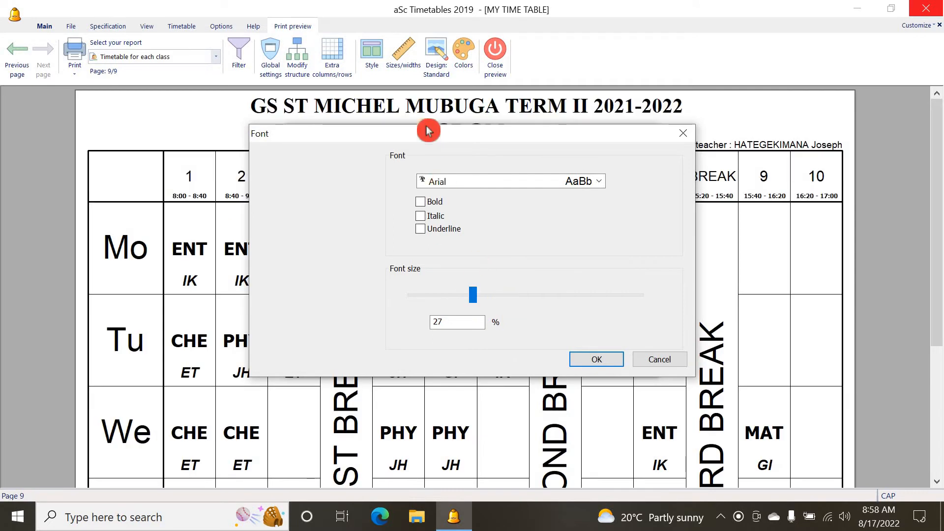
click(429, 202)
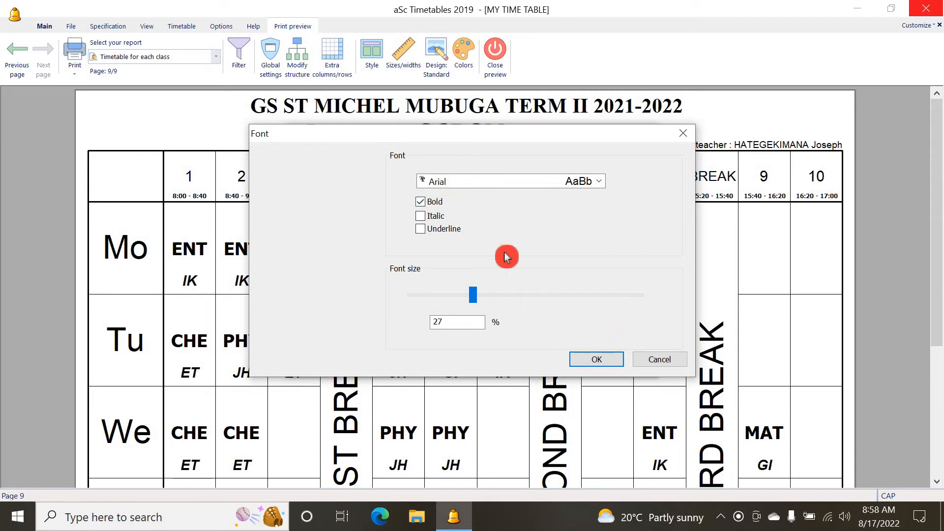
click(596, 183)
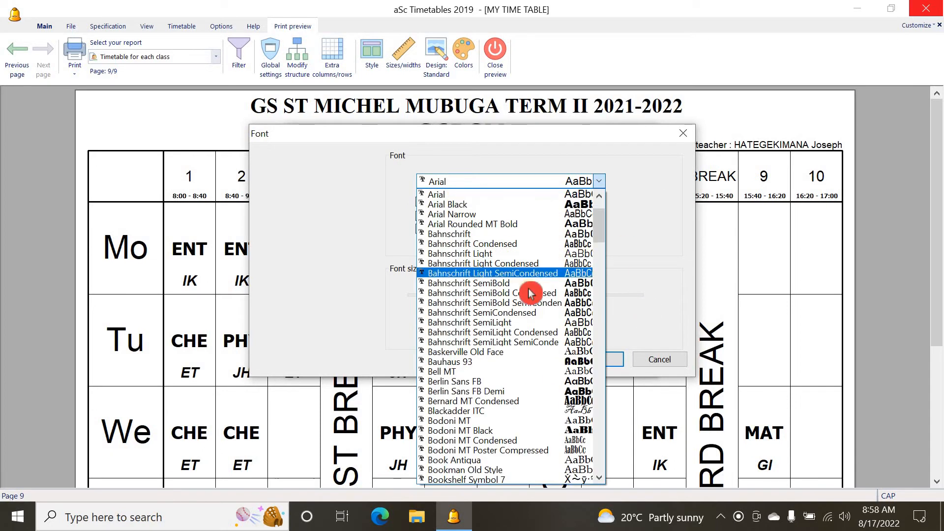
drag(599, 211, 591, 459)
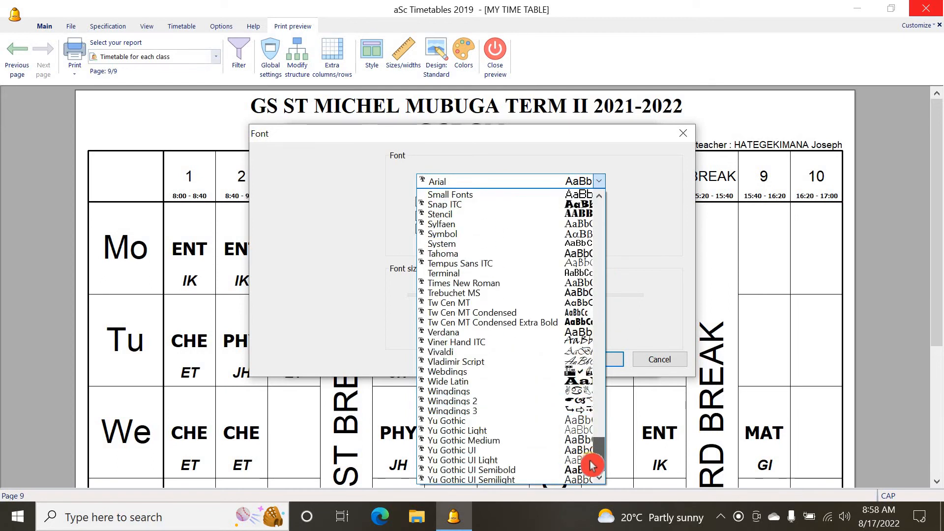
drag(593, 461, 603, 443)
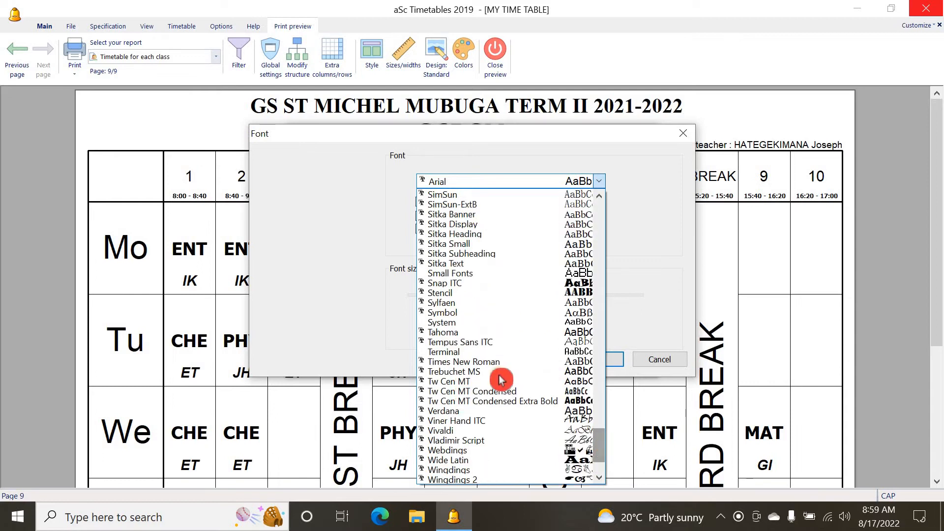
click(506, 364)
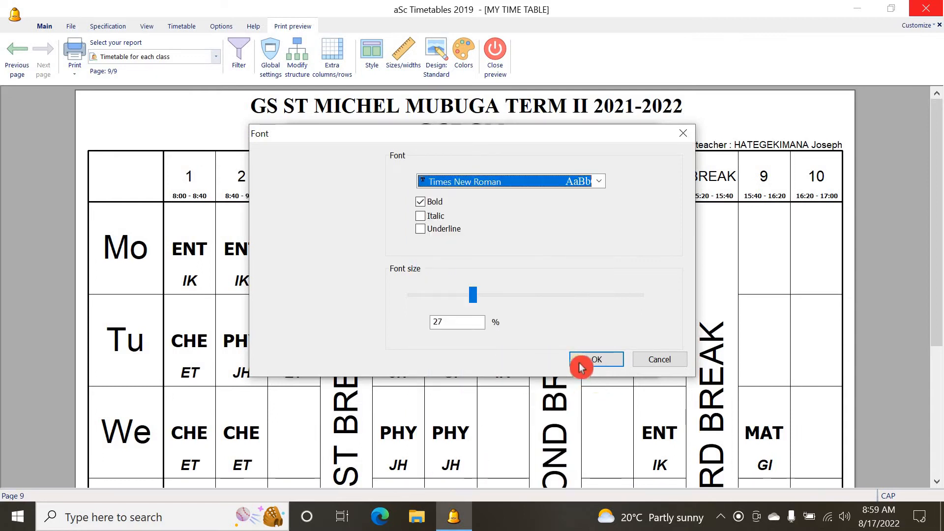
click(592, 363)
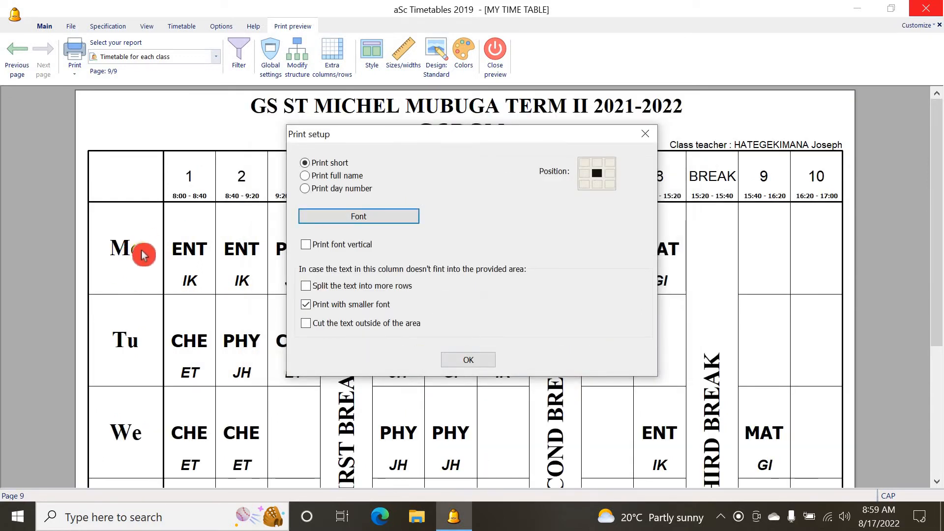
Enlarge the day names' font size to 37.58% and close the day print setup
click(367, 216)
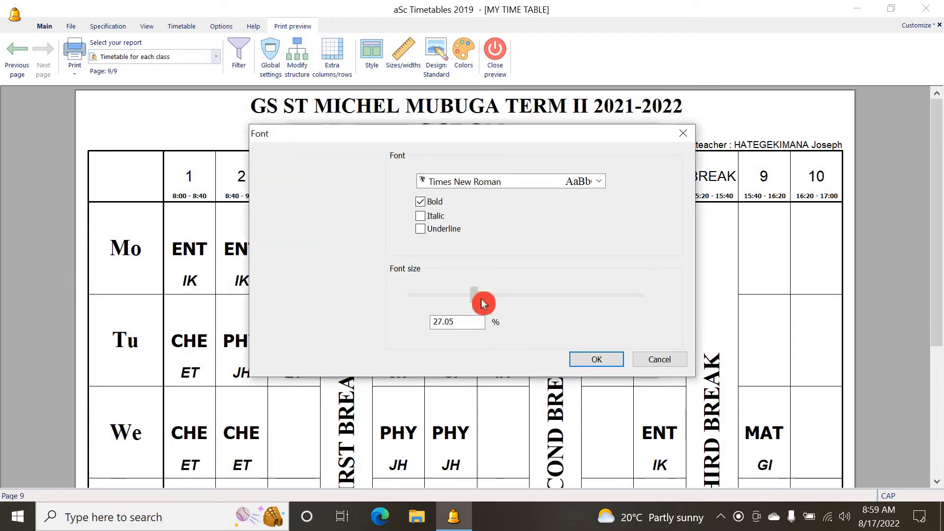
drag(483, 303, 499, 304)
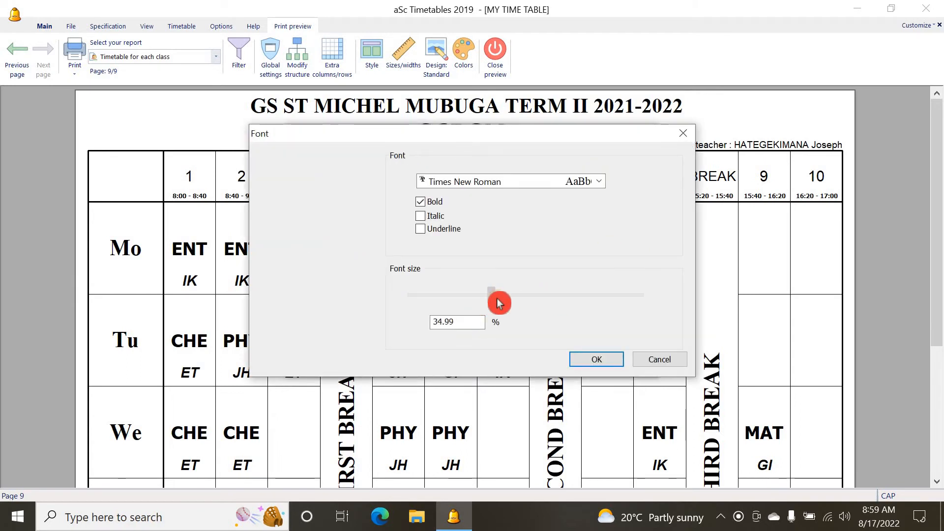
click(583, 360)
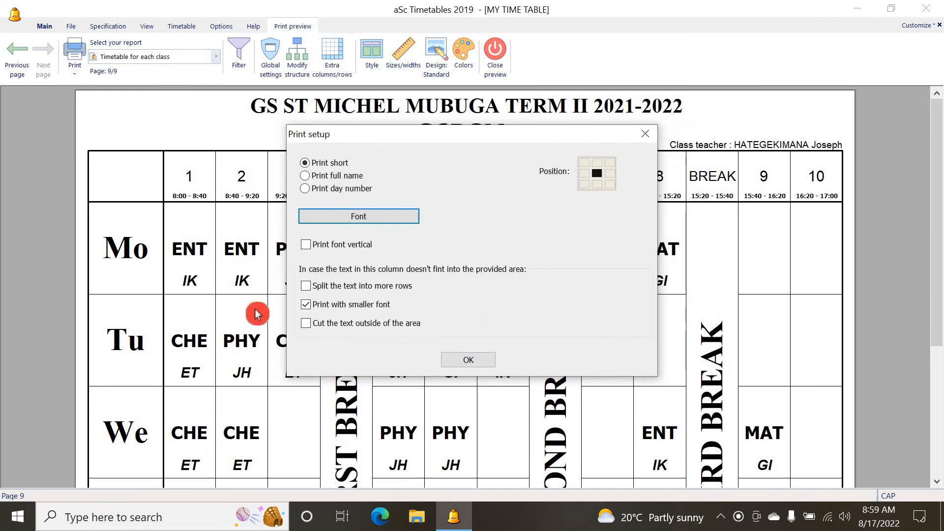
click(472, 362)
Scroll through the printed class timetable to review the day names and break columns
scroll(529, 280, down, 5)
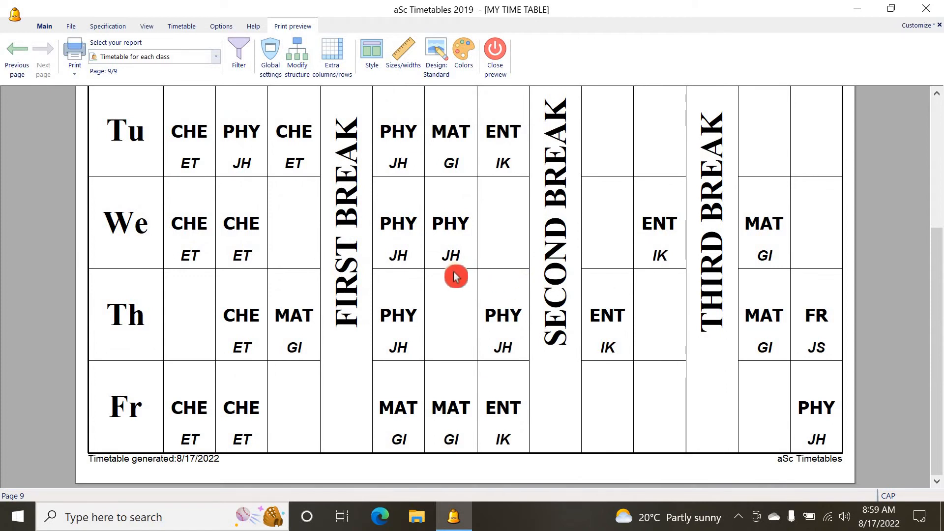
scroll(454, 246, up, 5)
scroll(453, 268, down, 5)
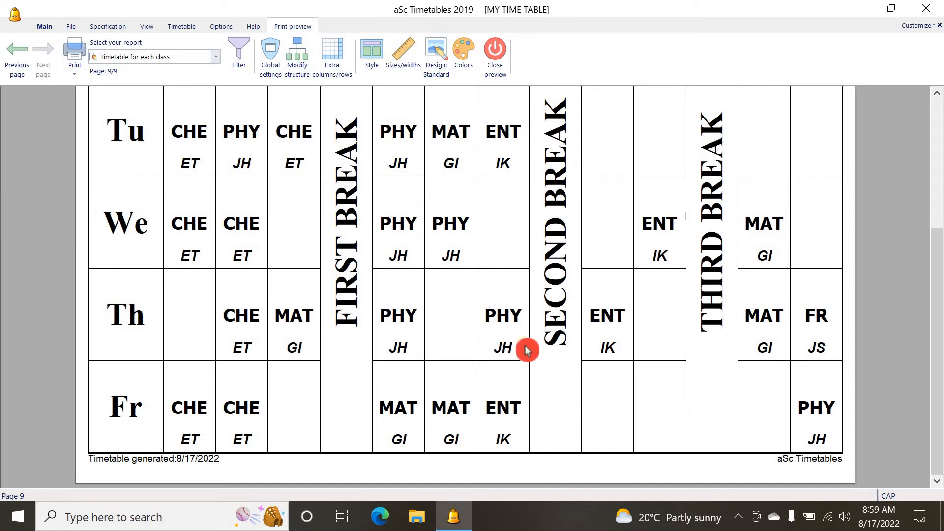
scroll(679, 325, up, 5)
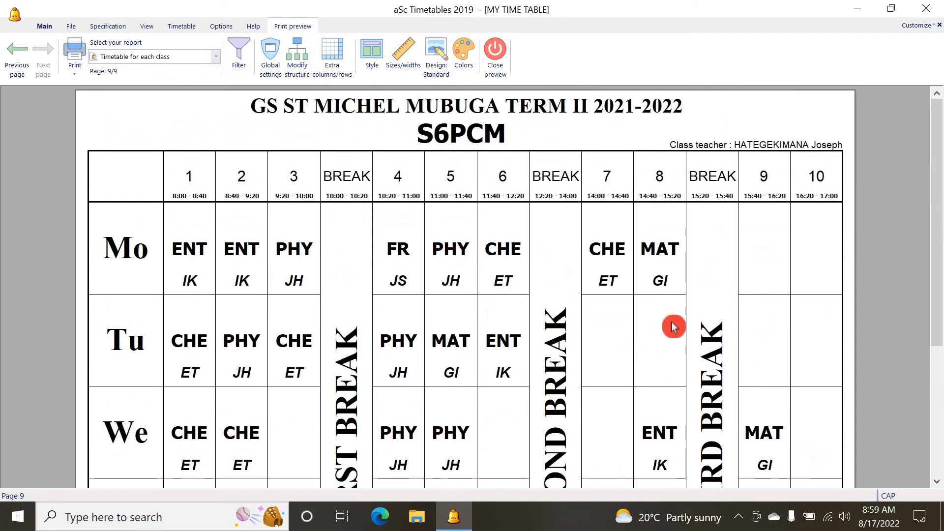
scroll(672, 327, down, 5)
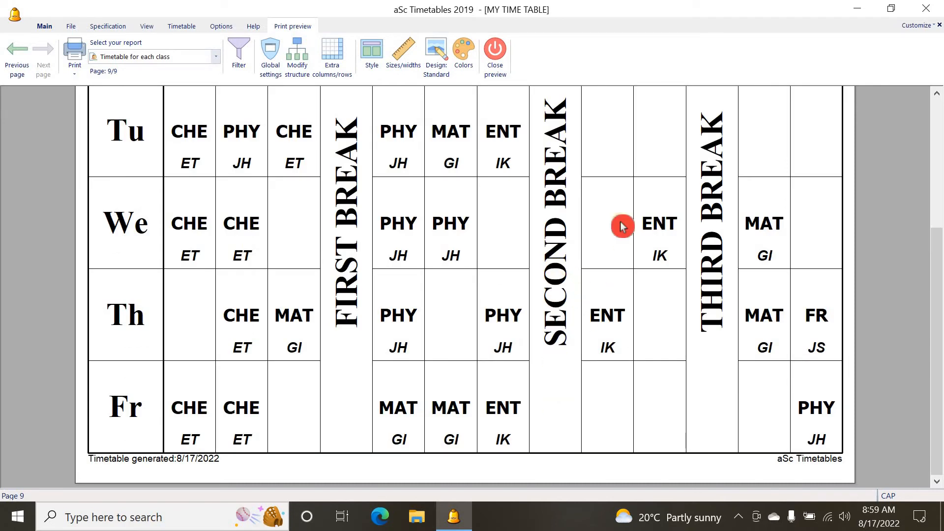
scroll(560, 222, up, 5)
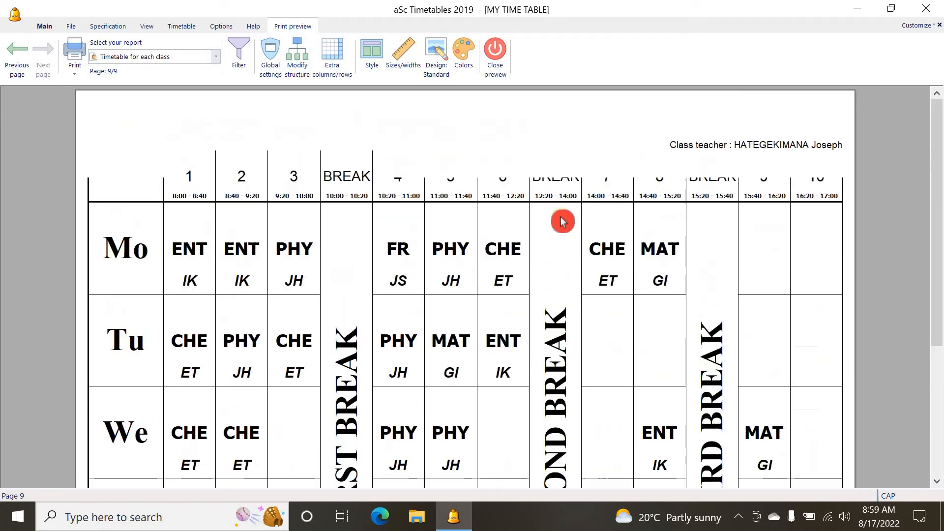
scroll(497, 226, down, 2)
scroll(494, 221, up, 2)
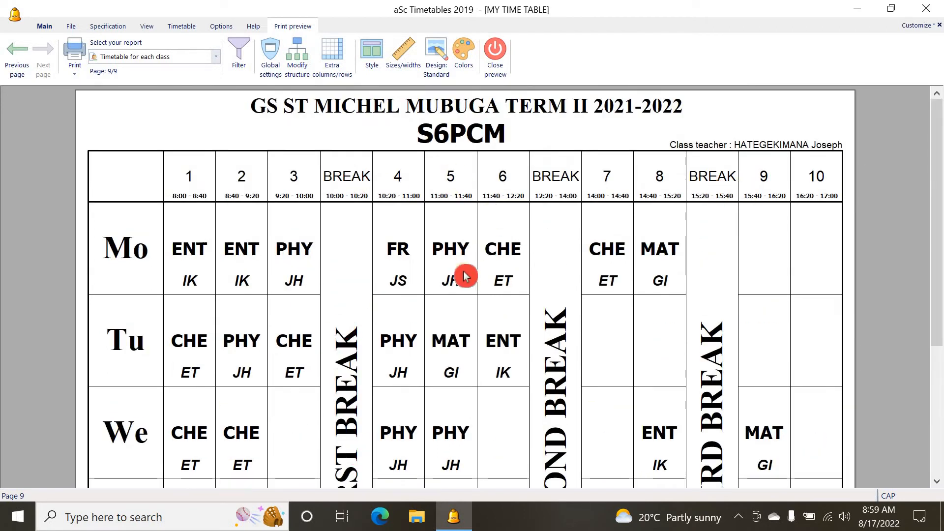
scroll(470, 317, down, 3)
scroll(471, 313, up, 3)
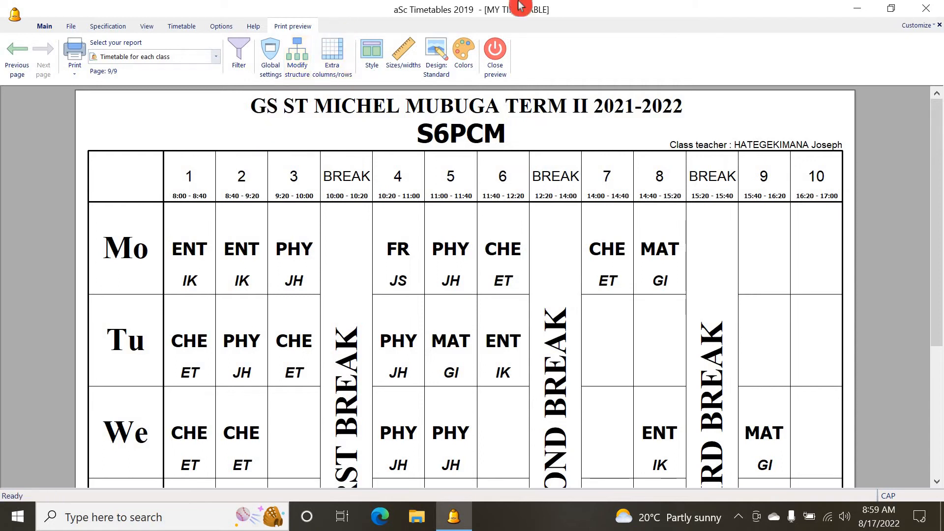
Close the preview and change the second break's printout text to LUNCH BREAK in the bell times settings
click(498, 60)
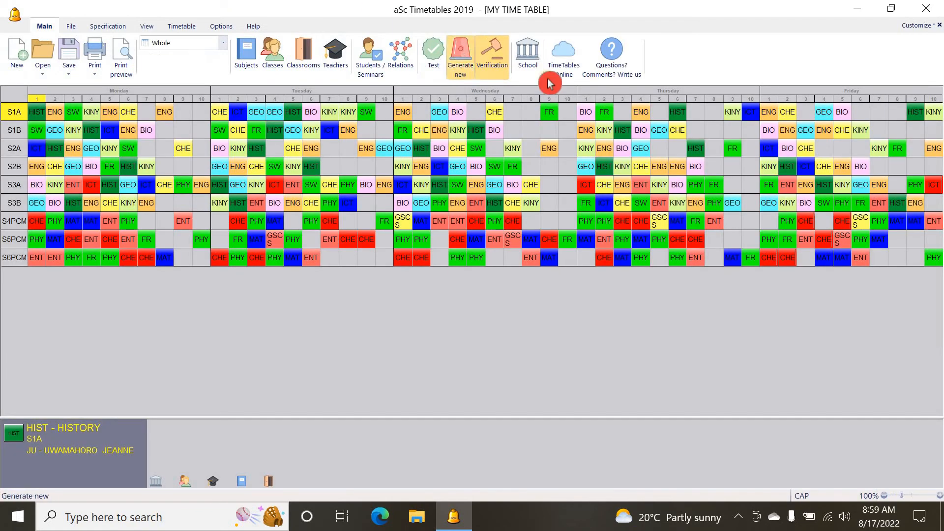
click(528, 58)
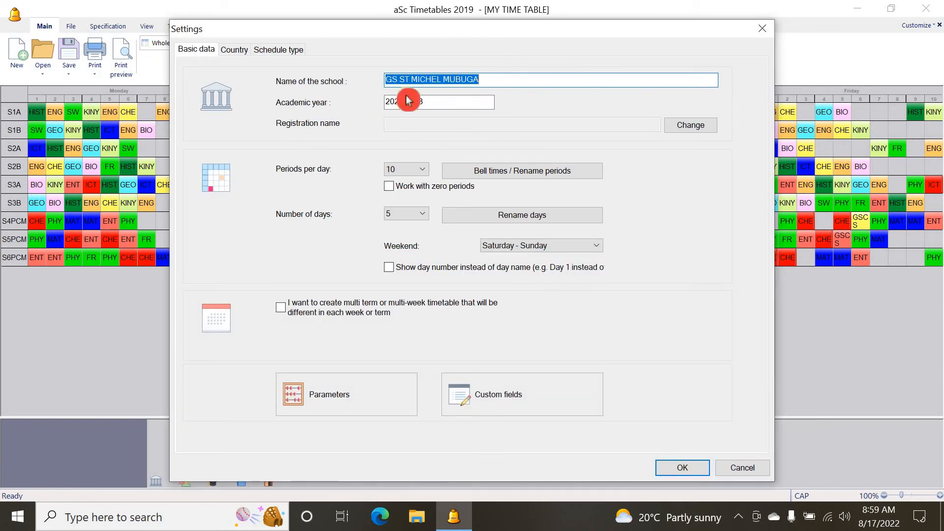
click(527, 179)
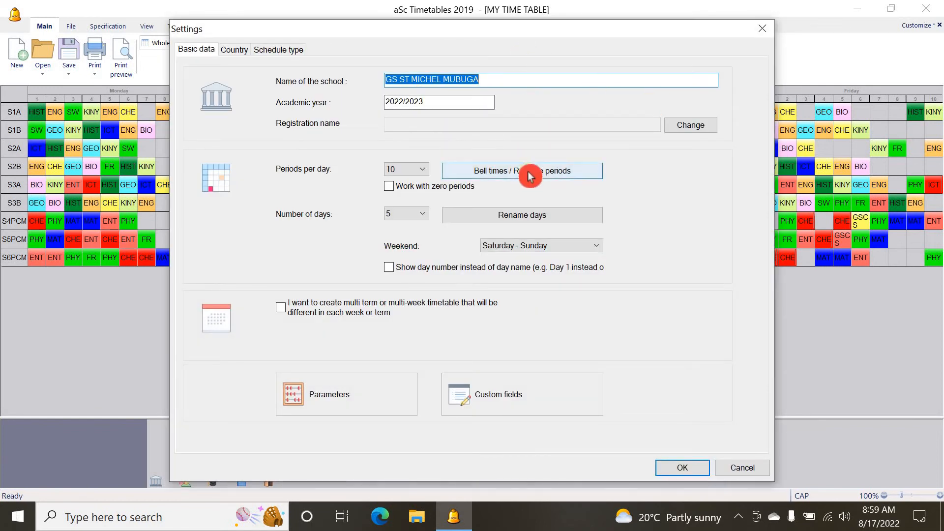
click(274, 139)
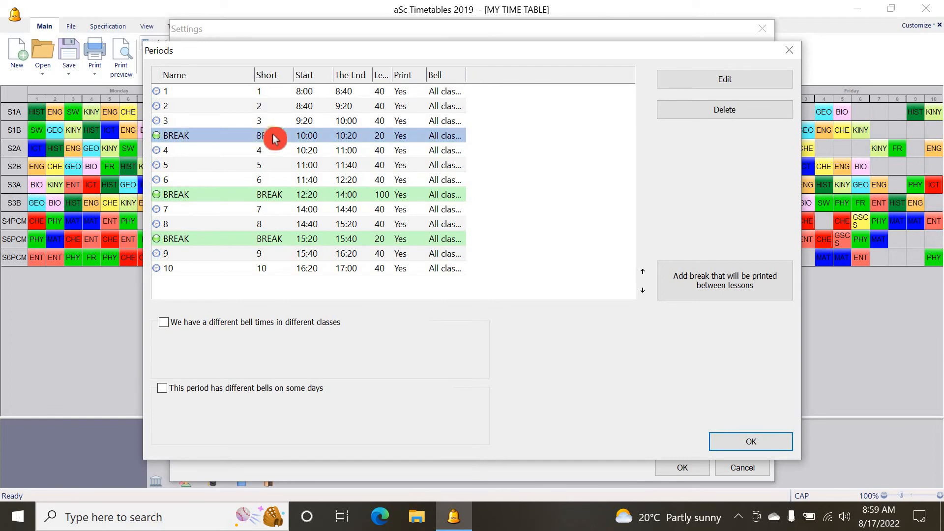
click(303, 195)
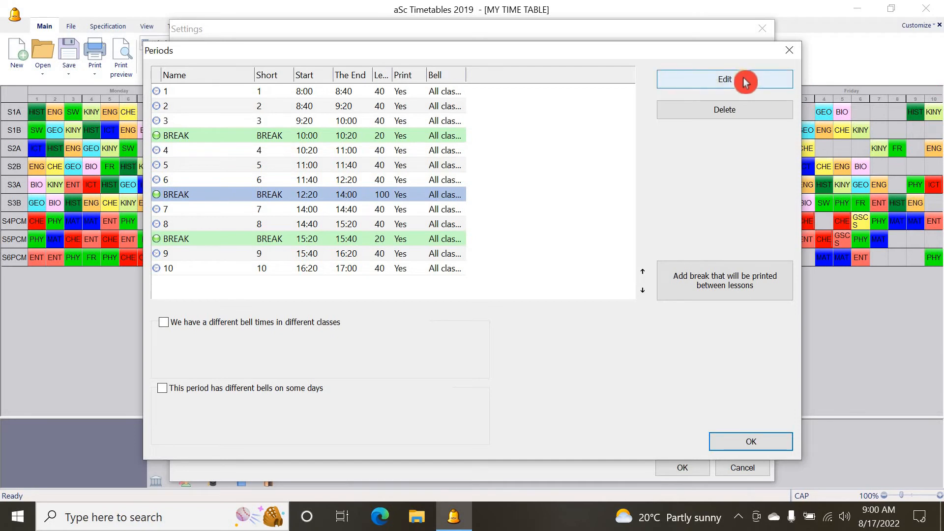
click(725, 79)
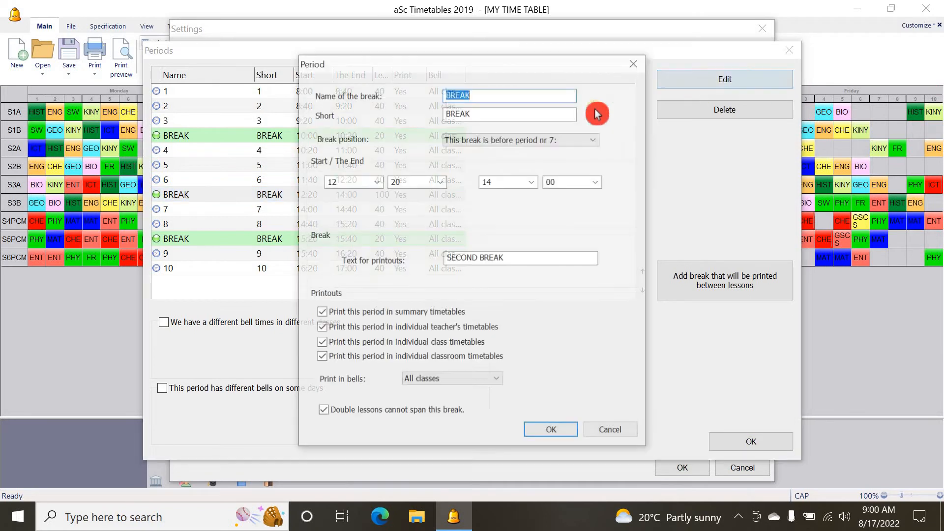
click(480, 257)
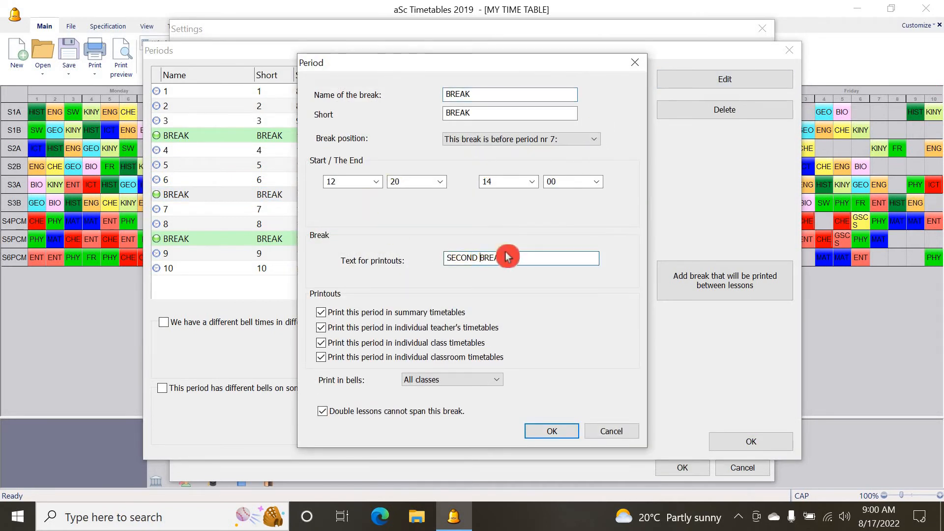
click(481, 271)
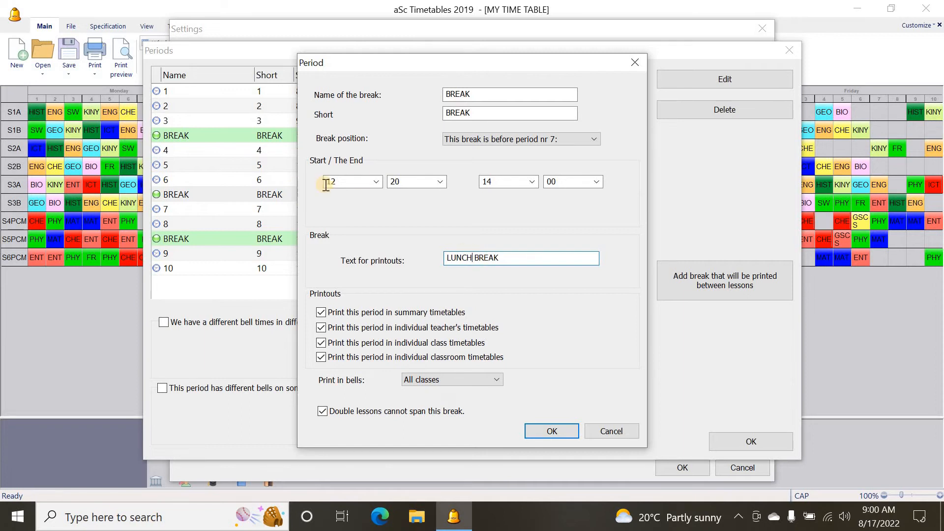
click(549, 433)
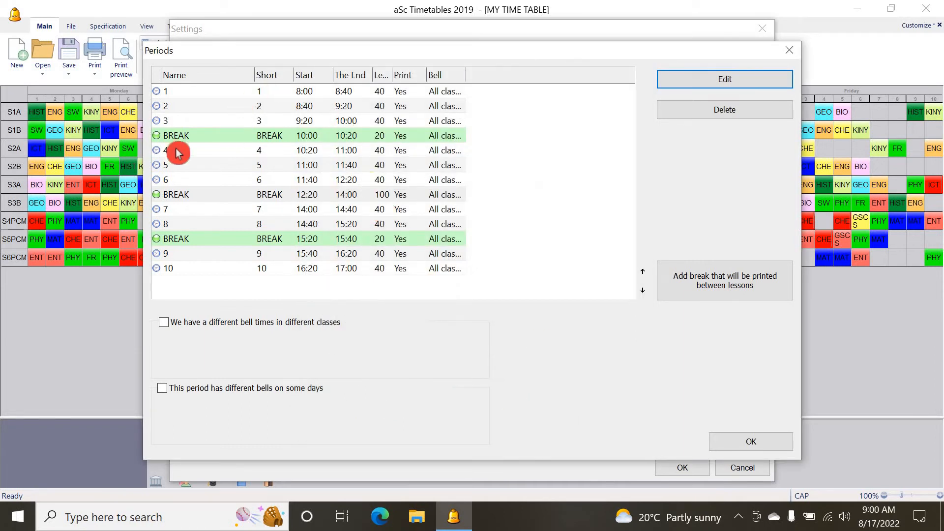
Confirm the period settings and open the print preview of the class timetable, zoomed in on the page
click(735, 443)
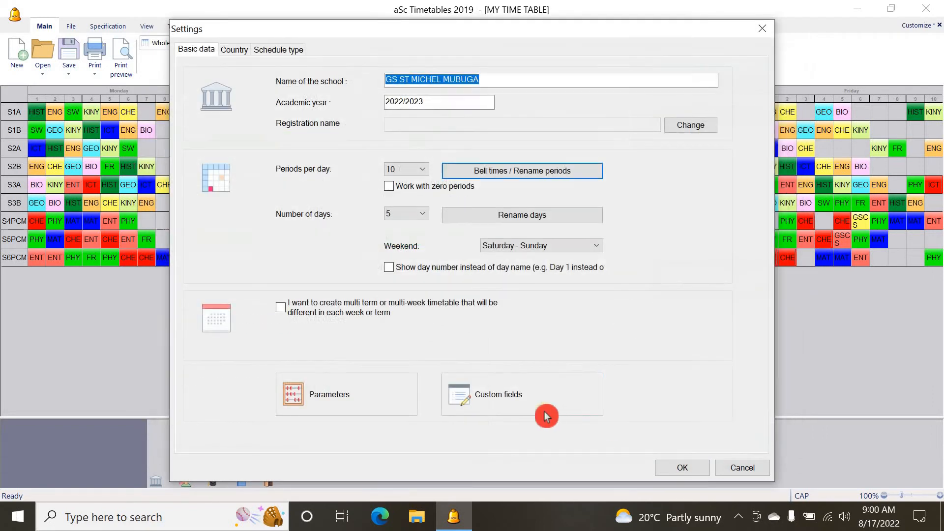
click(669, 467)
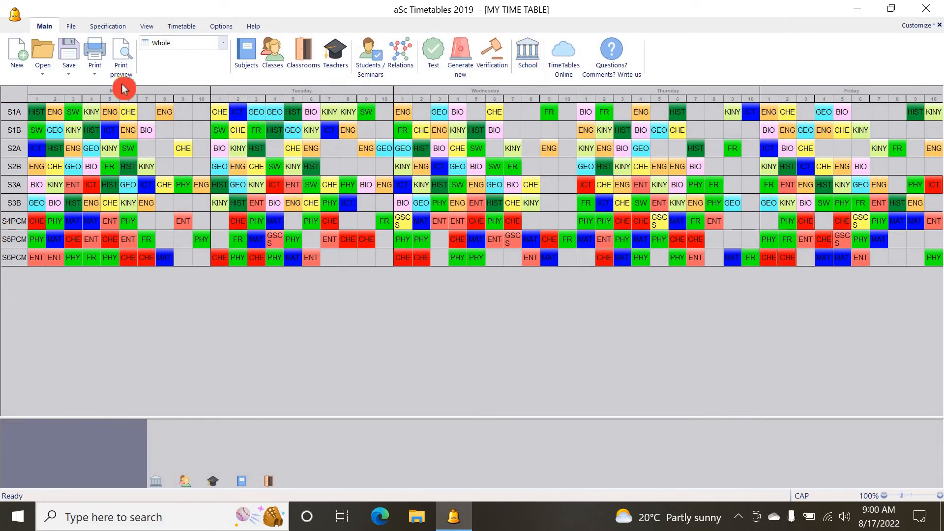
click(116, 63)
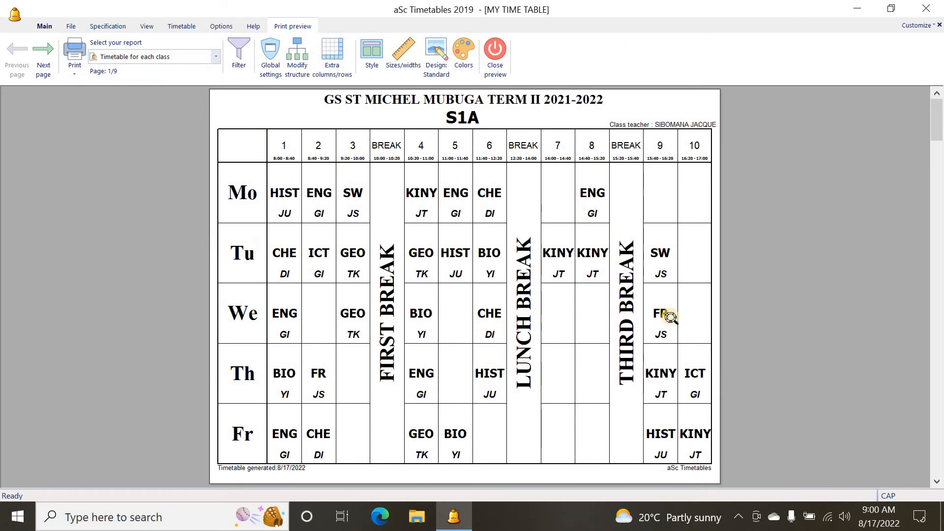
click(480, 225)
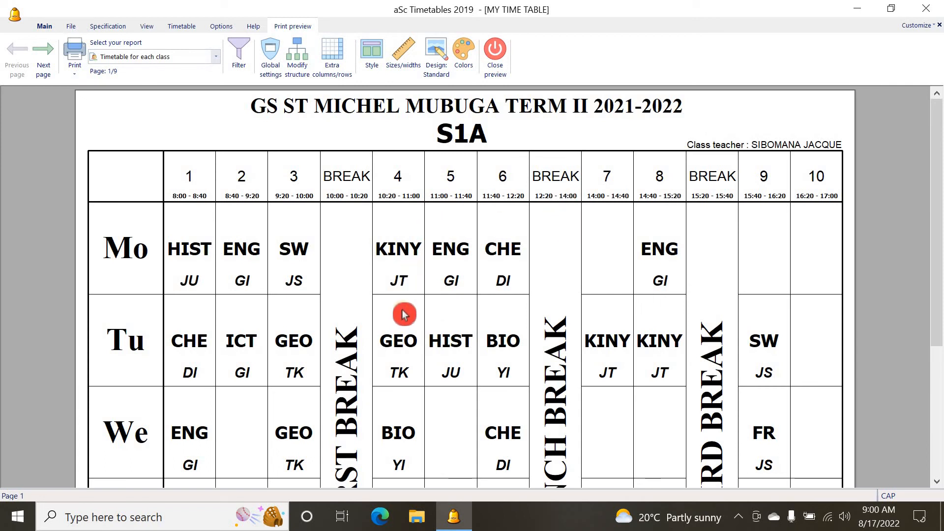
scroll(405, 315, down, 2)
scroll(403, 313, up, 2)
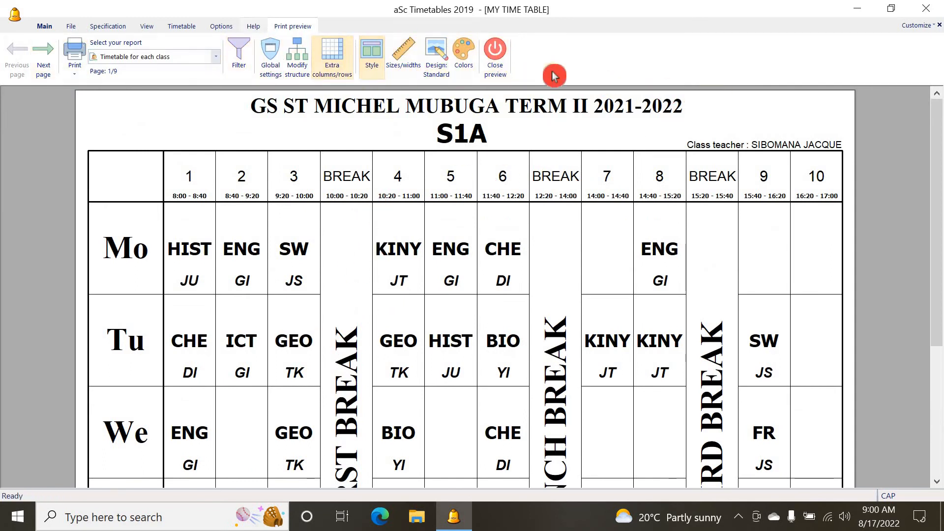
In the print colors, enable printing the row header in color with an orange font color
click(465, 48)
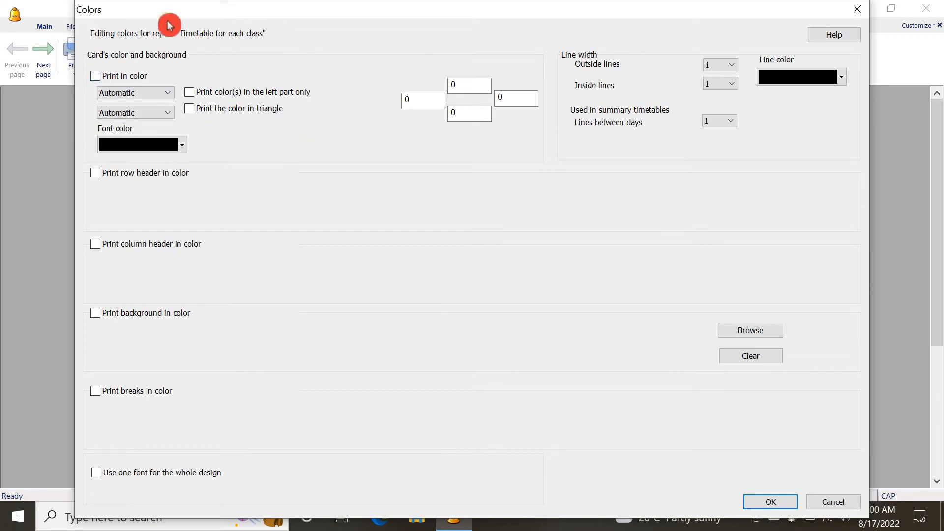
click(96, 174)
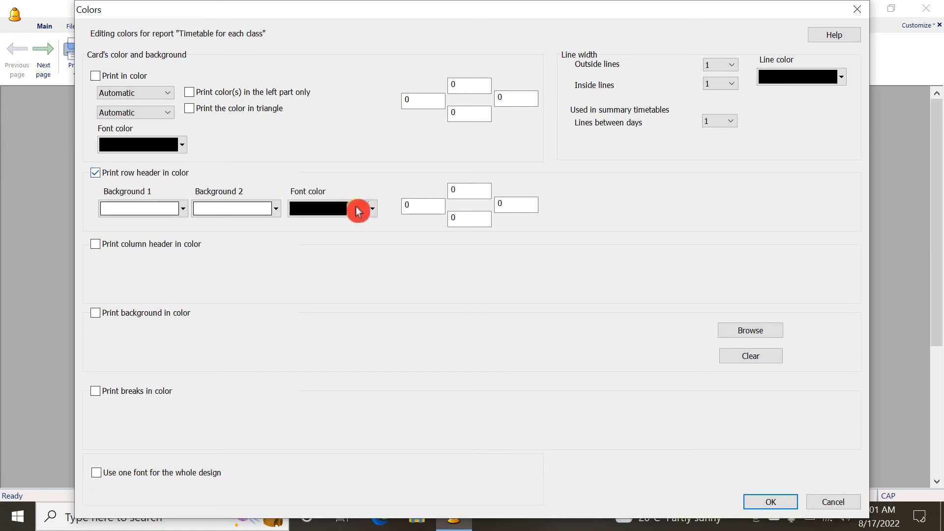
click(374, 211)
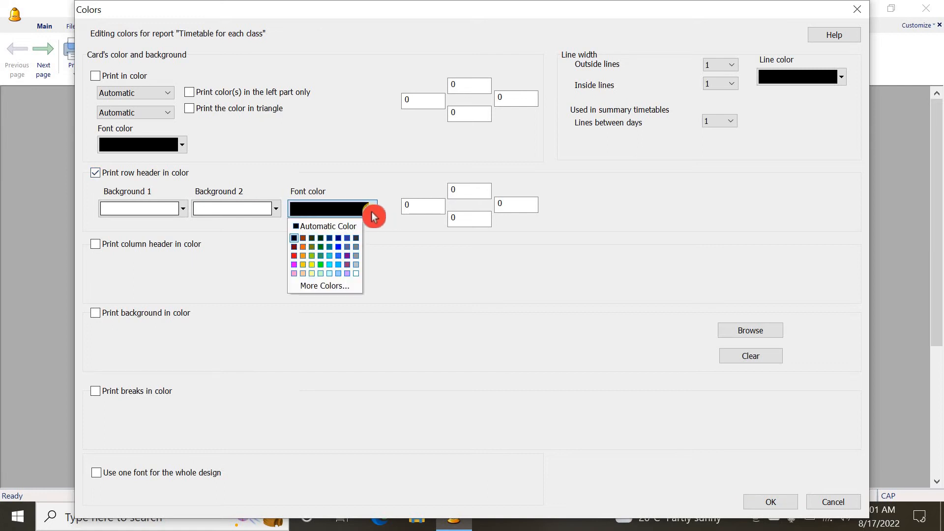
click(303, 247)
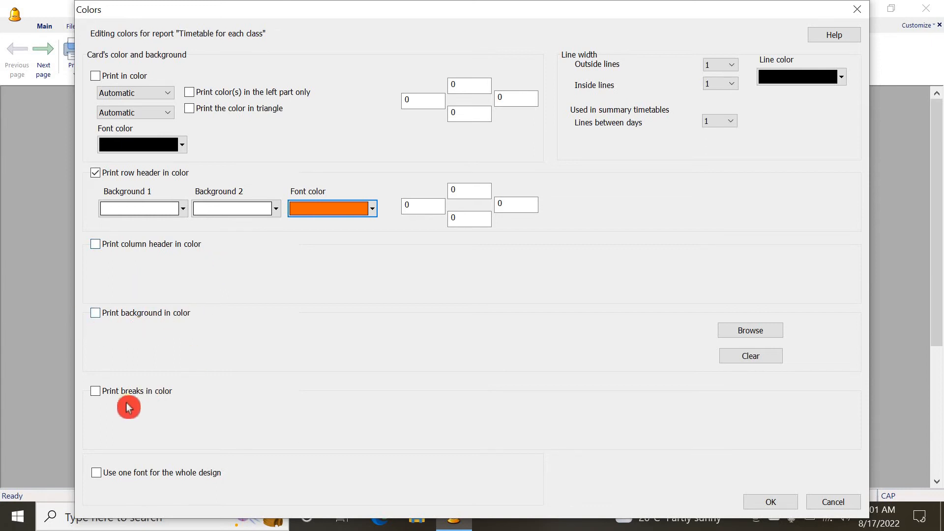
Enable printing breaks in color with a Sky Blue font color and apply the color settings
click(95, 392)
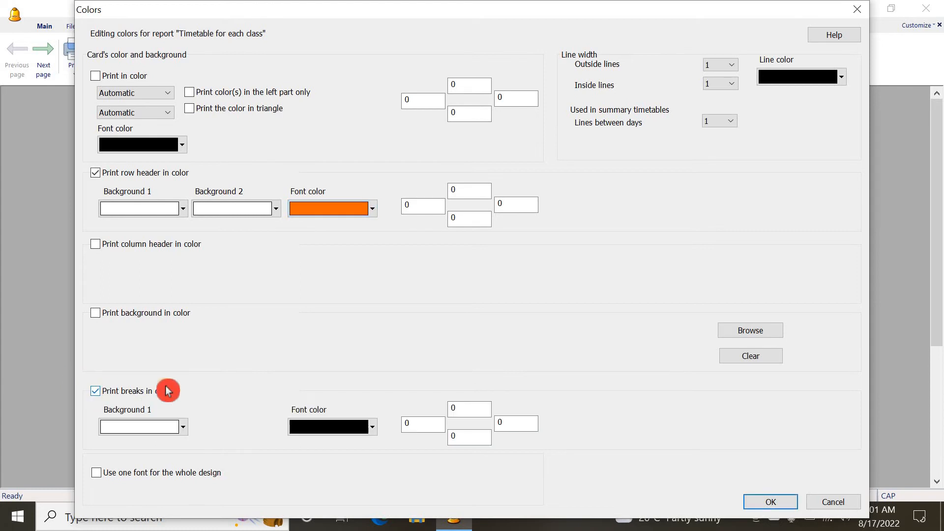
click(374, 428)
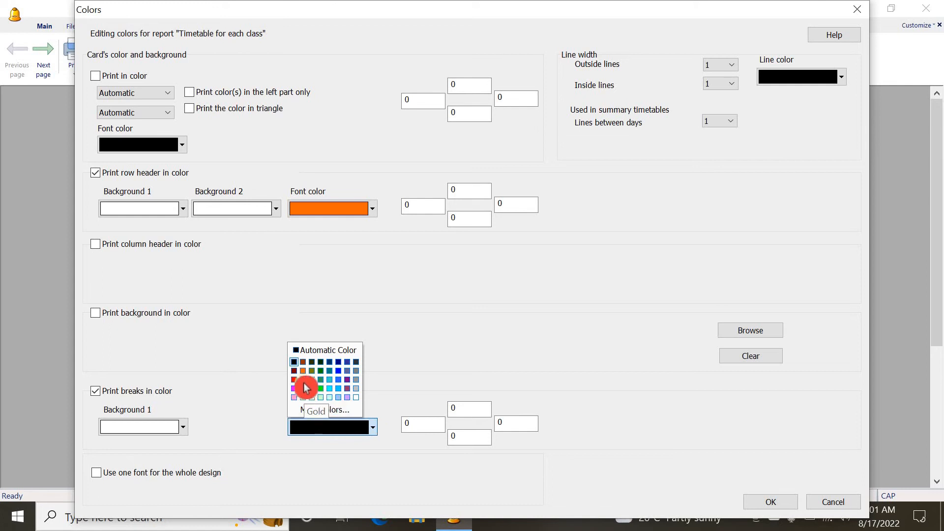
click(338, 388)
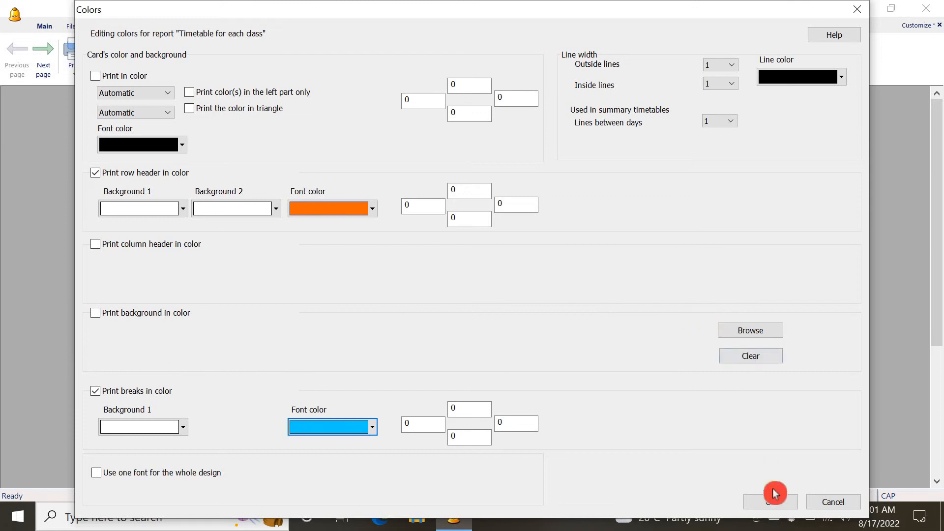
click(775, 502)
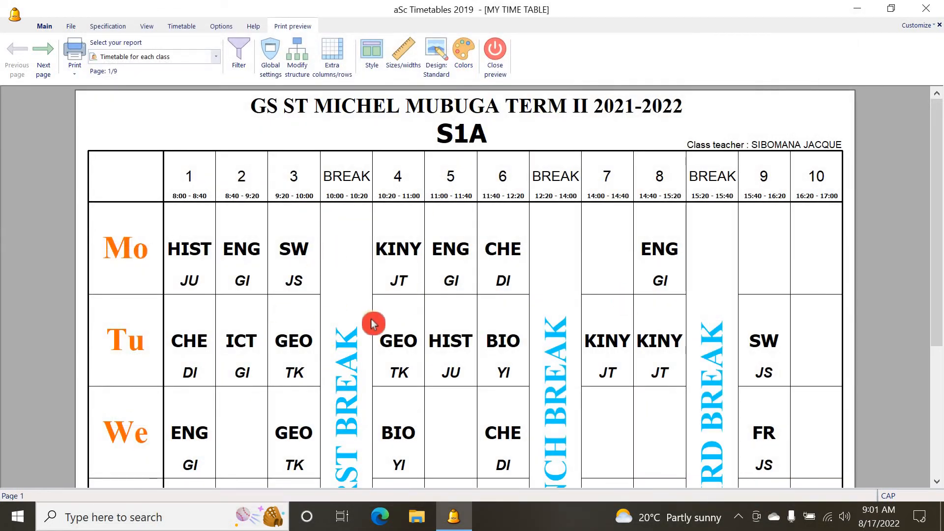
scroll(372, 323, down, 5)
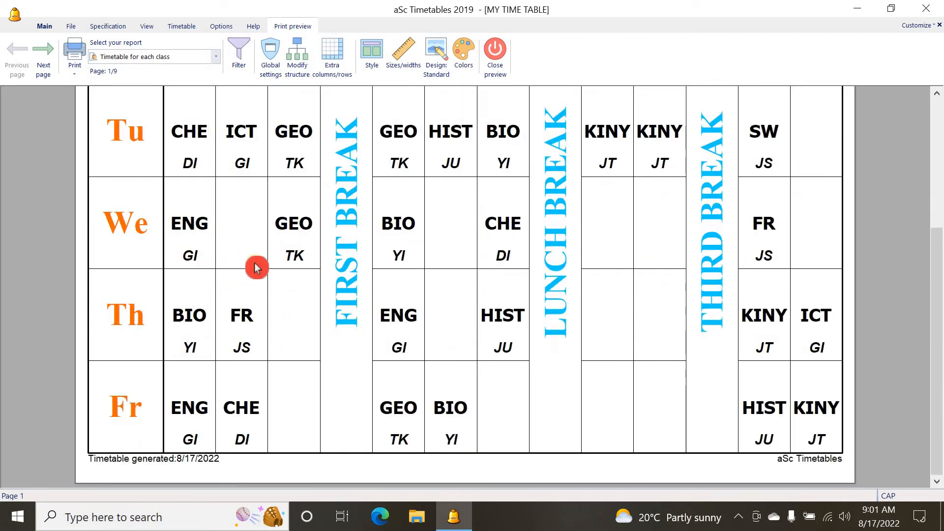
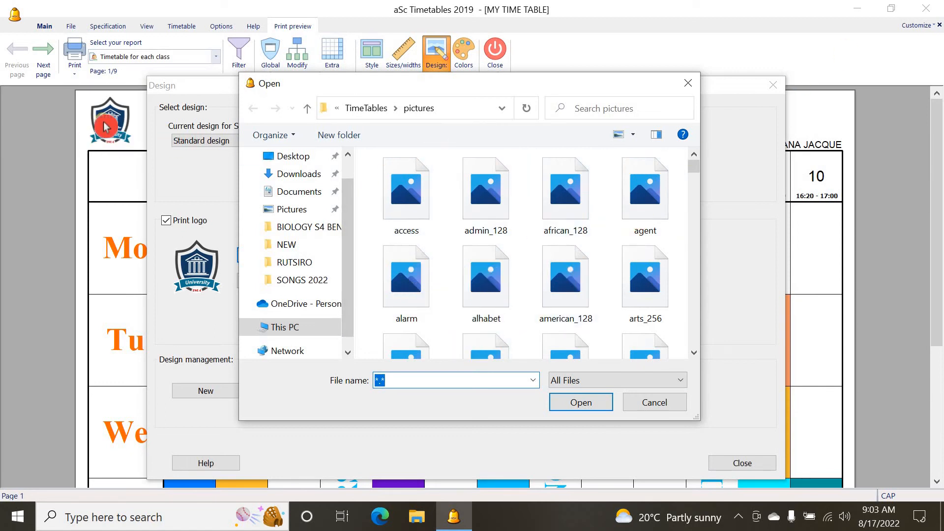
click(655, 404)
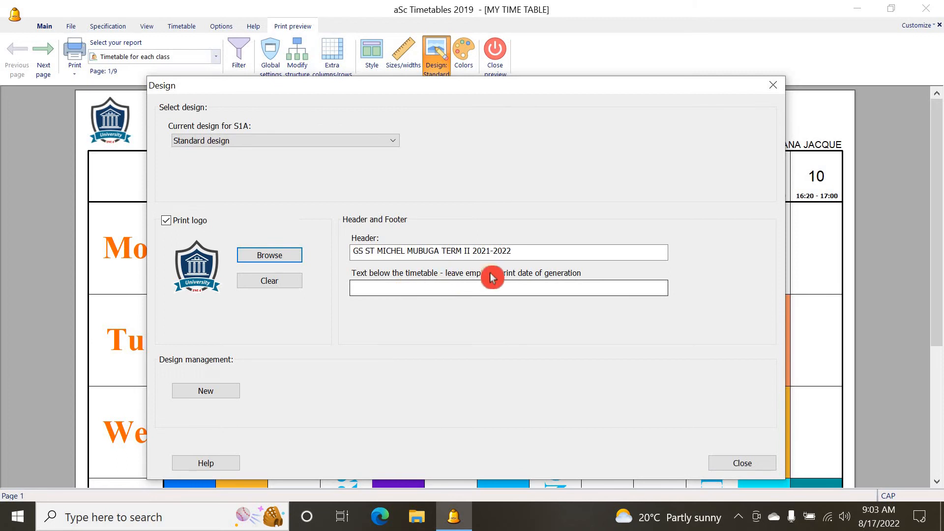
click(435, 288)
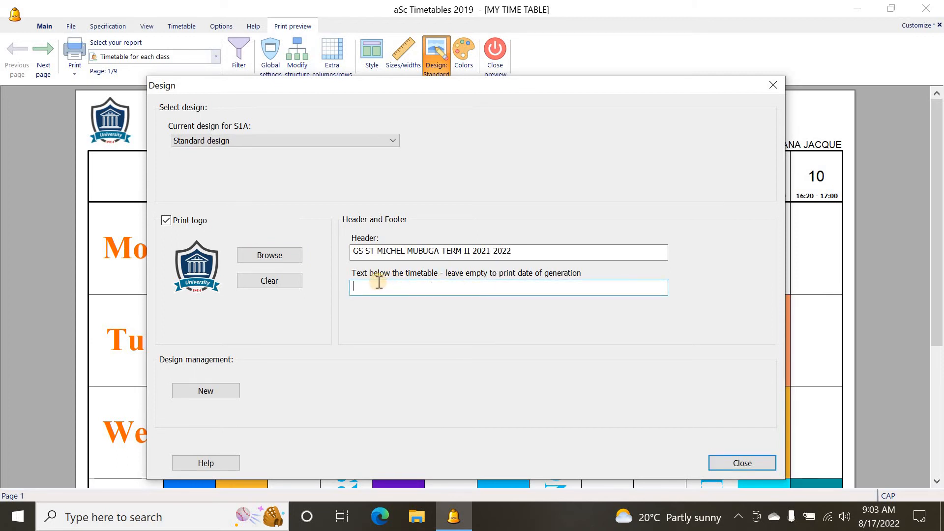
mouse_move(392, 280)
mouse_down()
mouse_move(383, 279)
mouse_move(396, 279)
mouse_up()
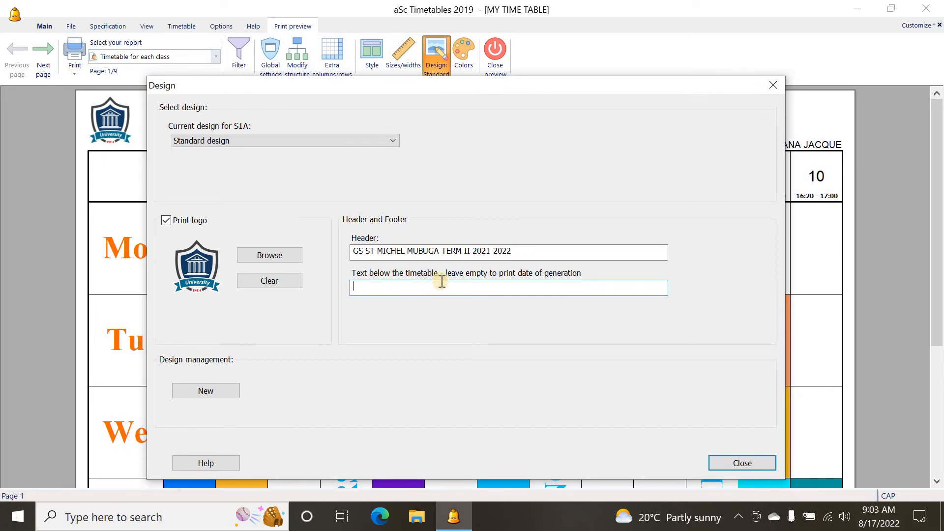
drag(483, 281, 581, 283)
mouse_move(471, 301)
mouse_down()
mouse_move(429, 327)
mouse_move(527, 327)
mouse_move(377, 315)
mouse_up()
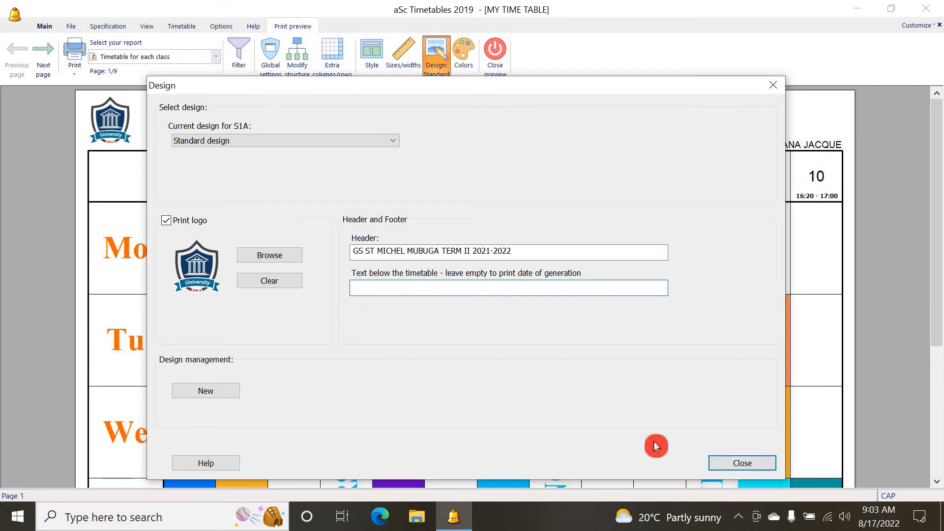
click(732, 465)
Set the text below the timetable to SCHOOL MOTTO: SUCCESS IS OUR WISH in the design settings
scroll(375, 409, down, 3)
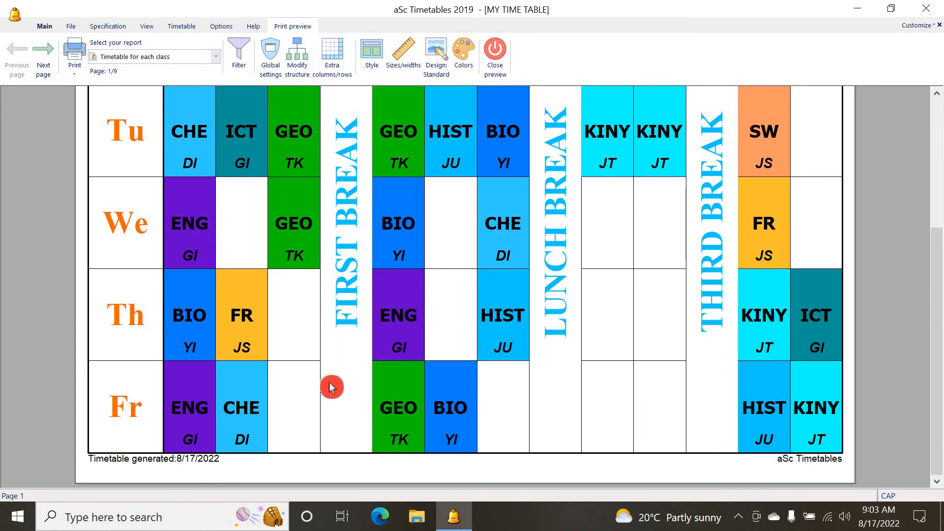
scroll(329, 382, up, 3)
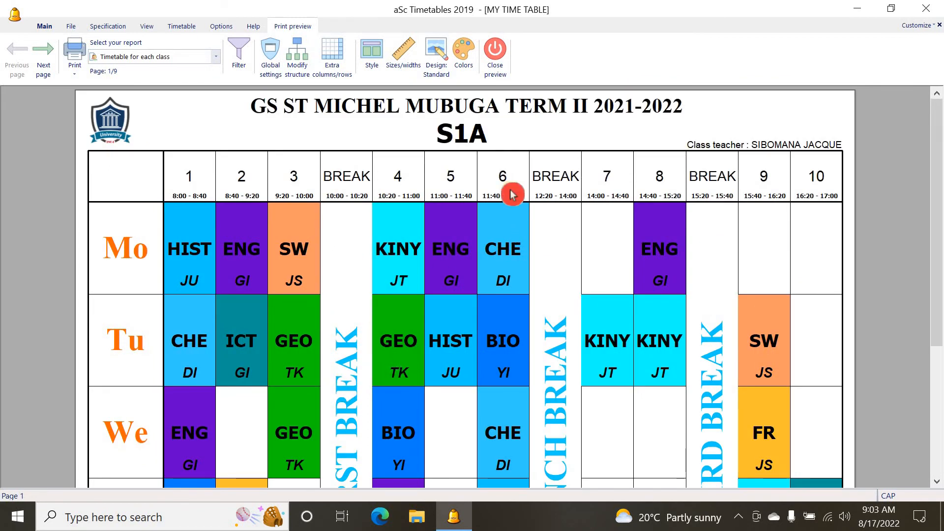
click(438, 49)
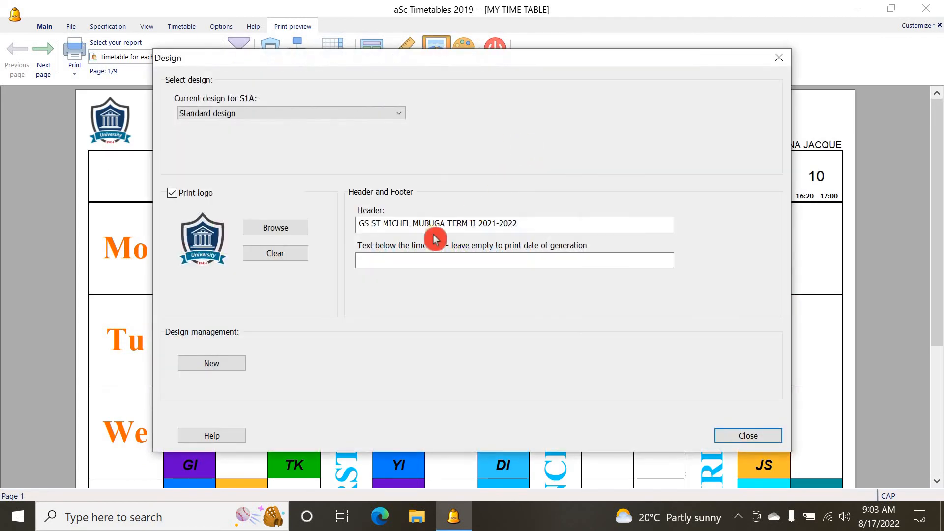
click(401, 265)
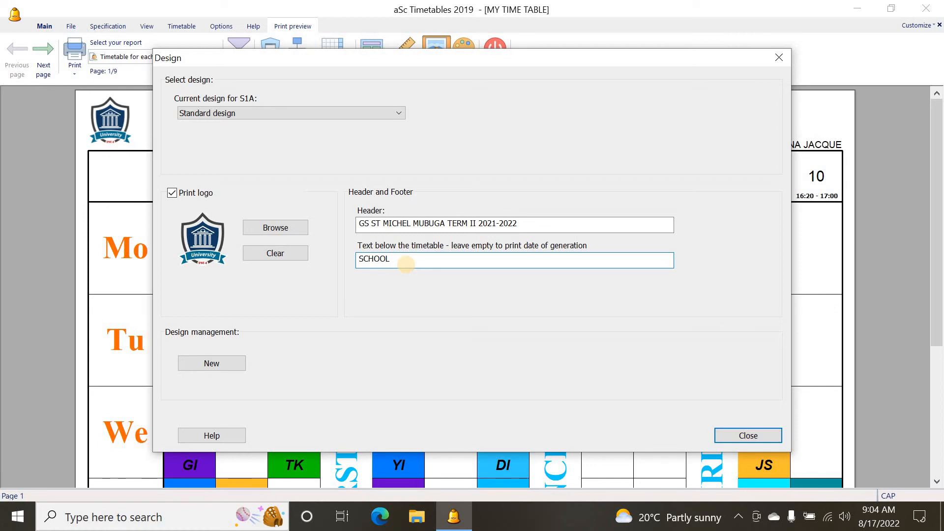
click(422, 258)
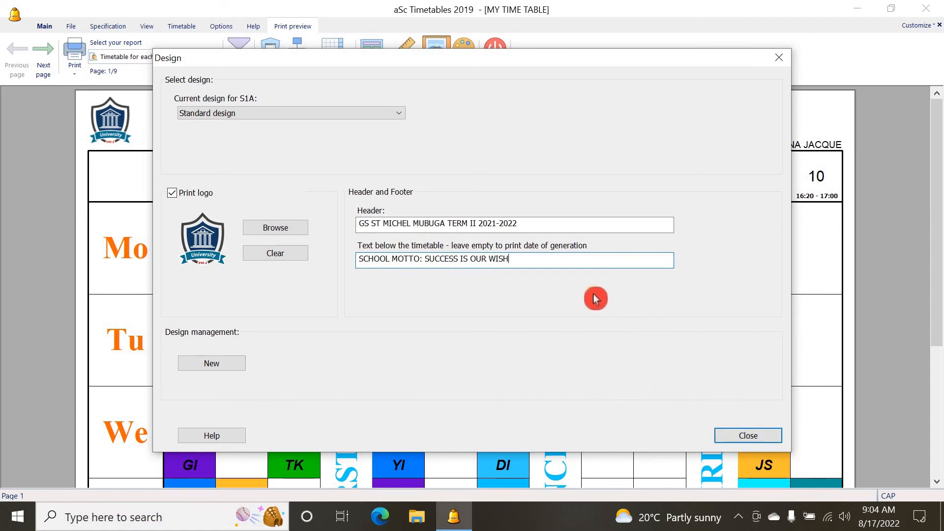
click(733, 435)
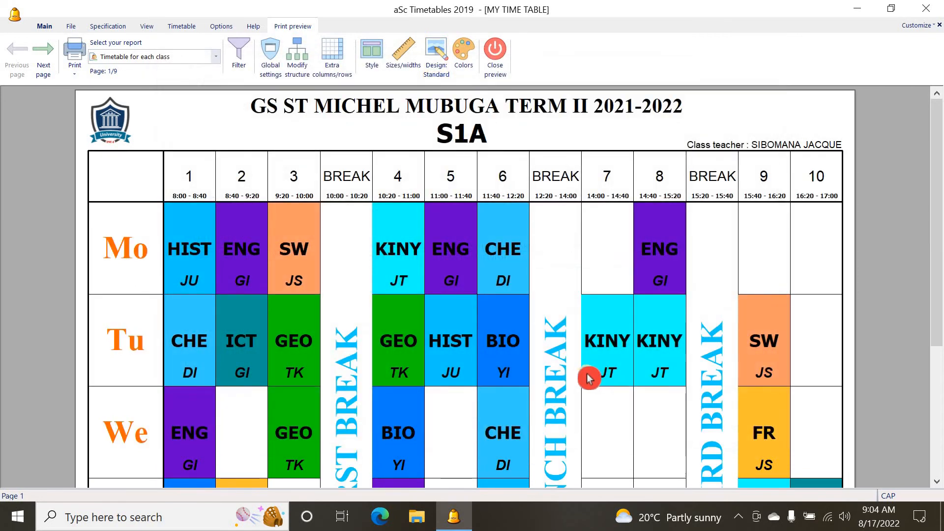
Review the timetable footer on the print preview page and the design settings
scroll(445, 379, down, 4)
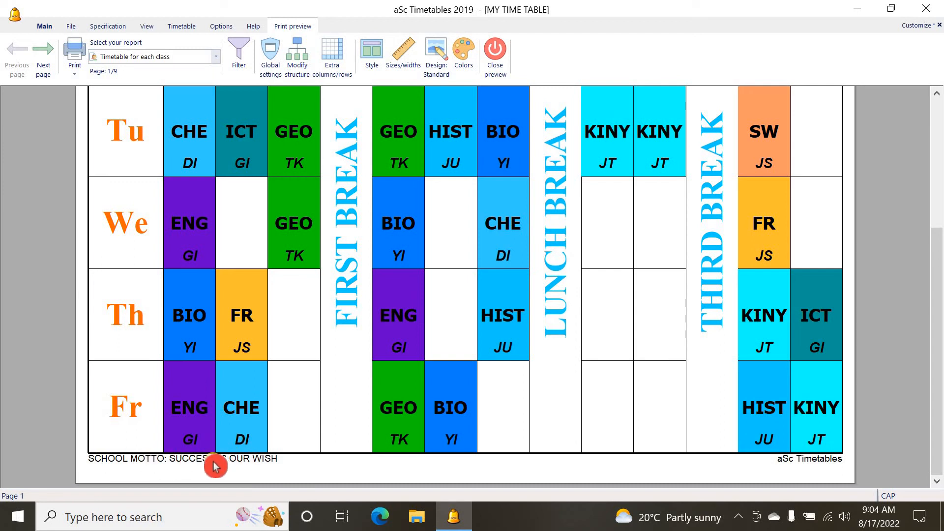
scroll(314, 371, up, 4)
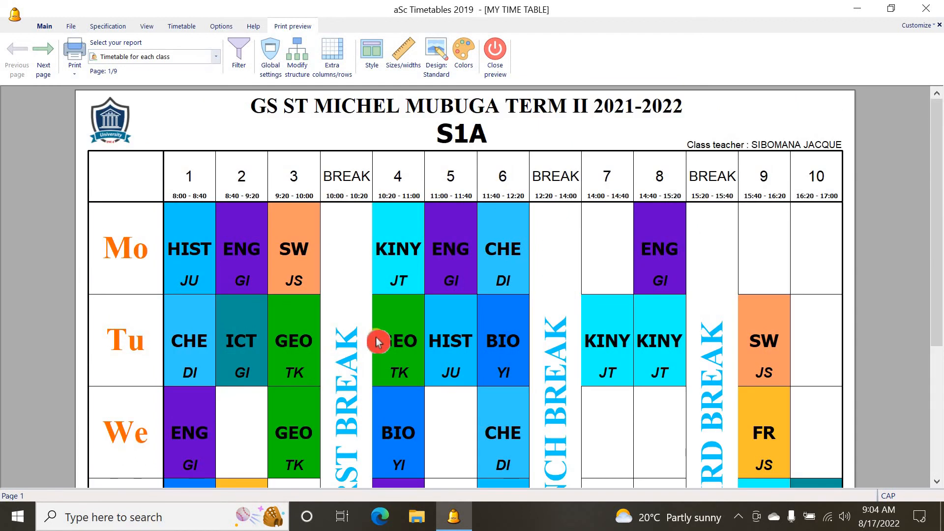
scroll(431, 317, down, 2)
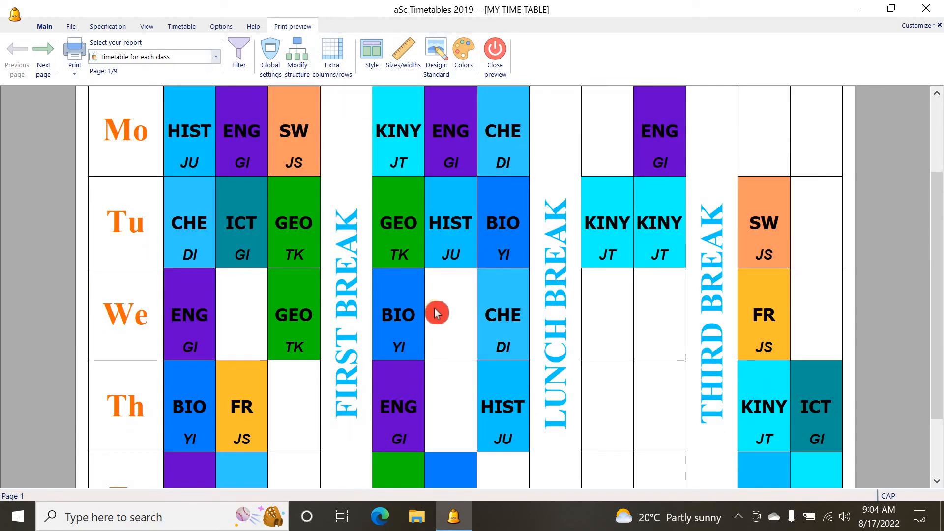
scroll(428, 307, up, 2)
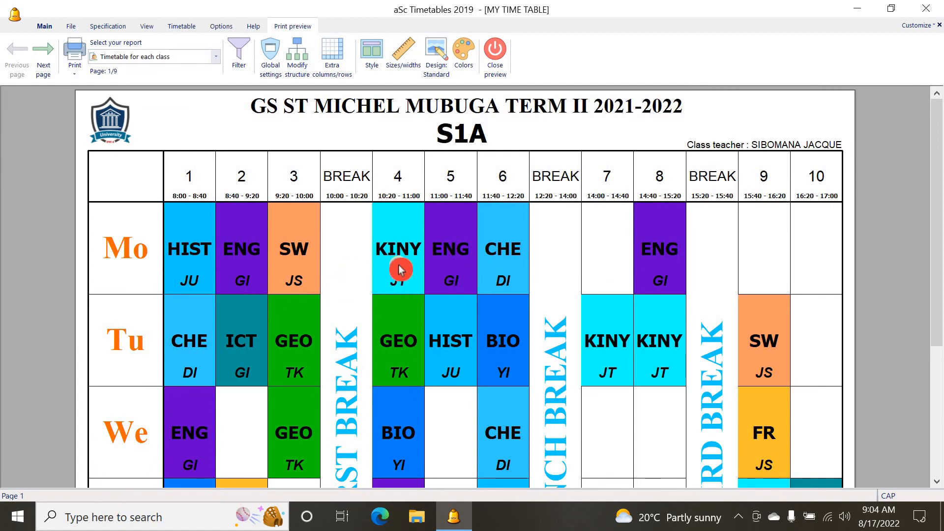
click(437, 52)
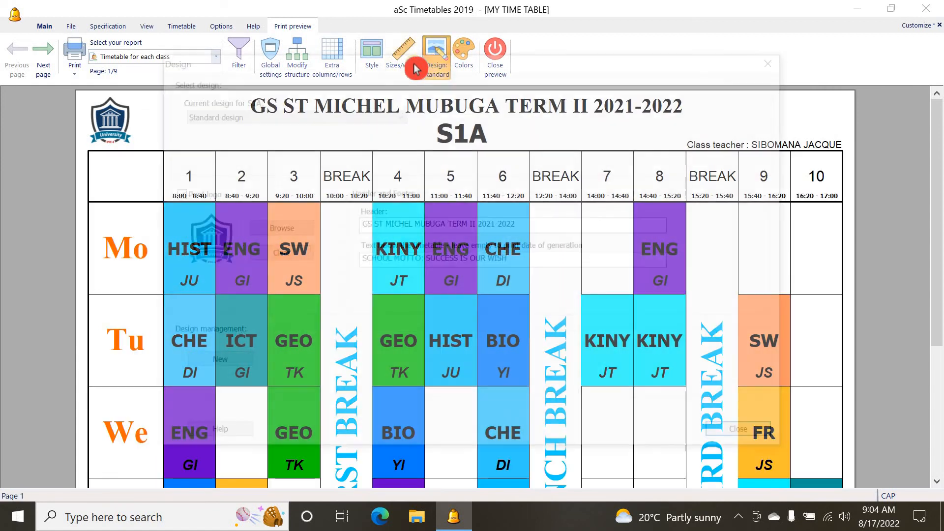
click(776, 67)
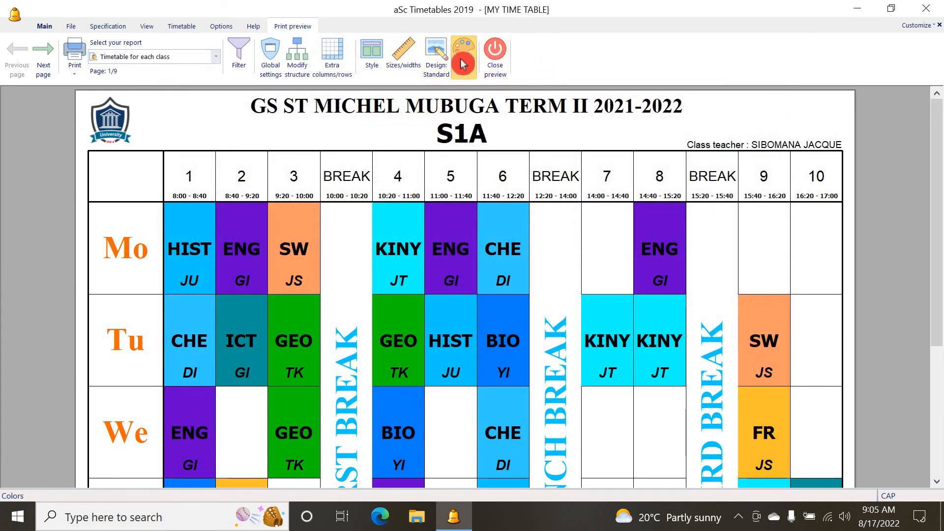
Enable printing the column header in color with a Yellow font color and apply the colors
click(463, 71)
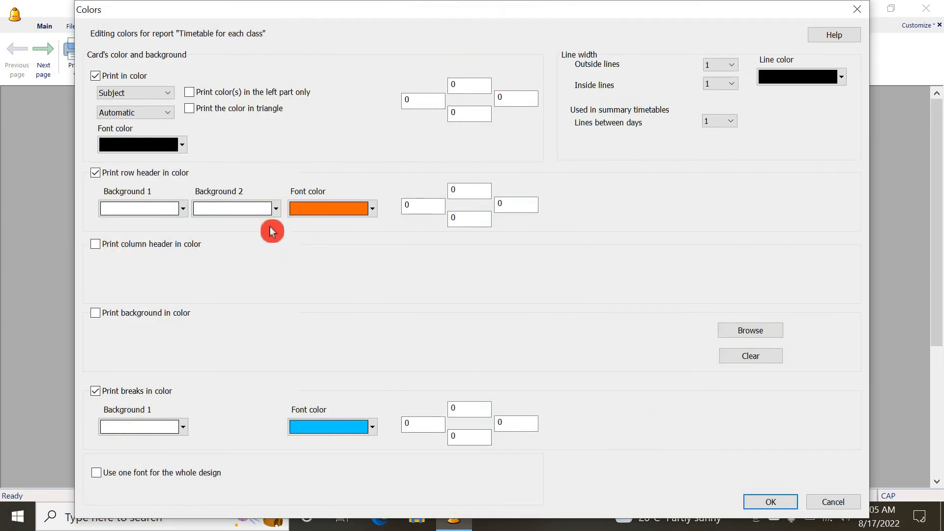
click(366, 209)
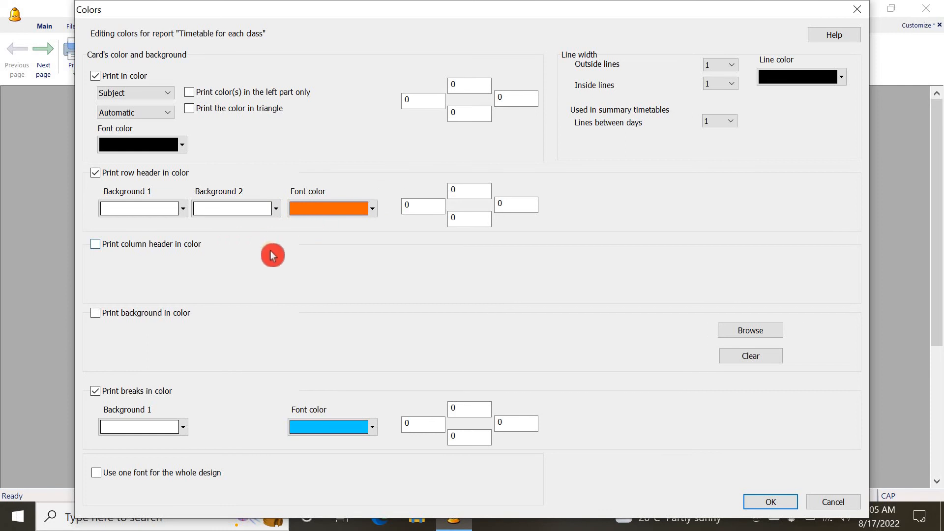
click(97, 246)
click(370, 281)
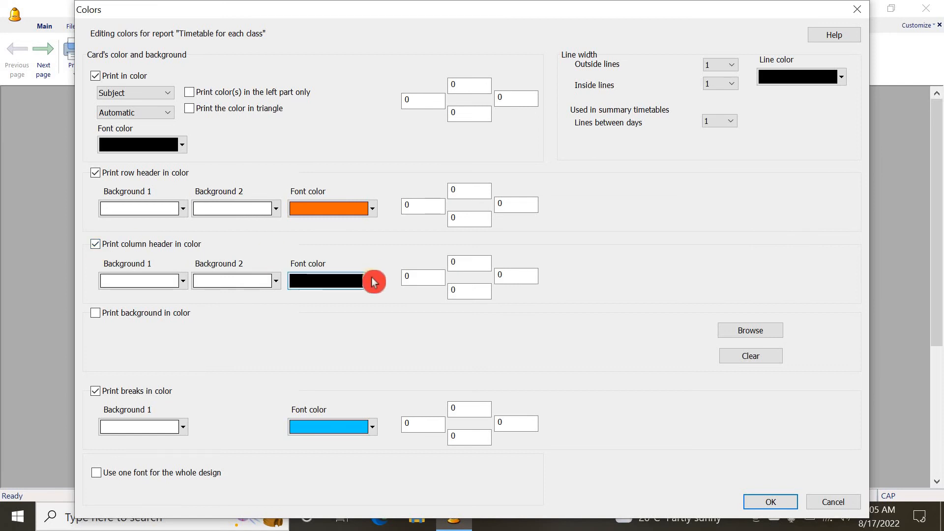
click(374, 282)
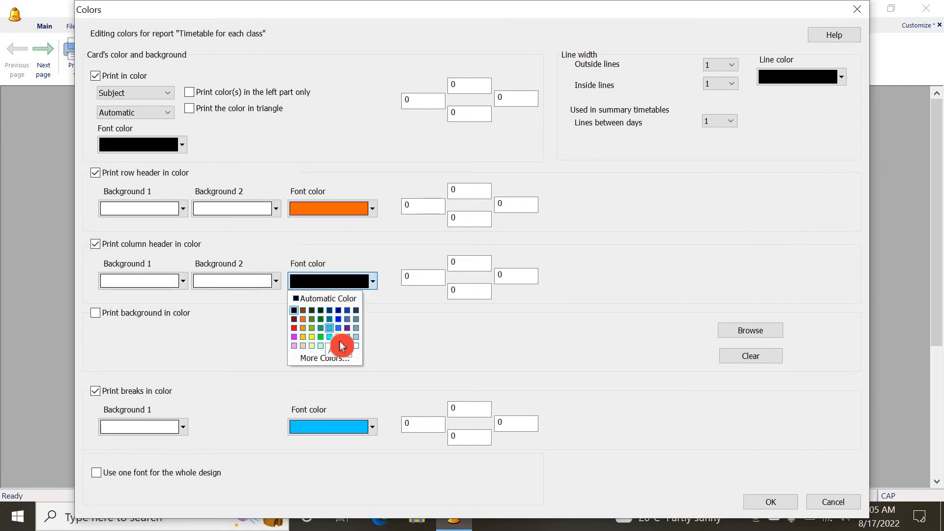
click(304, 337)
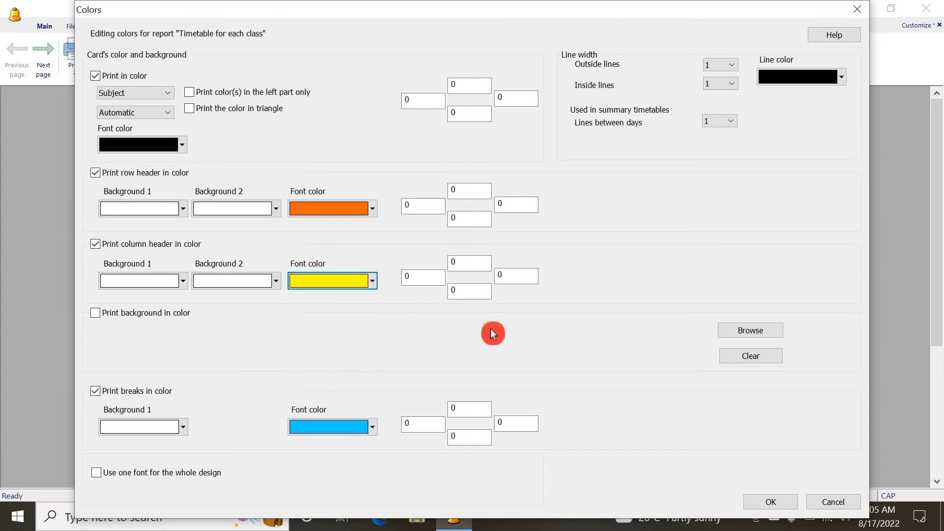
click(770, 502)
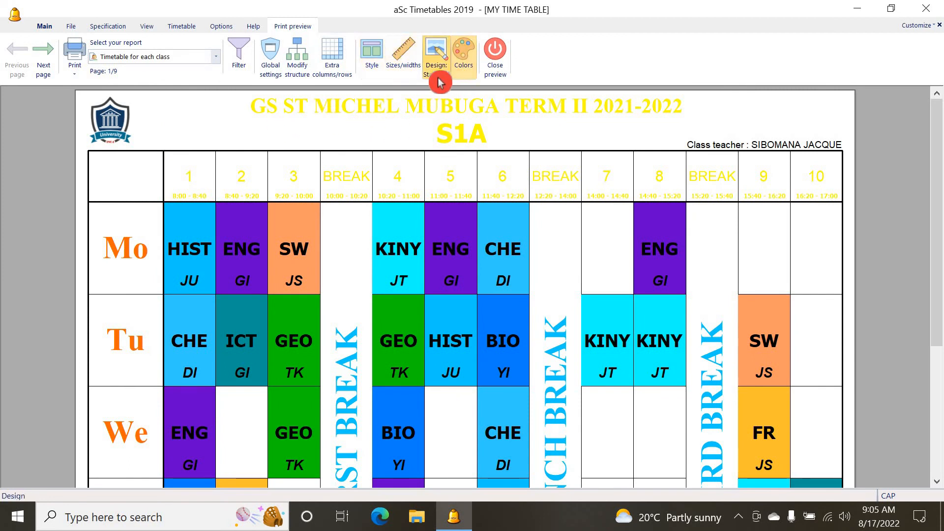
Disable printing the column header in color and apply the color settings
click(467, 62)
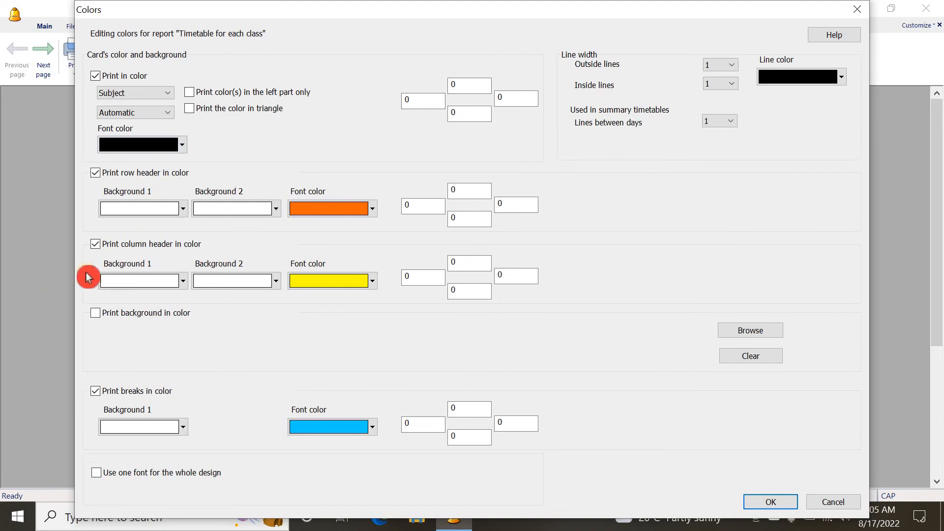
click(102, 245)
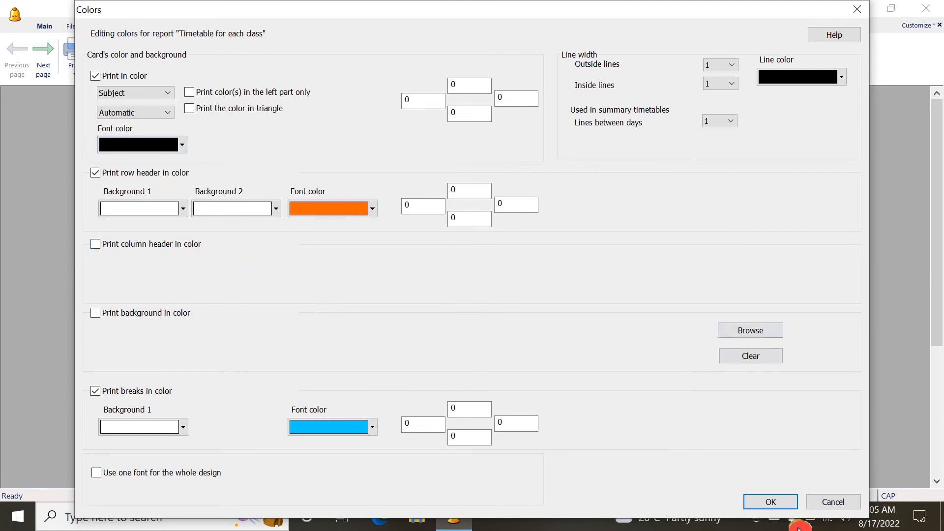
click(782, 502)
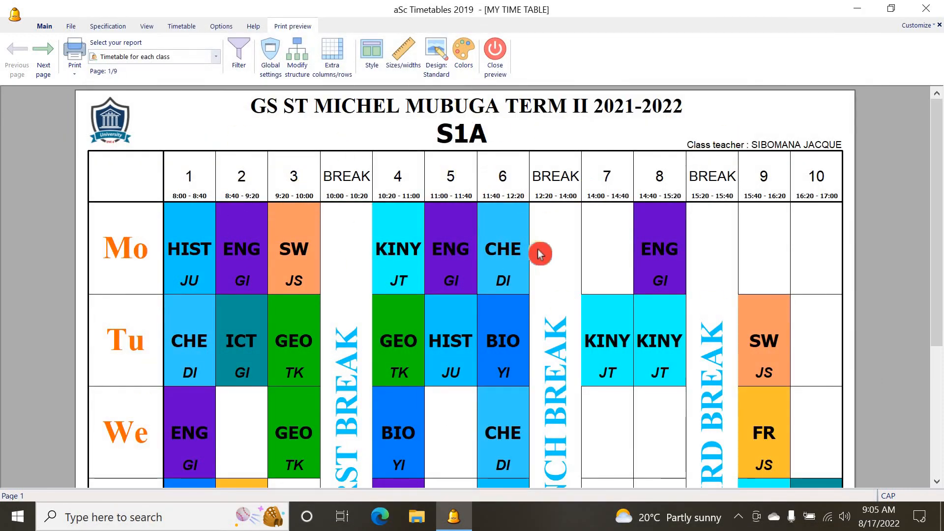
Scroll through the class timetable page in the print preview to check the layout
scroll(500, 274, down, 4)
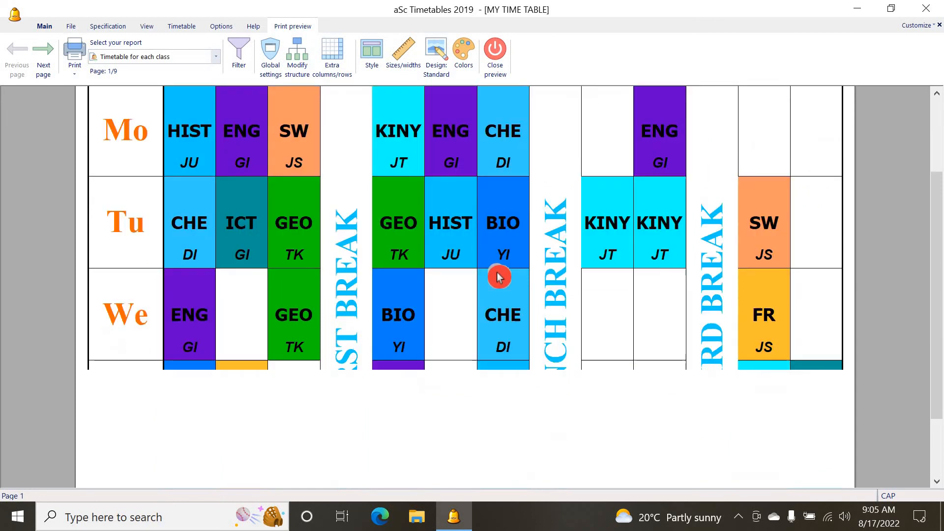
scroll(503, 274, up, 4)
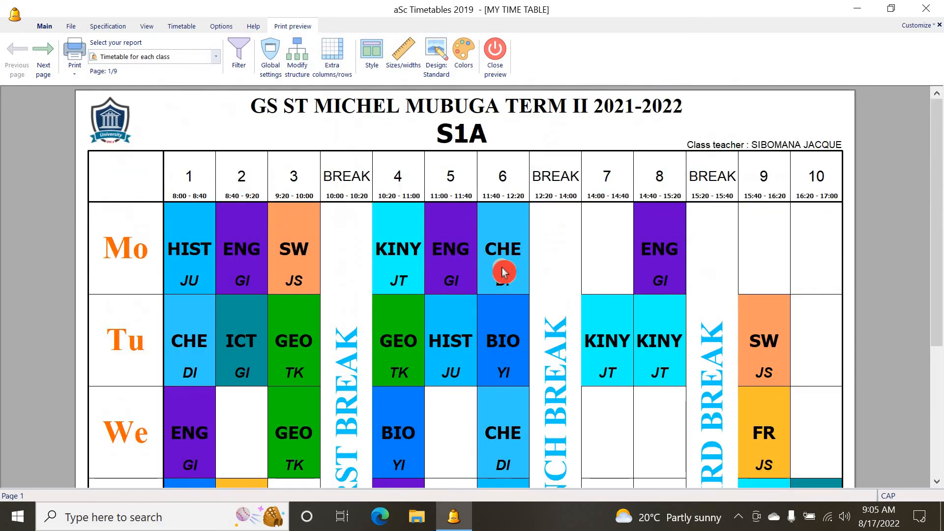
scroll(512, 274, down, 2)
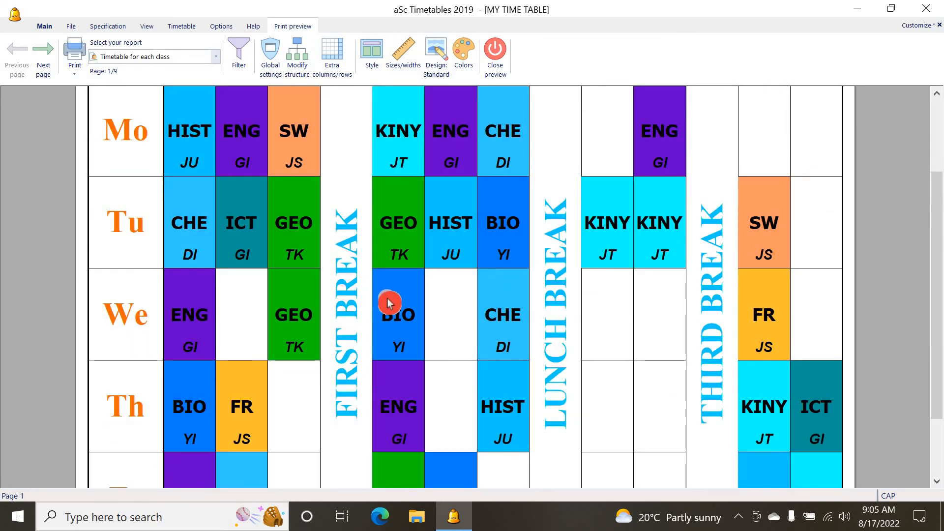
scroll(344, 253, up, 2)
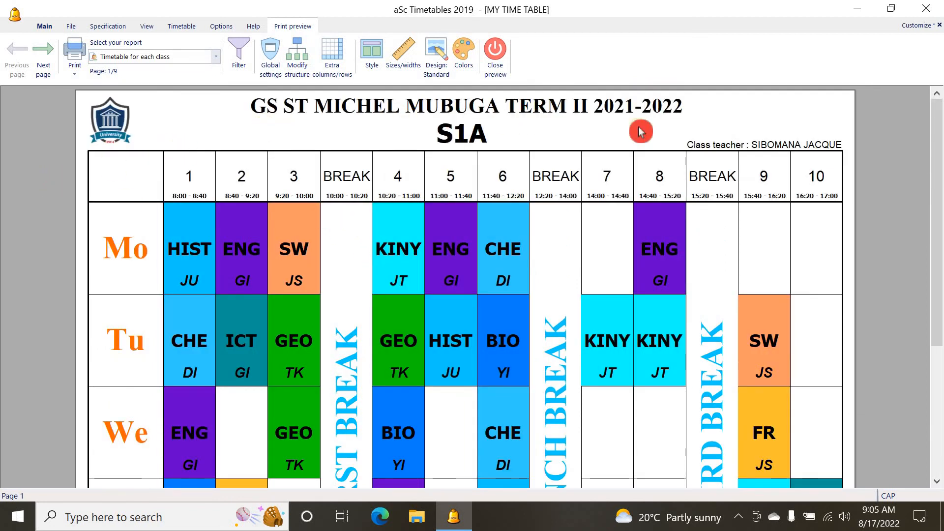
scroll(716, 218, down, 4)
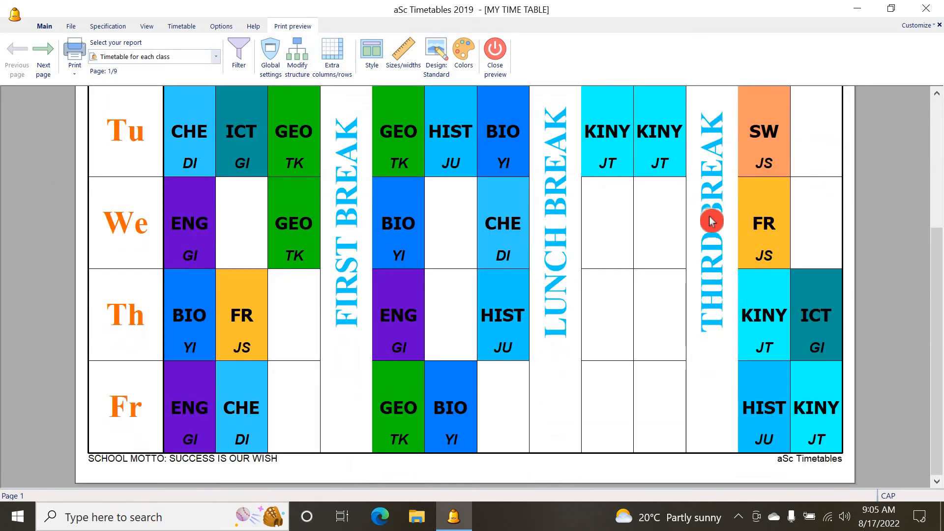
scroll(604, 244, up, 2)
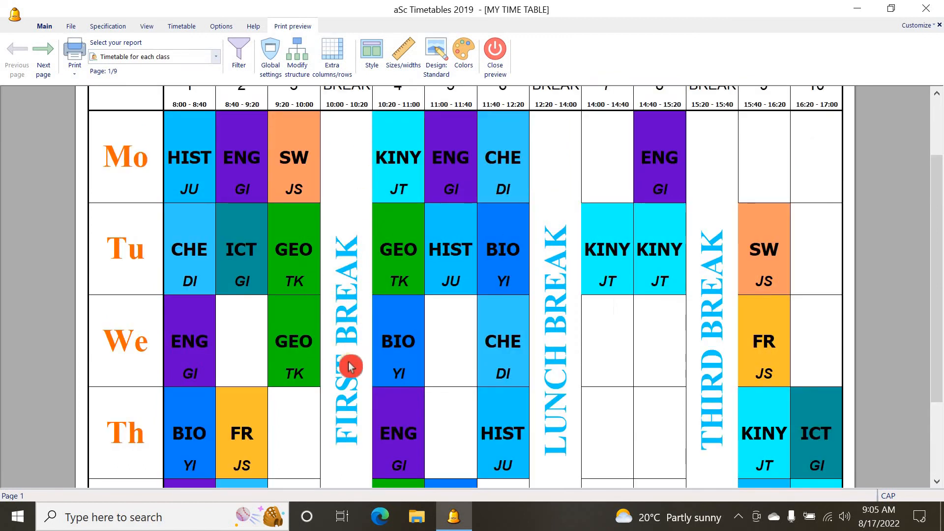
scroll(300, 342, up, 2)
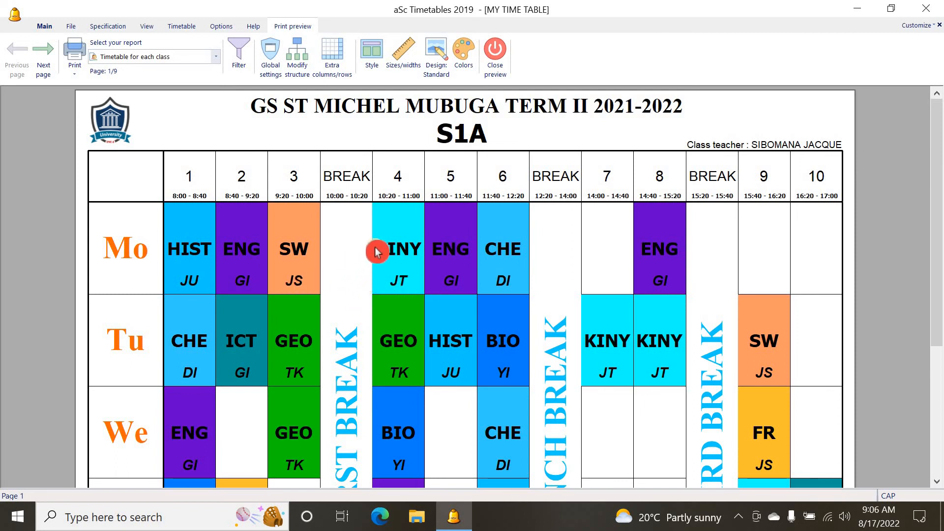
Close the print preview and choose Microsoft Print to PDF as the printer in Printer setup
click(495, 59)
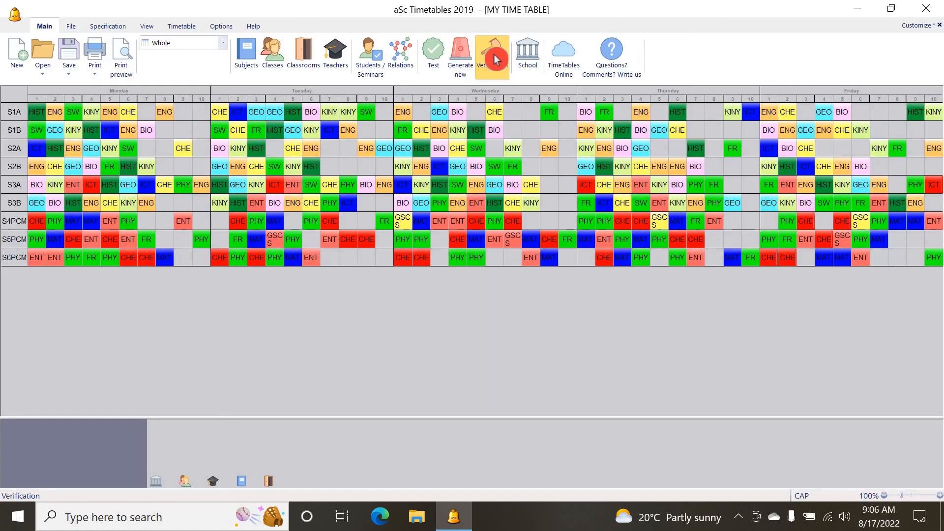
click(103, 75)
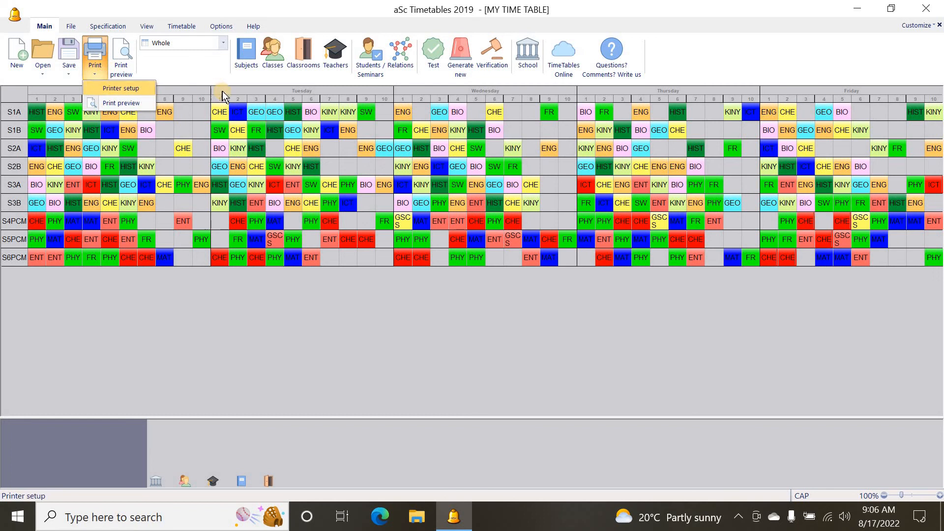
click(142, 94)
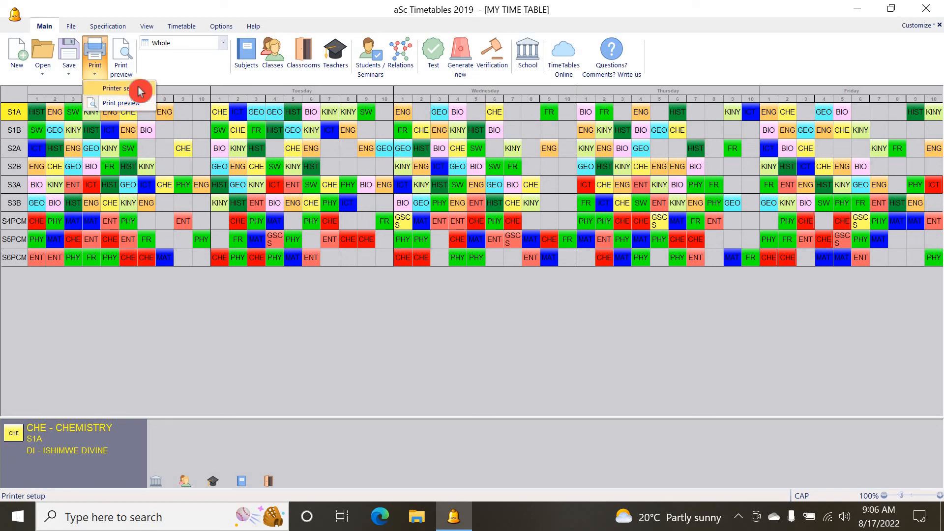
click(139, 89)
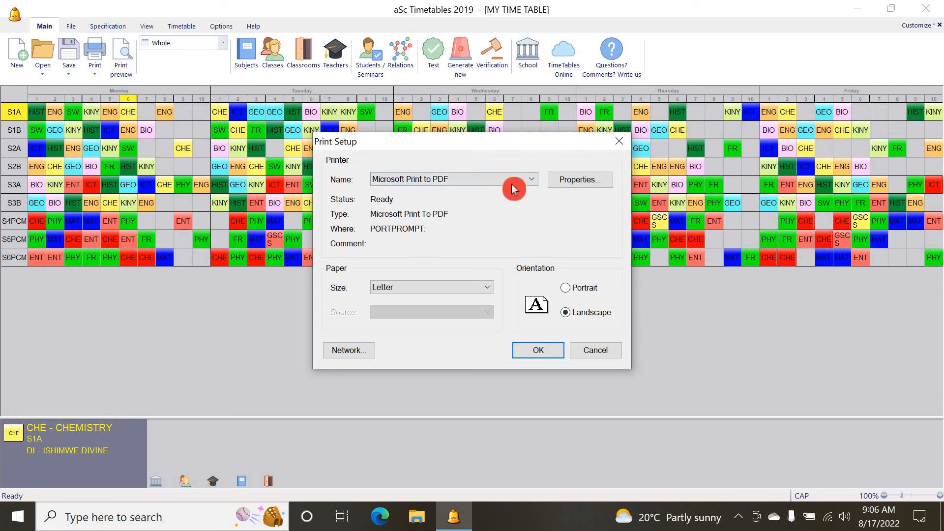
click(530, 181)
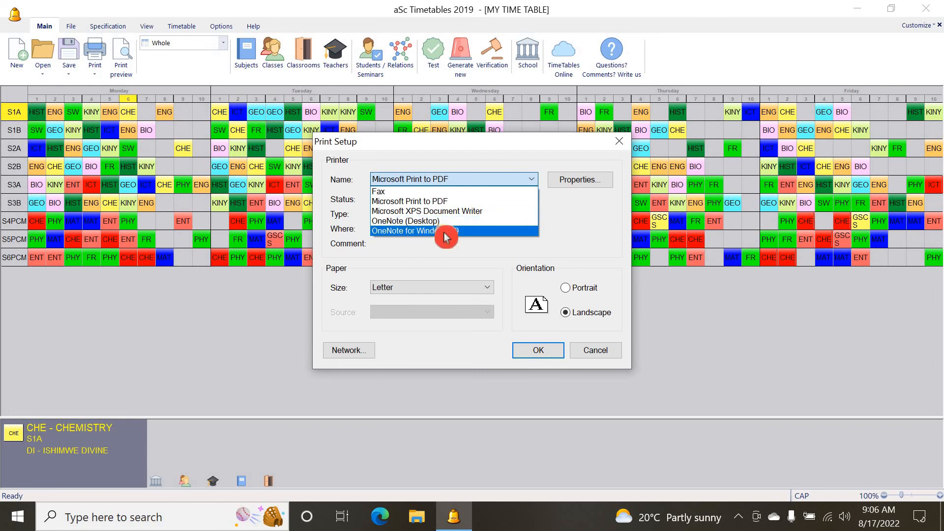
click(436, 202)
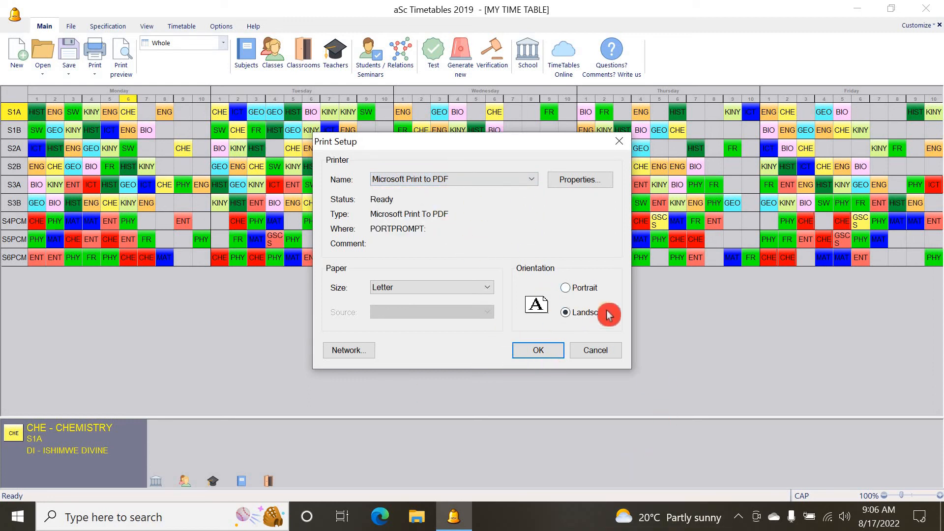
Review the PDF printer's advanced paper size options and confirm the printer setup
click(569, 185)
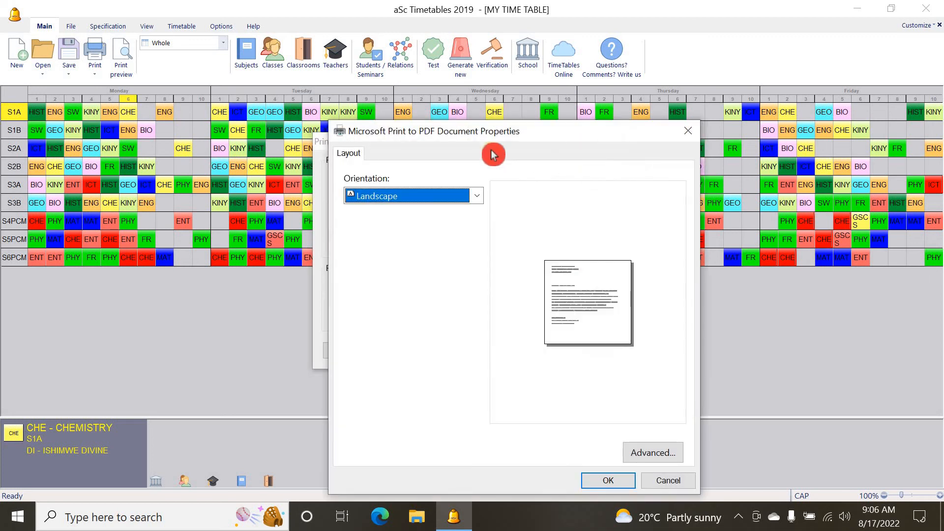
click(655, 452)
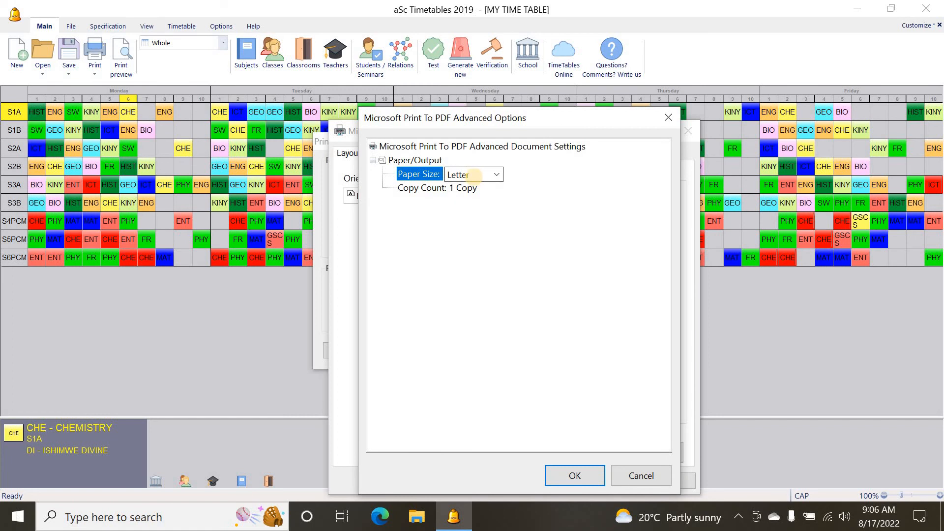
click(500, 180)
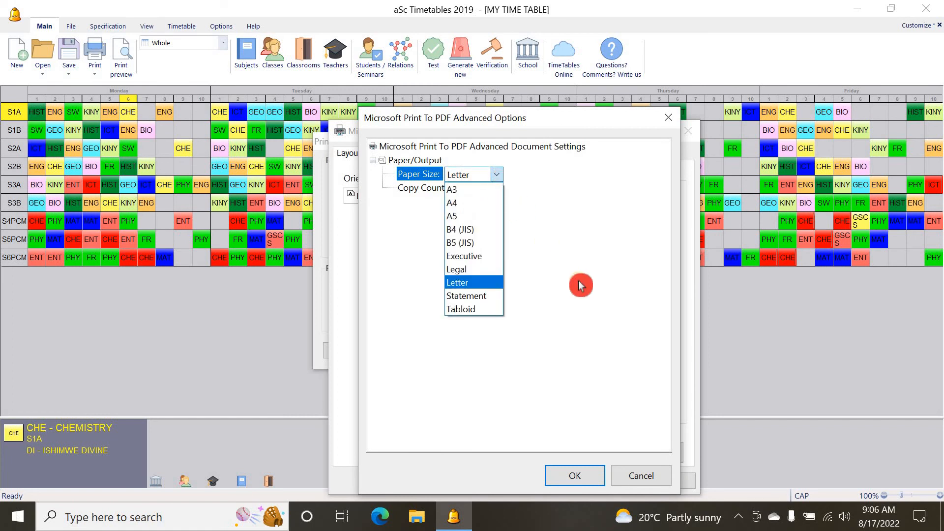
click(587, 472)
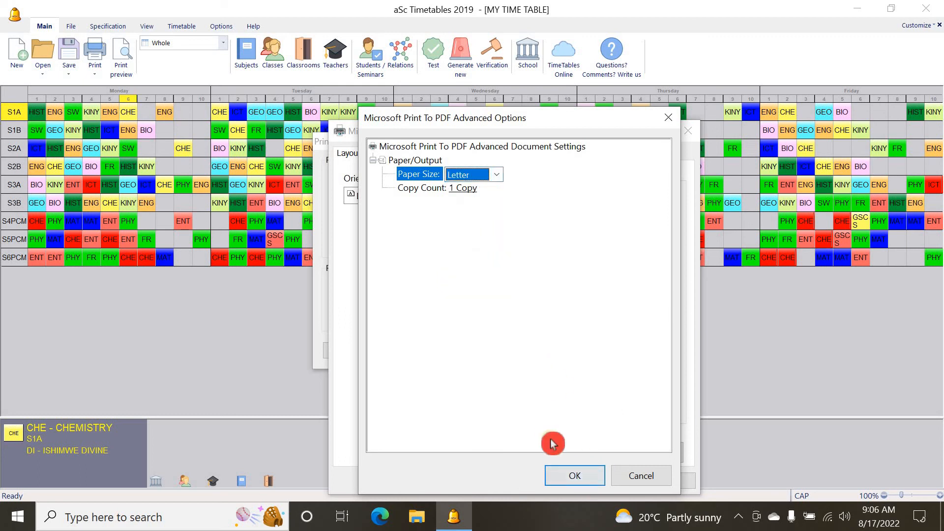
click(576, 477)
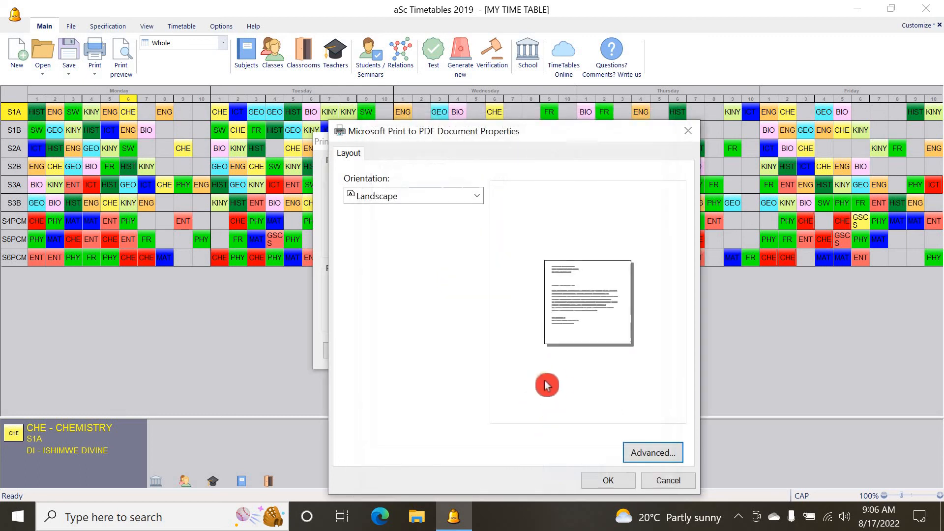
click(659, 481)
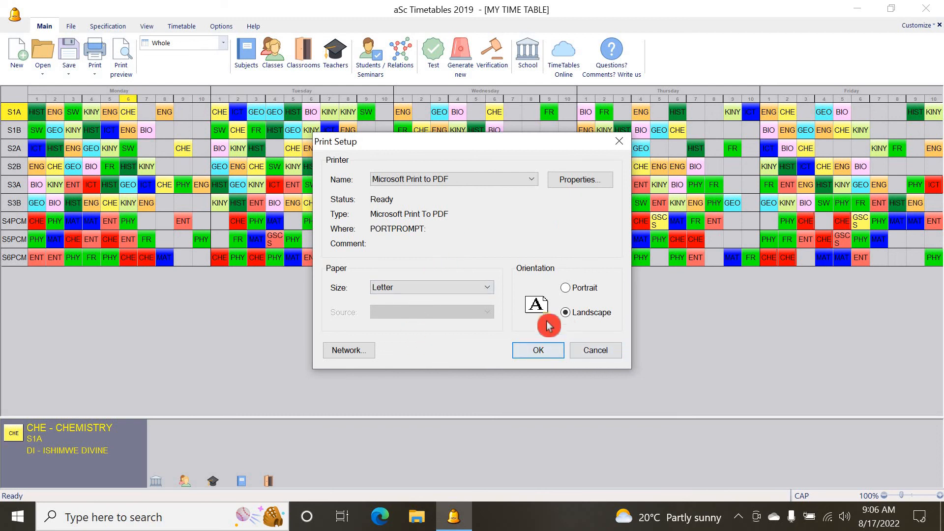
click(540, 350)
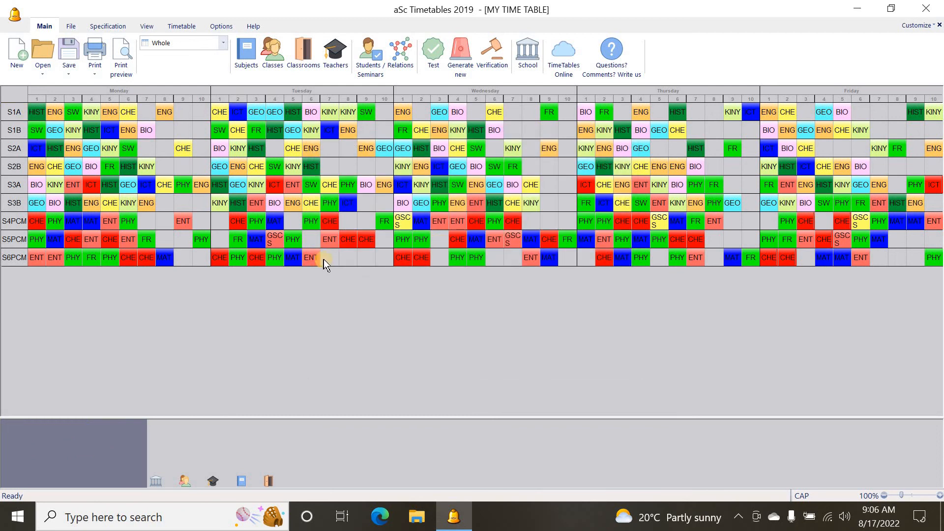
Reopen the print preview, zoom into the class page and start printing the timetable
click(126, 66)
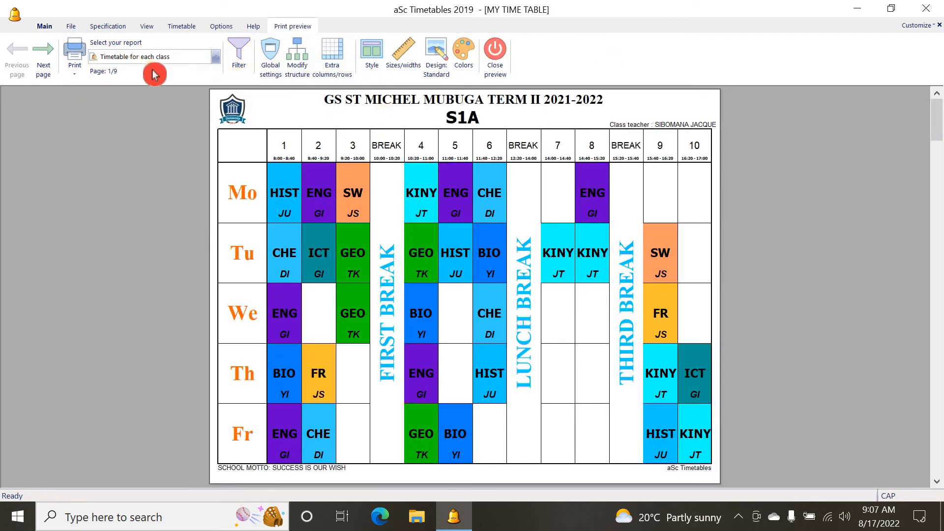
click(288, 167)
click(280, 165)
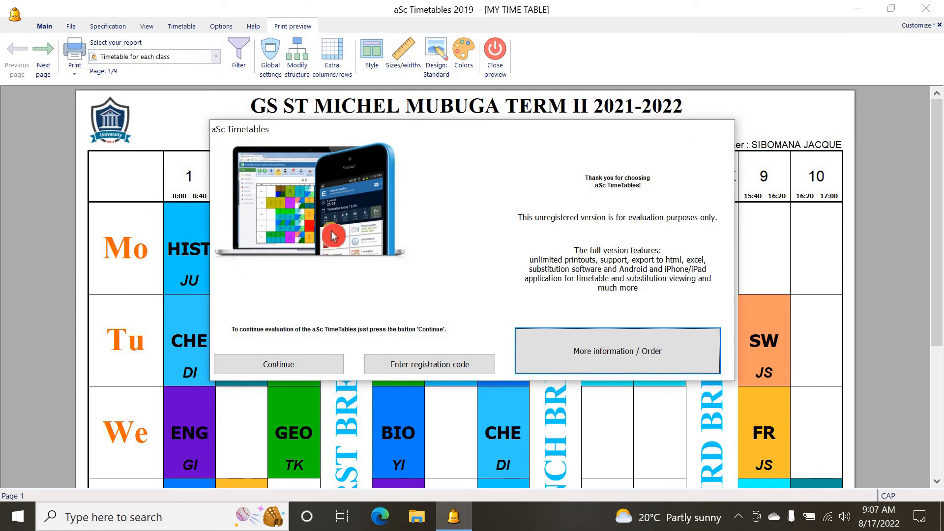
click(292, 365)
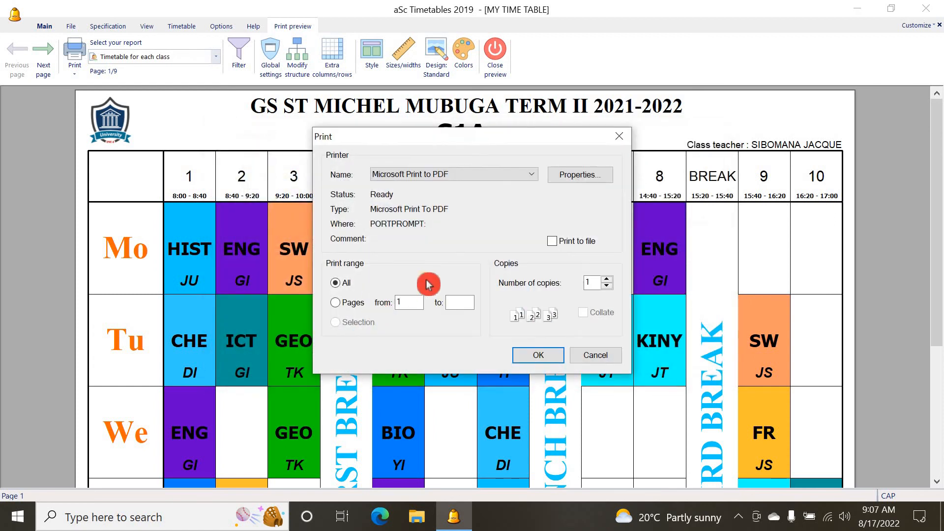
Set the page-from field to 1 and enable Print to file in the Print dialog
drag(477, 139, 335, 137)
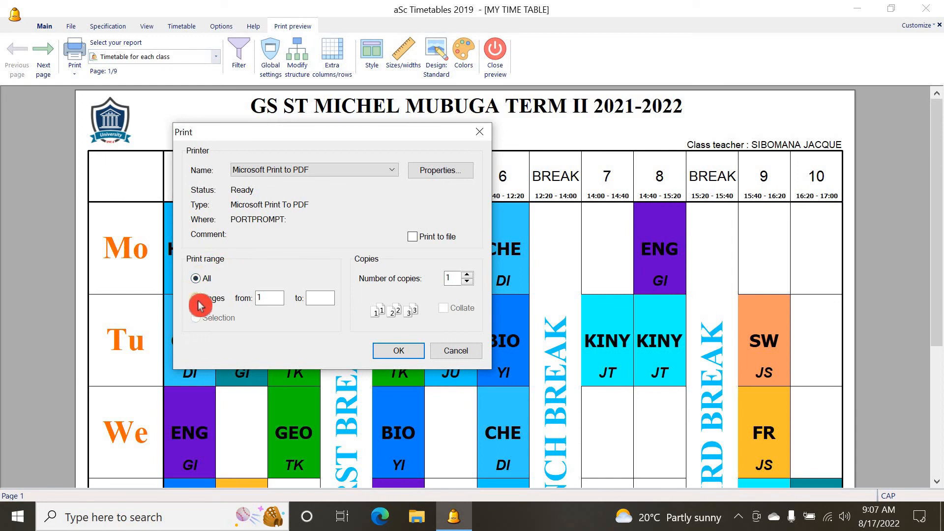
click(250, 294)
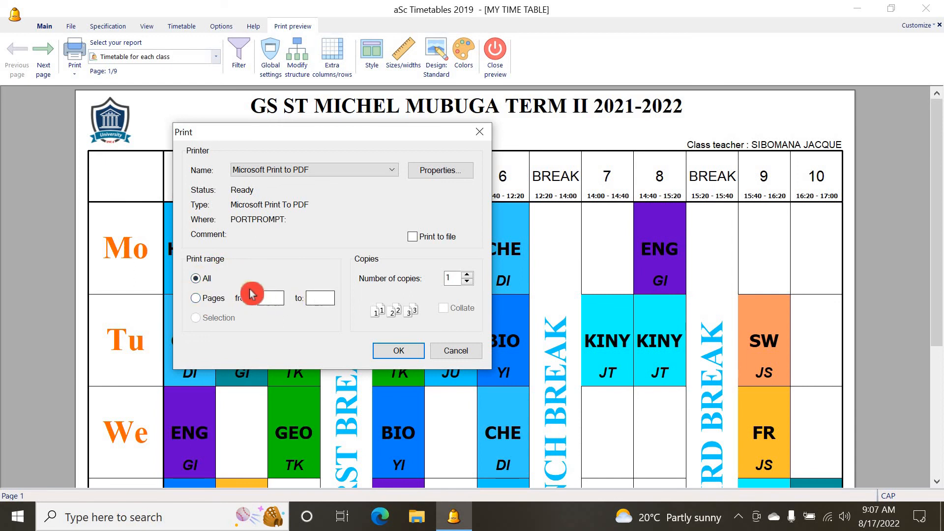
text(1)
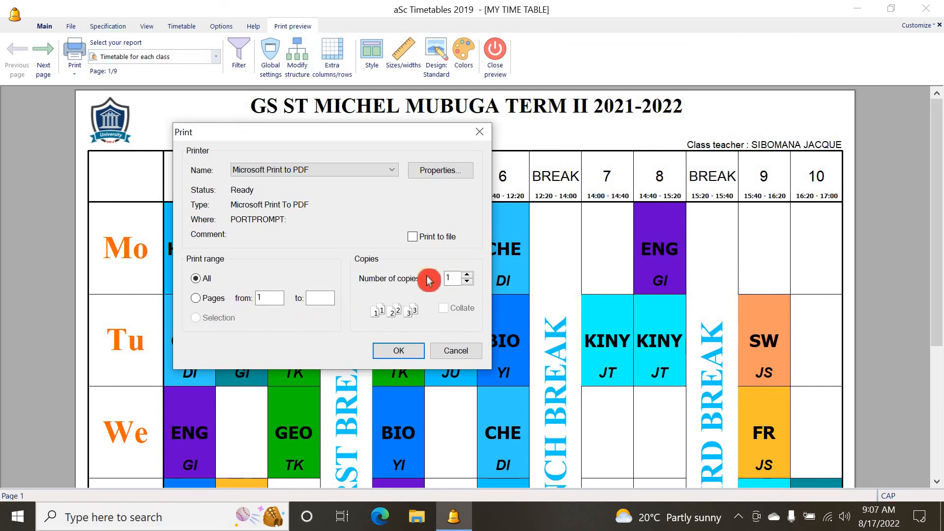
click(413, 238)
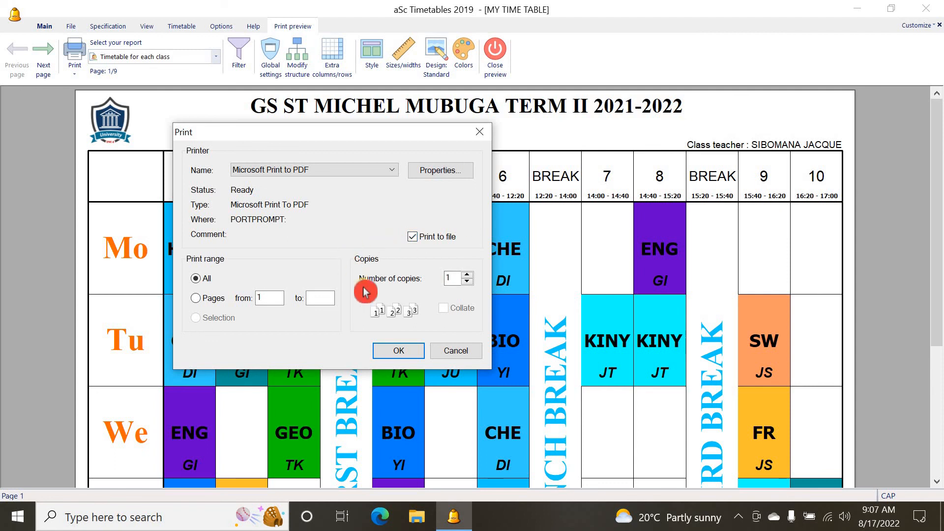
Check the PDF printer's properties and confirm the print job
click(431, 173)
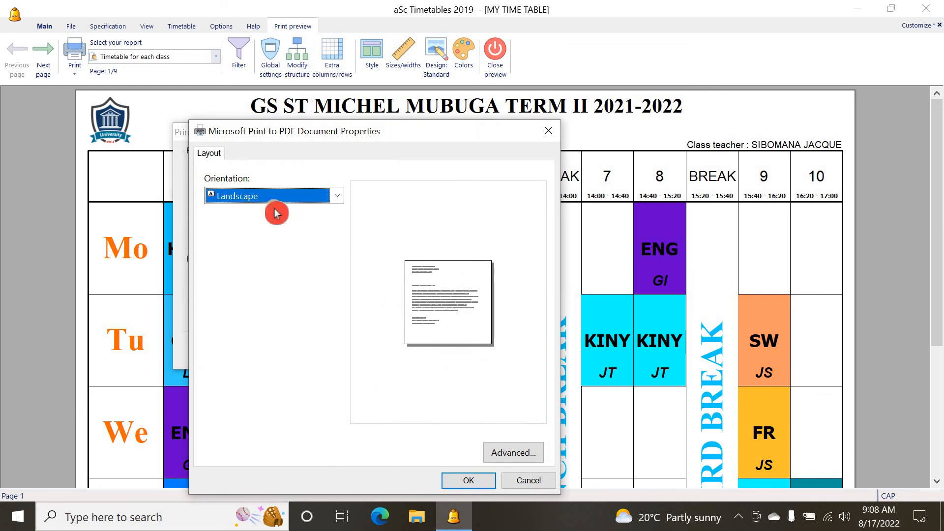
click(527, 481)
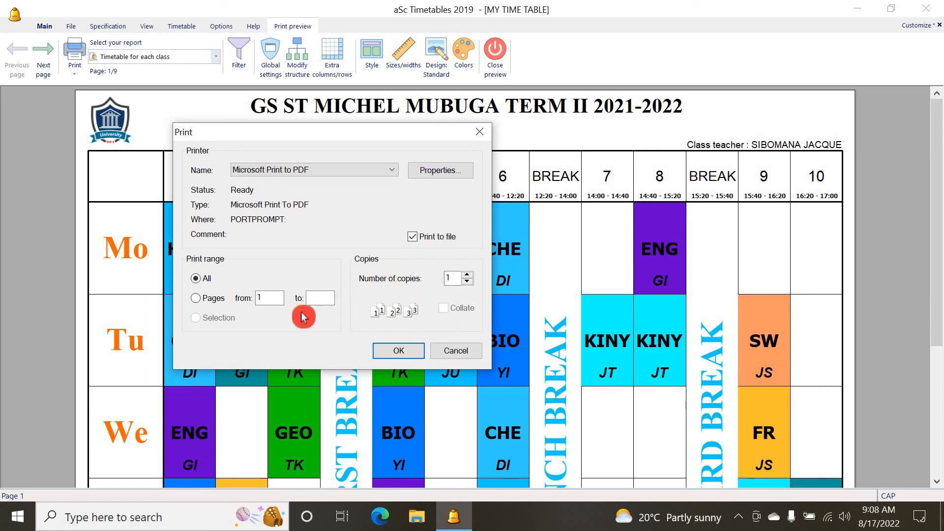
click(400, 353)
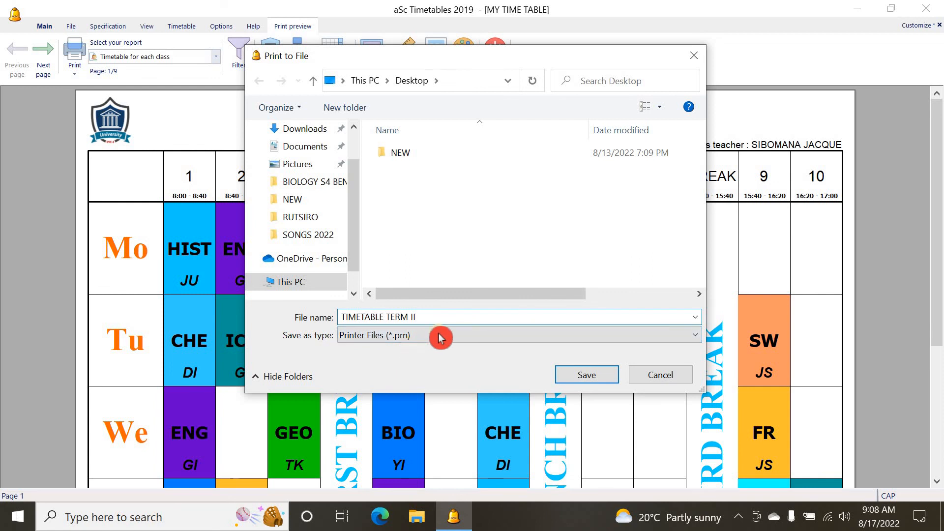
Save the print file as TIMETABLE TERM II on the Desktop with the All Files (*.*) type
click(668, 332)
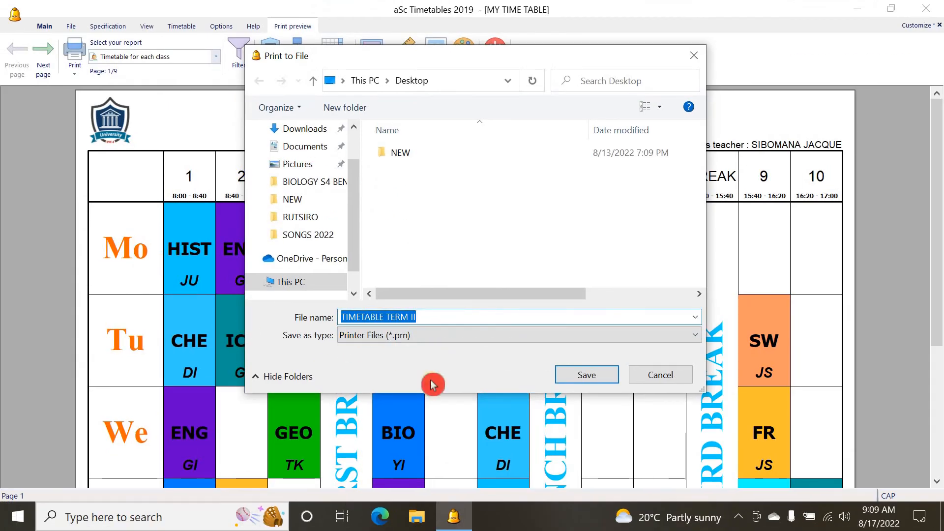
click(695, 335)
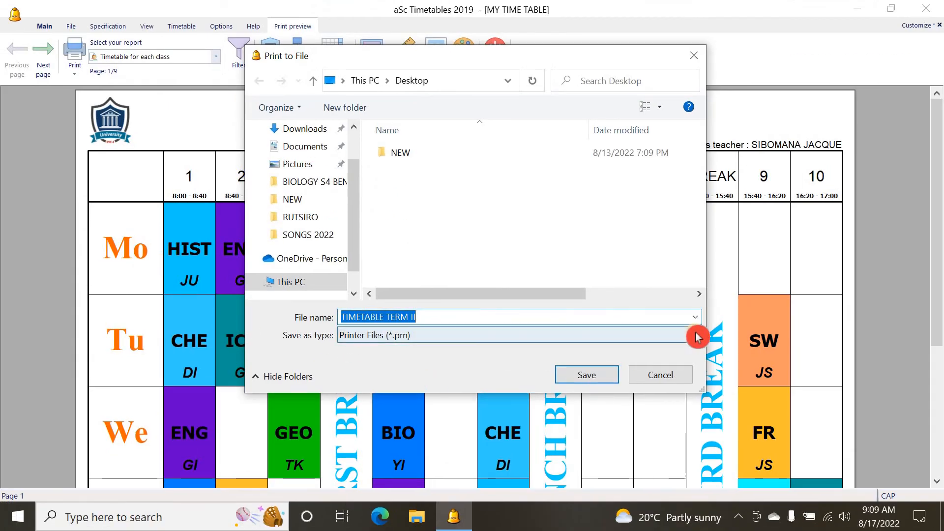
click(368, 362)
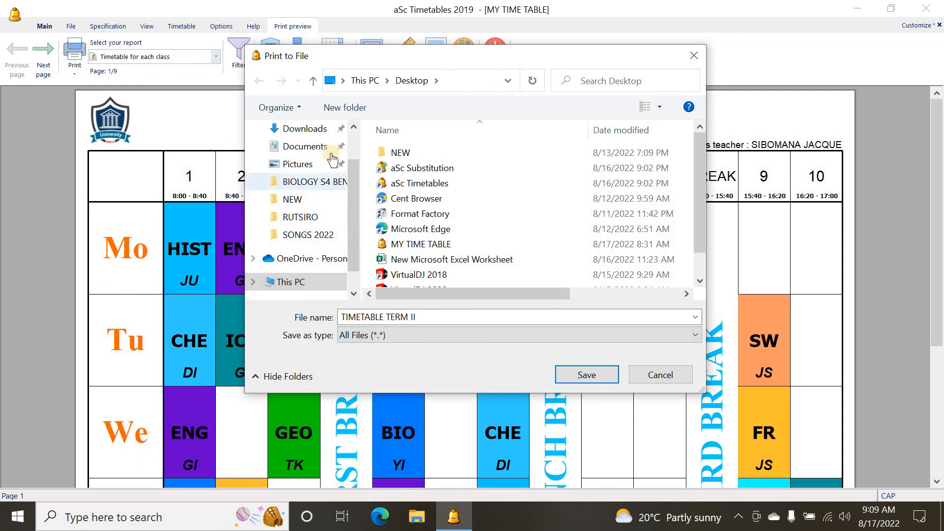
drag(350, 168, 350, 135)
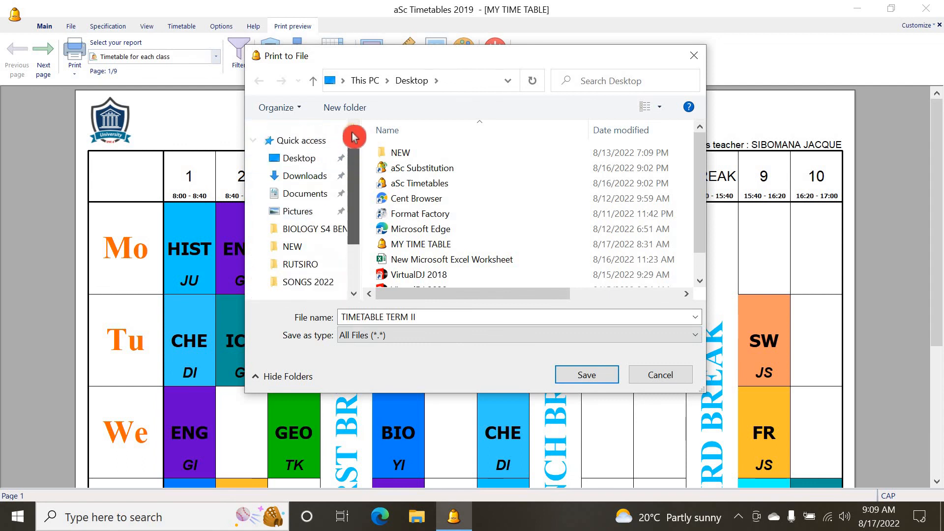
click(339, 164)
click(596, 380)
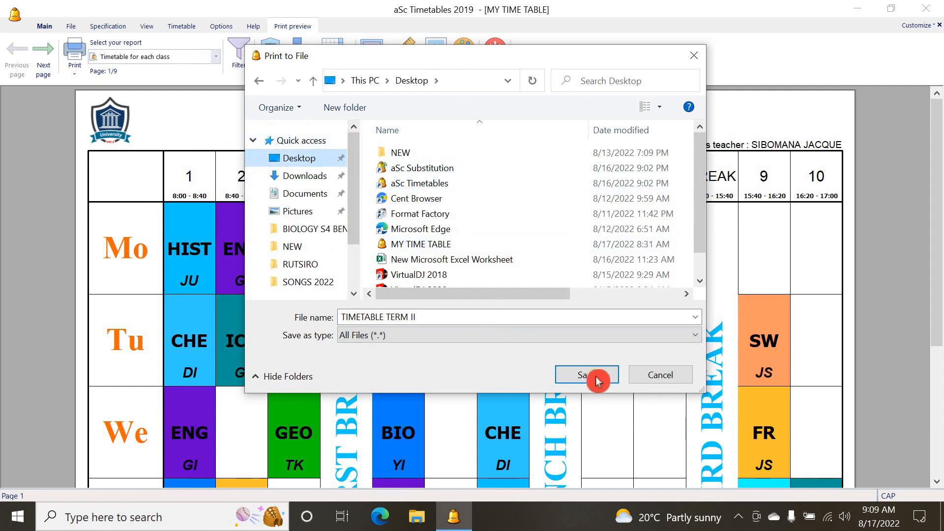